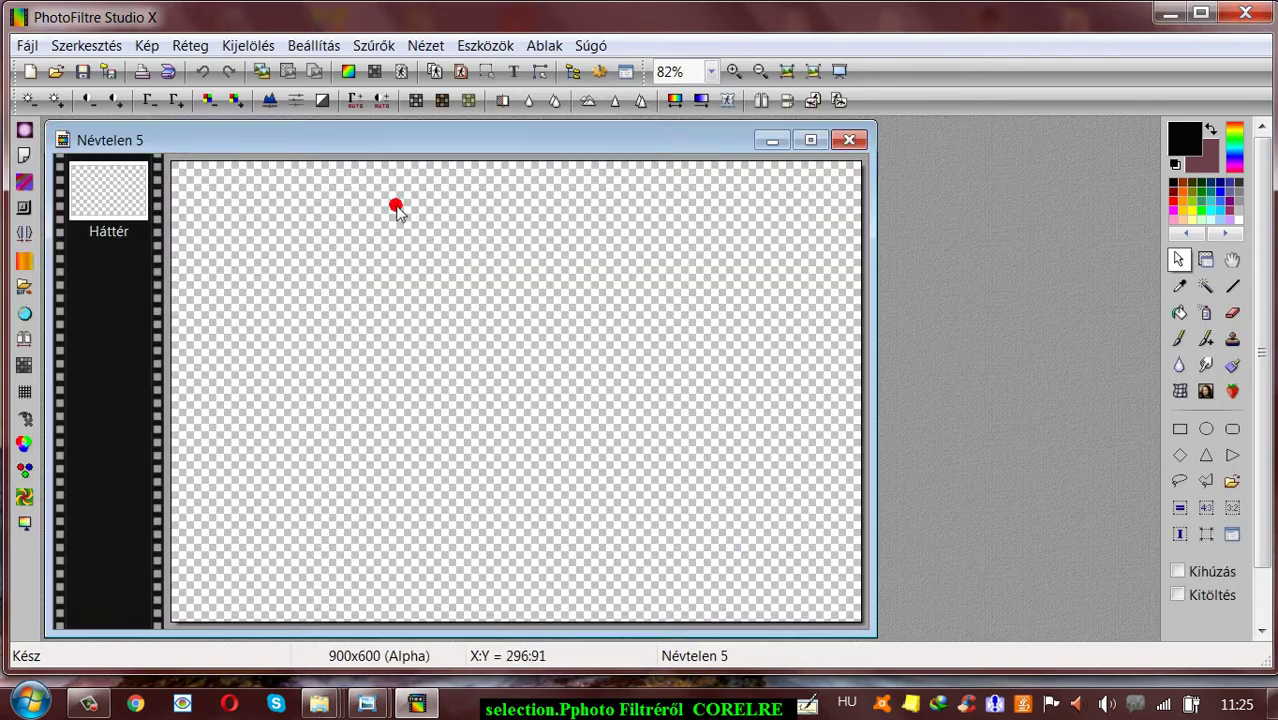
# Load the Mifo 45 shape from the Selections folder as a selection on the blank canvas
pyautogui.moveTo(365, 140); pyautogui.dragTo(481, 133)
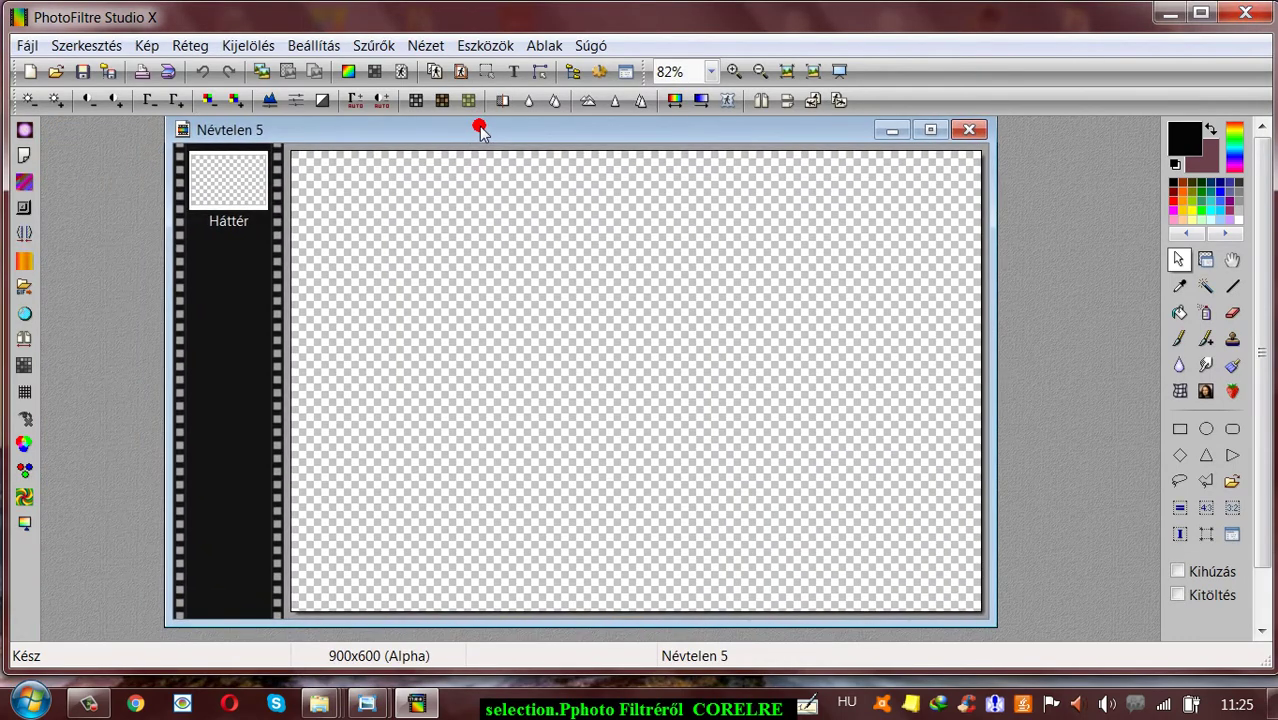
pyautogui.click(250, 47)
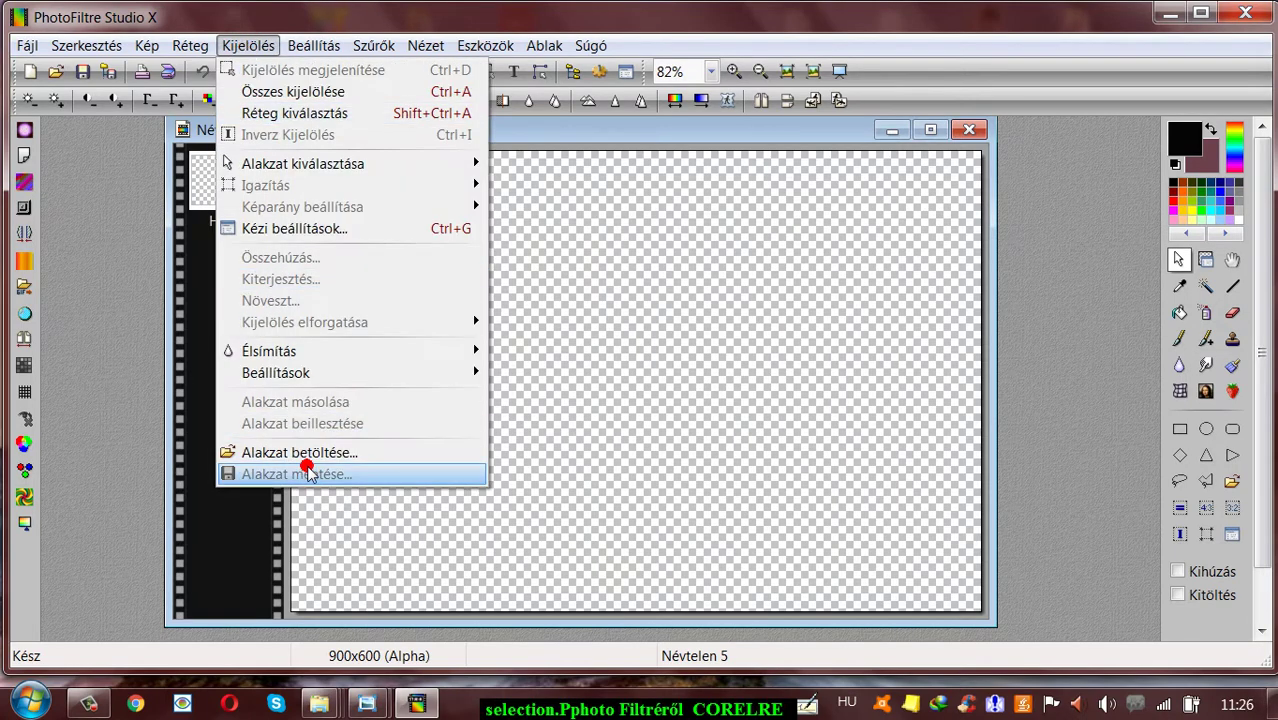
pyautogui.click(301, 453)
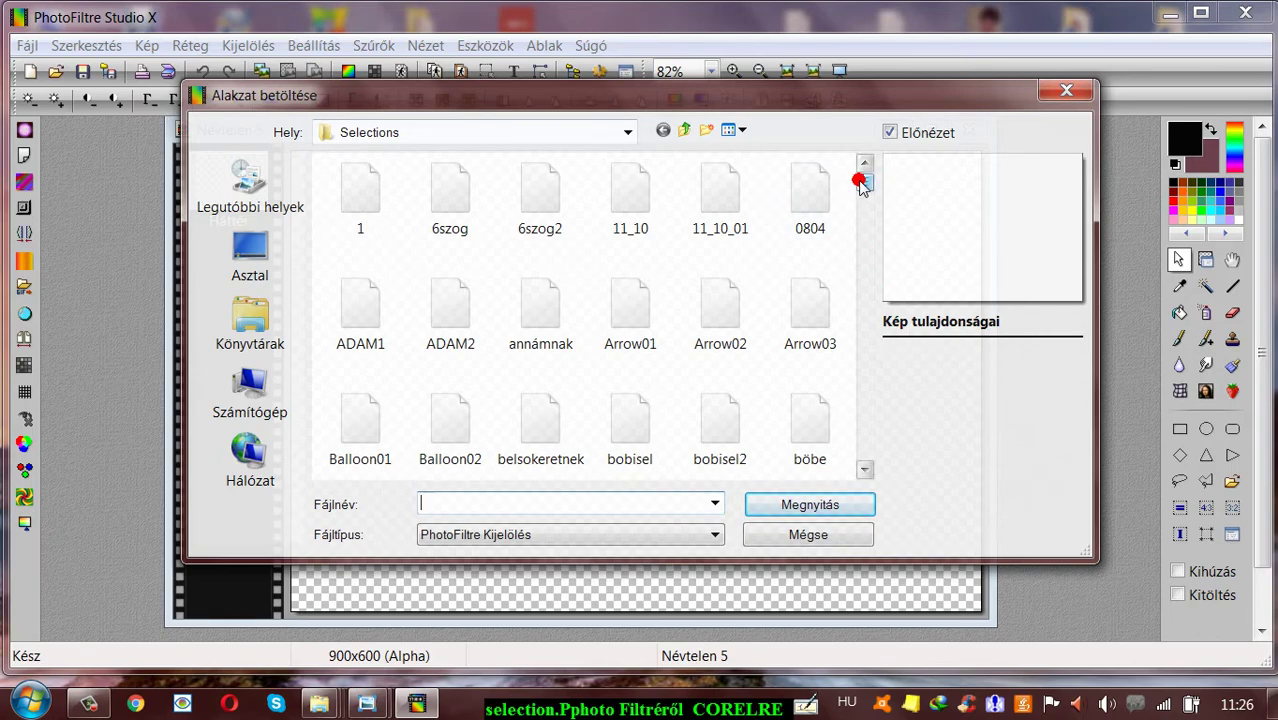
pyautogui.moveTo(862, 185); pyautogui.dragTo(856, 266)
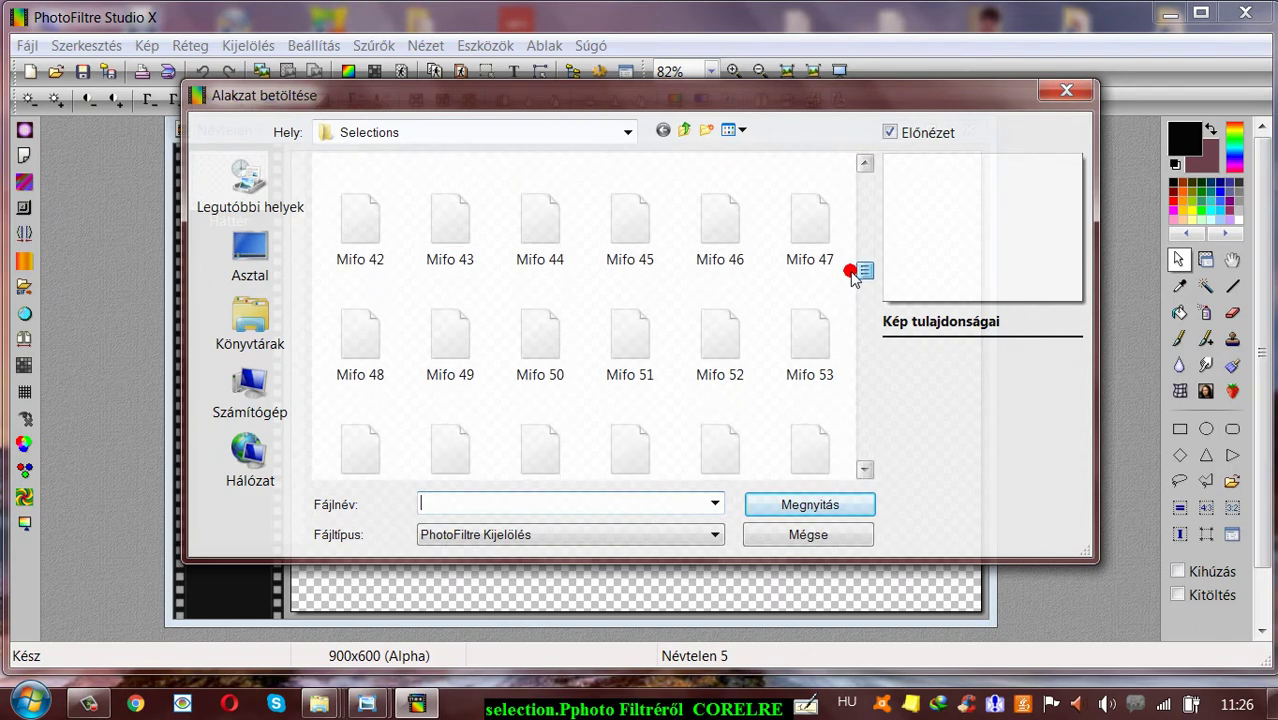
pyautogui.click(613, 230)
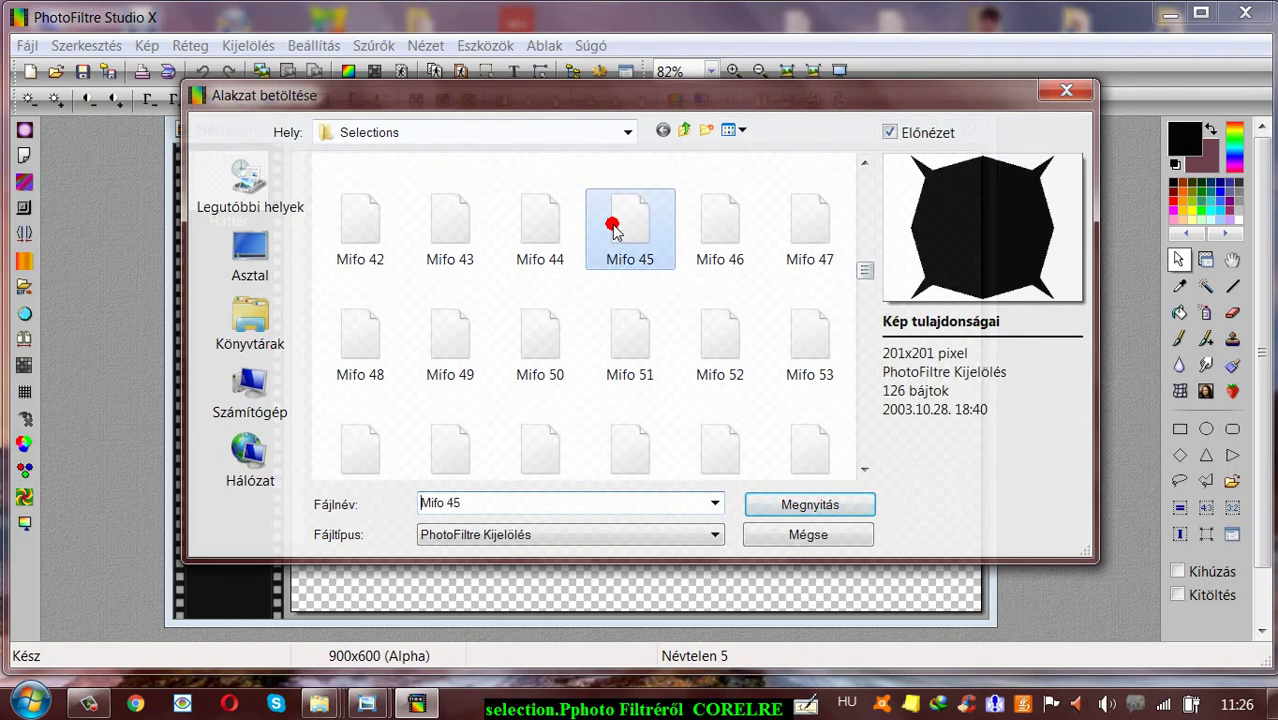
pyautogui.click(792, 506)
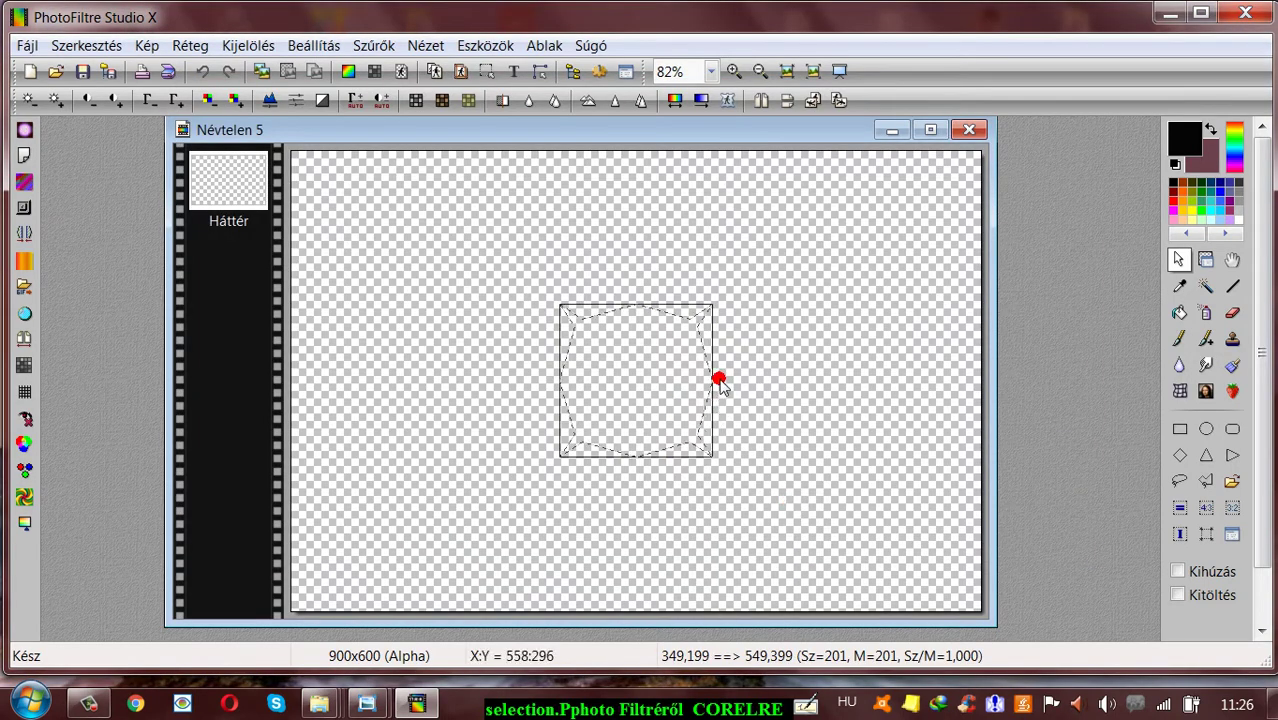
# Enlarge the loaded shape selection proportionally to about 503 px square and centre it on the canvas
pyautogui.moveTo(716, 380); pyautogui.dragTo(856, 380)
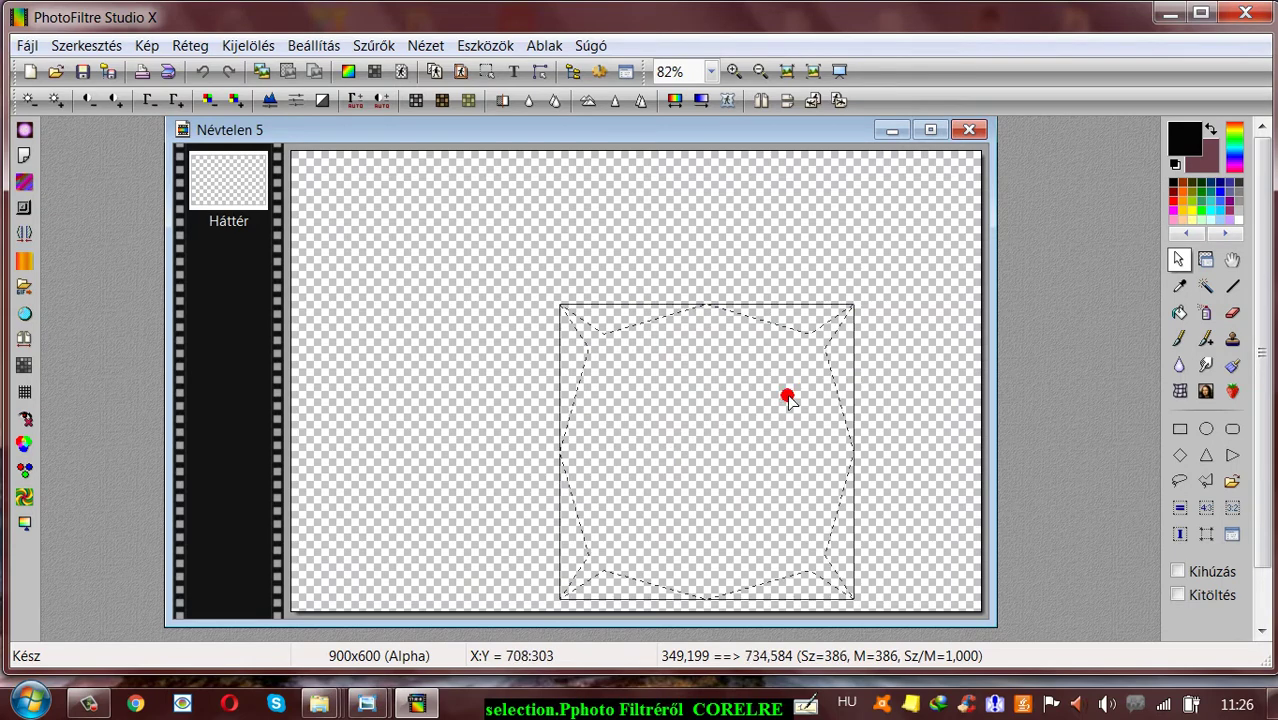
pyautogui.moveTo(730, 437); pyautogui.dragTo(646, 371)
pyautogui.rightClick(646, 371)
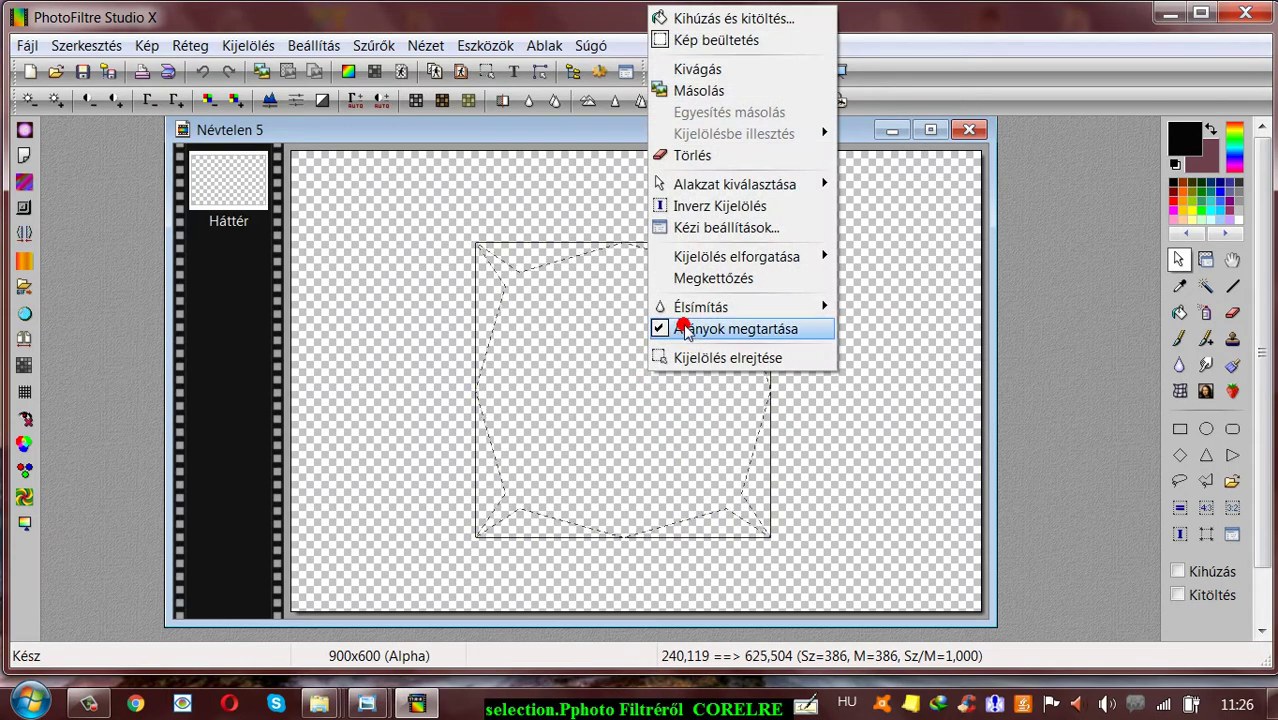
pyautogui.click(425, 398)
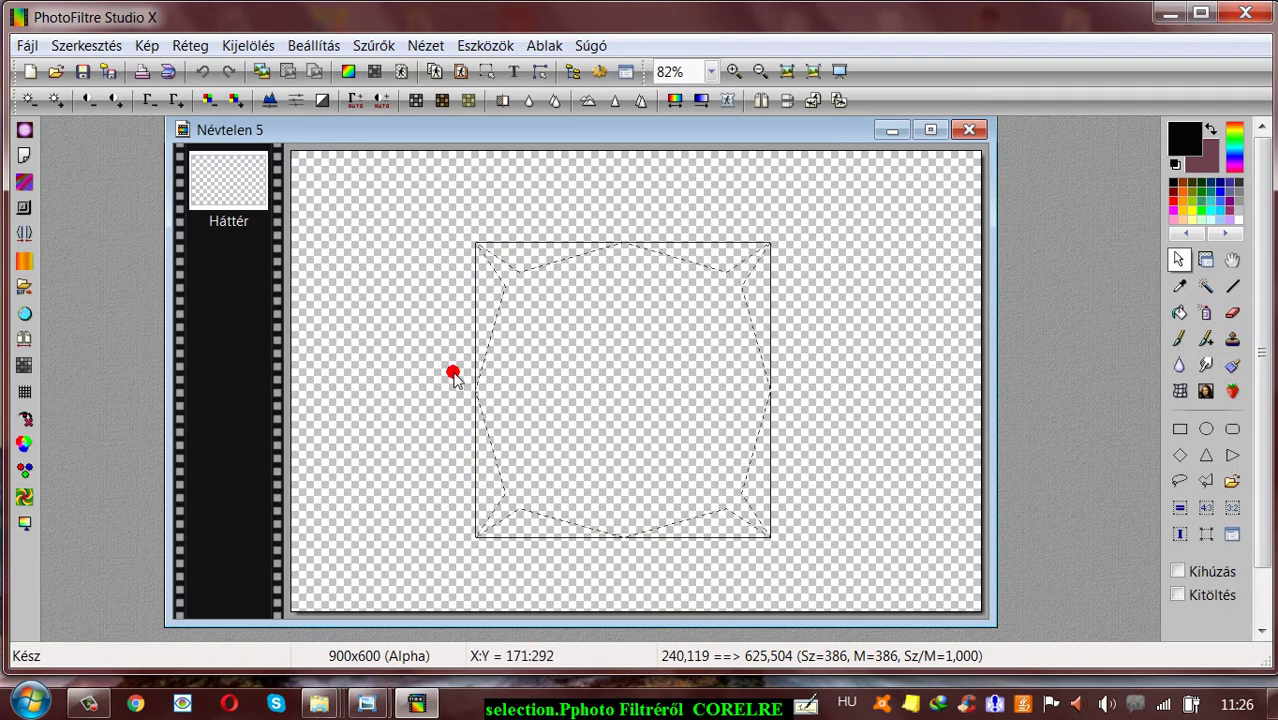
pyautogui.moveTo(475, 388); pyautogui.dragTo(390, 378)
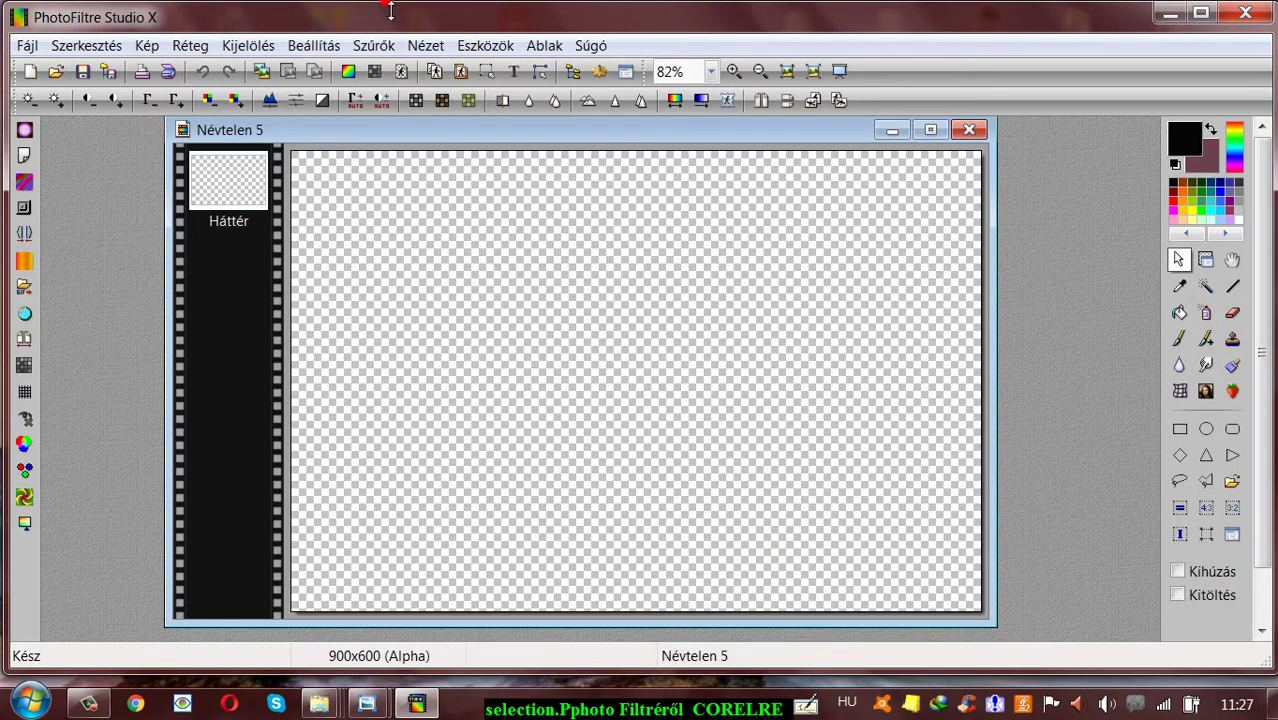
pyautogui.click(463, 71)
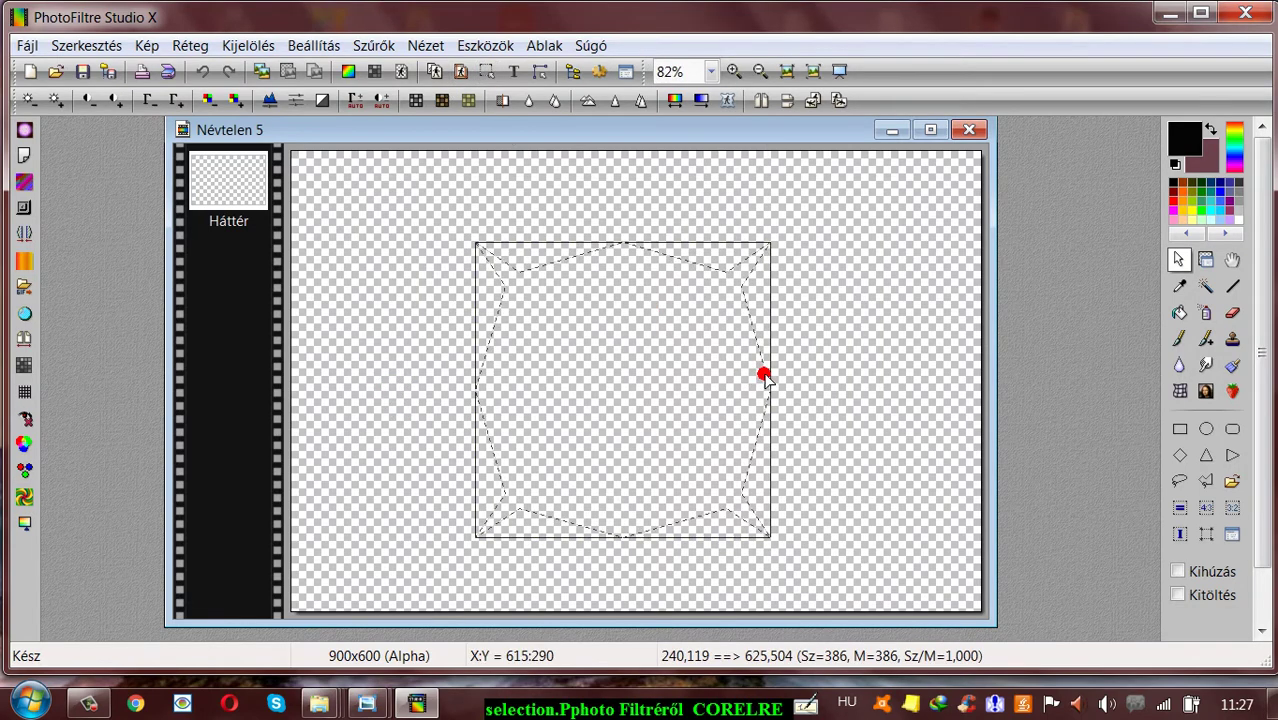
pyautogui.moveTo(770, 376); pyautogui.dragTo(860, 376)
pyautogui.moveTo(710, 394); pyautogui.dragTo(674, 344)
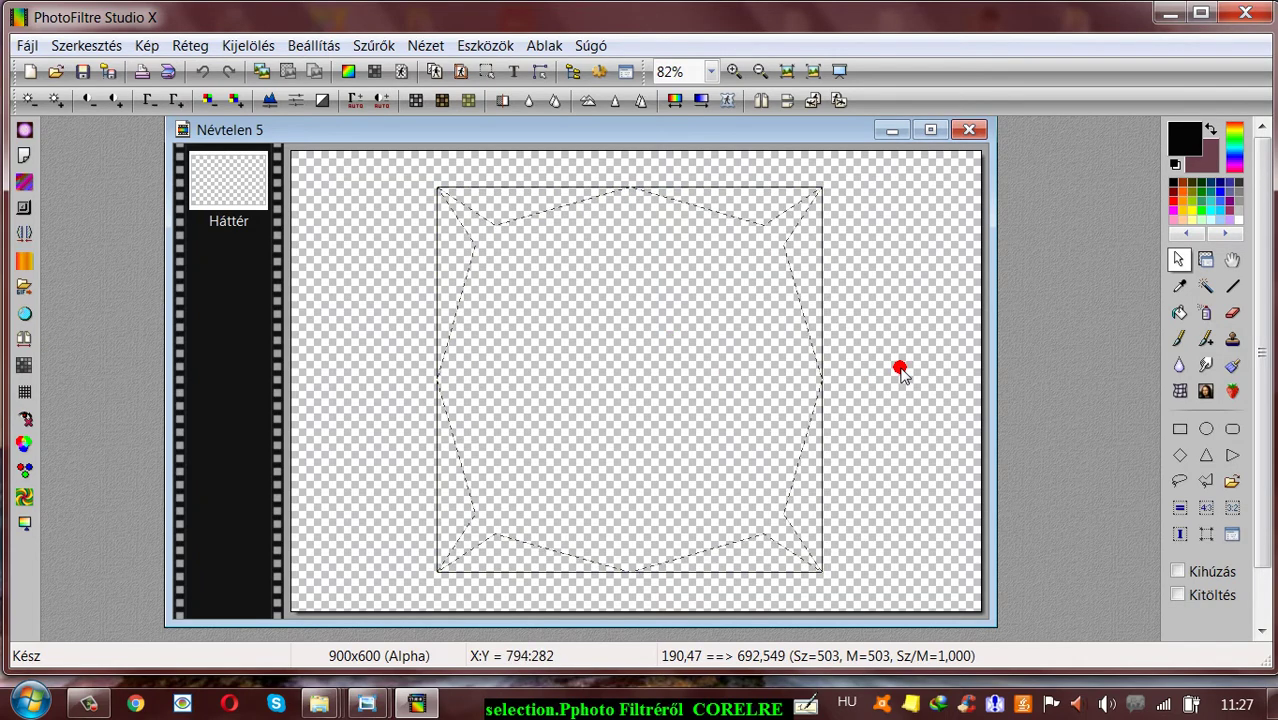
# Fill the enlarged shape selection with black and switch to the layer manager tool to hide the selection outline
pyautogui.click(1178, 312)
pyautogui.click(659, 382)
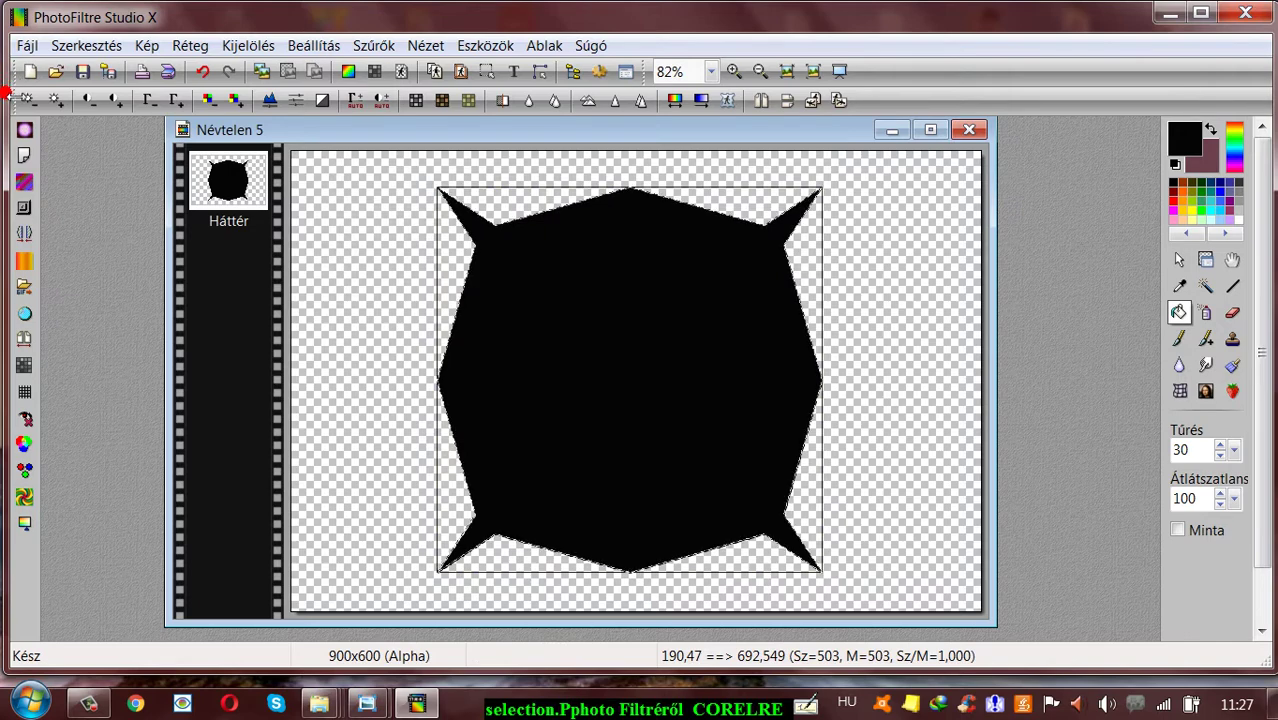
pyautogui.click(1205, 259)
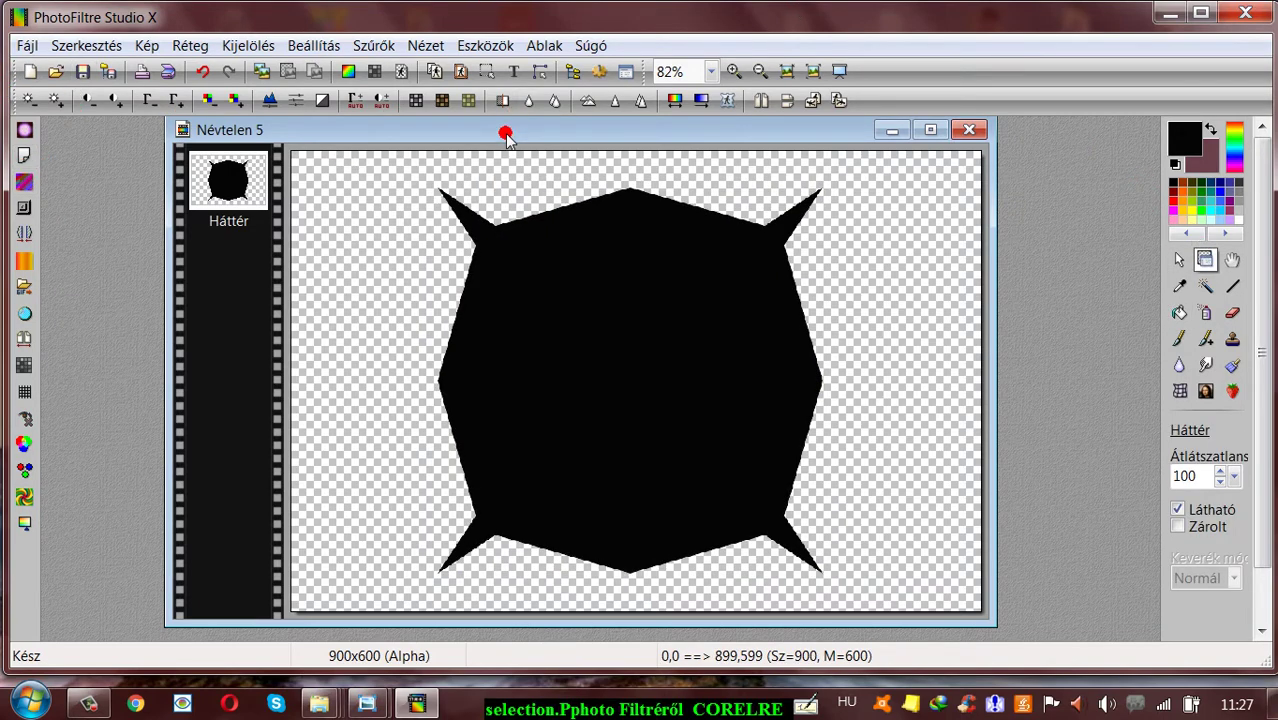
# Create a new 900 x 600 pixel image with automatic transparency and a resolution of 72 pixels per inch
pyautogui.moveTo(505, 128); pyautogui.dragTo(389, 136)
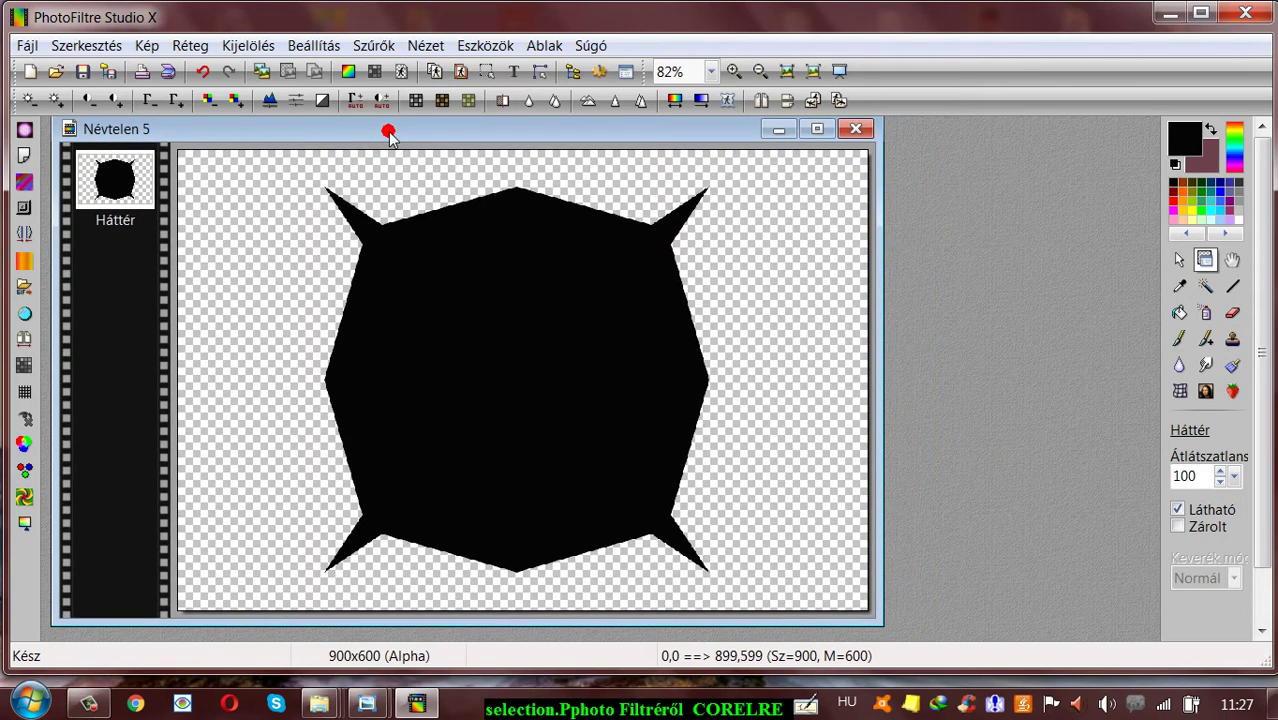
pyautogui.click(27, 73)
pyautogui.click(688, 598)
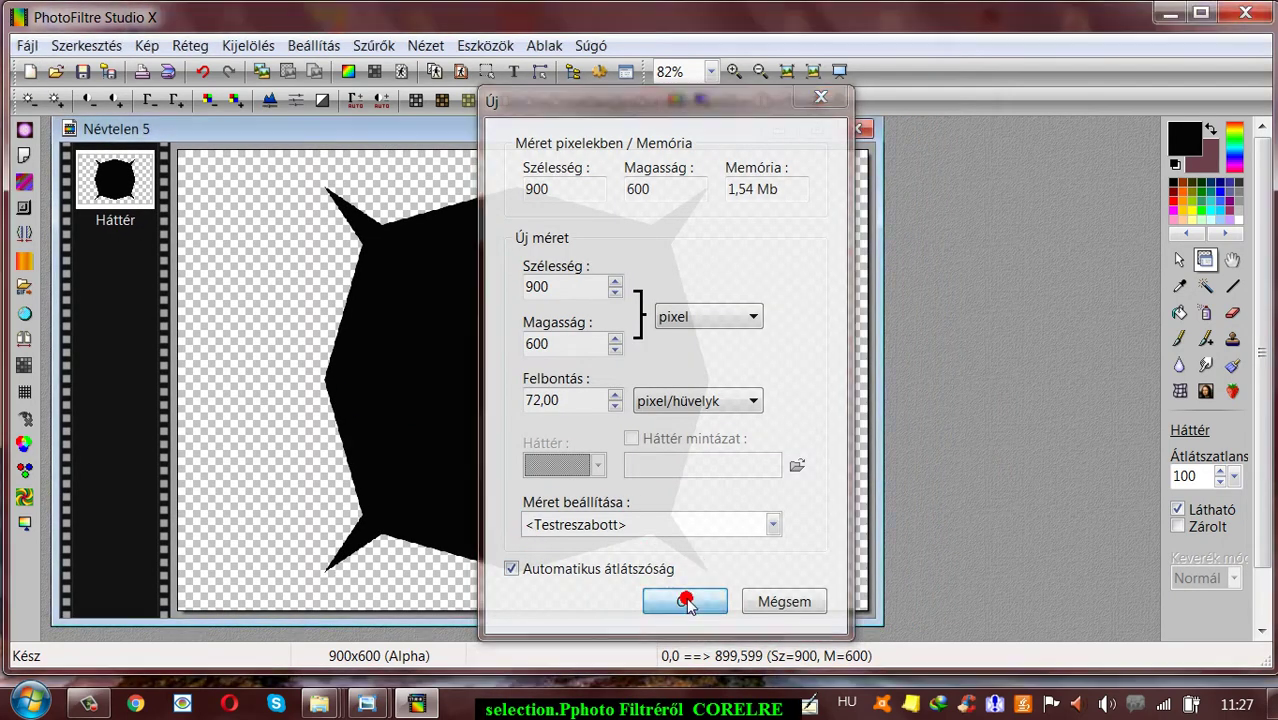
pyautogui.moveTo(470, 166); pyautogui.dragTo(566, 164)
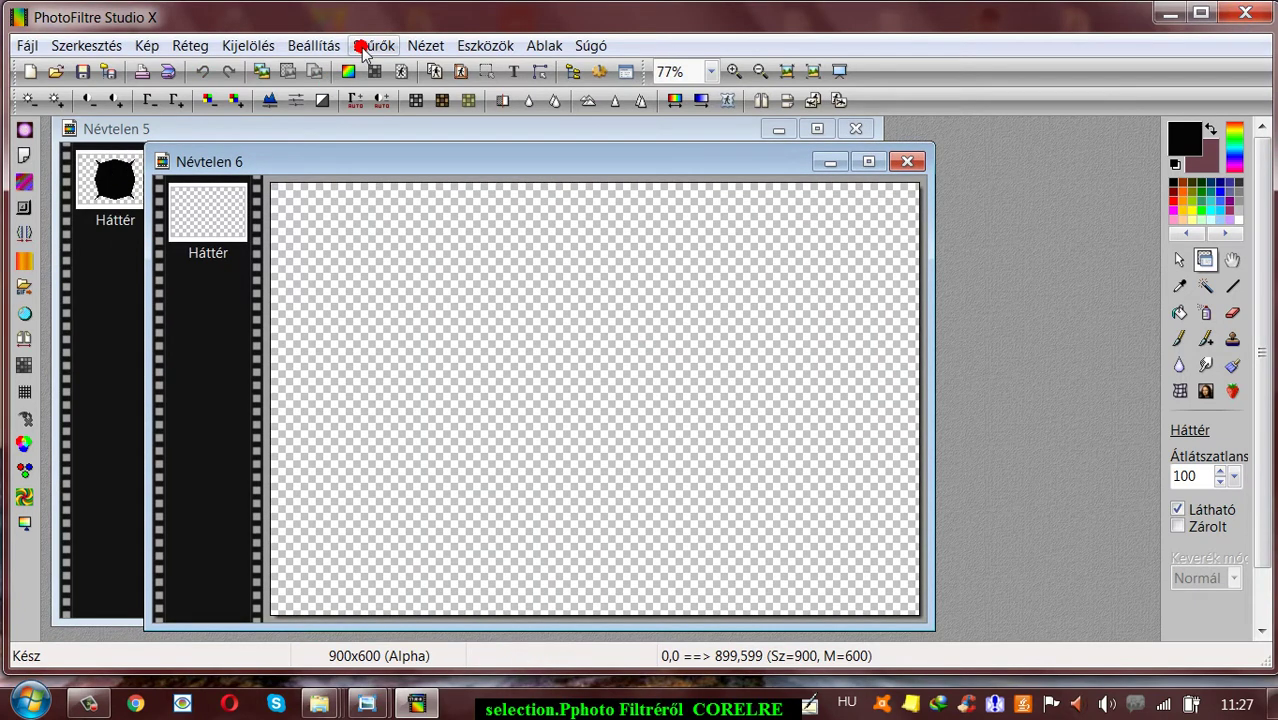
# Load the Mifo 42 shape from the Selections folder as a selection in the new image
pyautogui.click(250, 45)
pyautogui.click(266, 454)
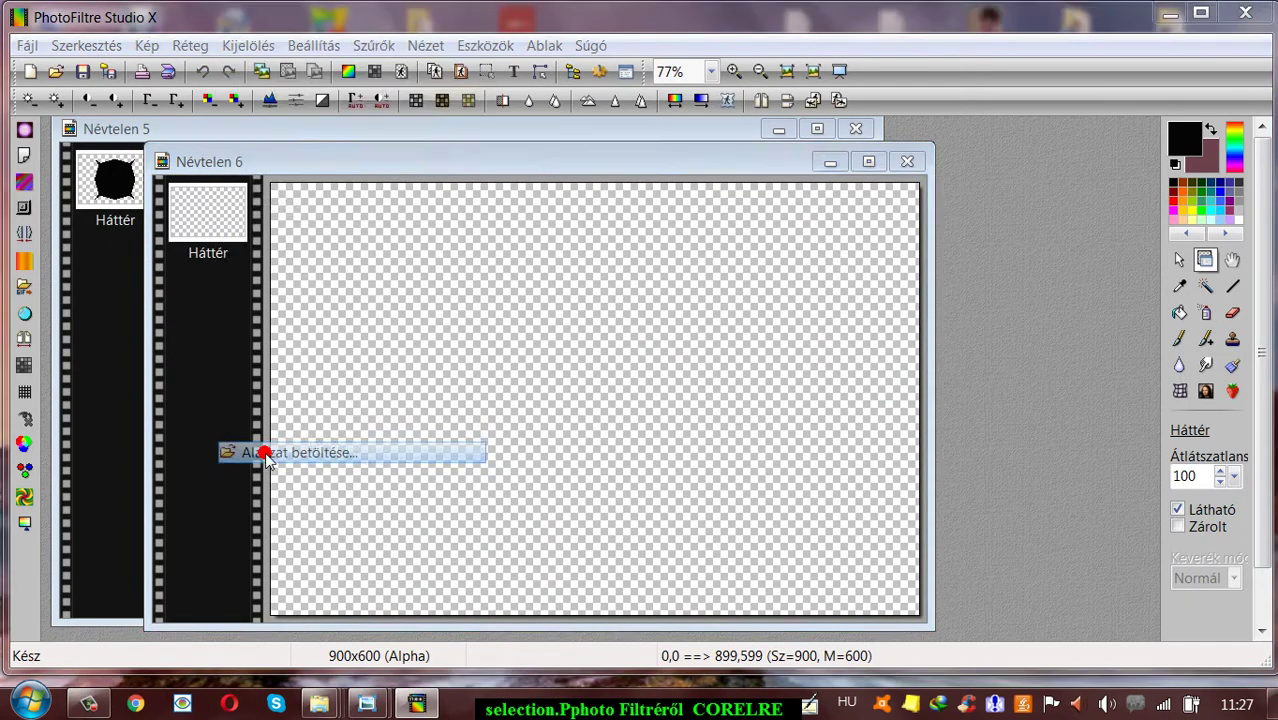
pyautogui.click(538, 300)
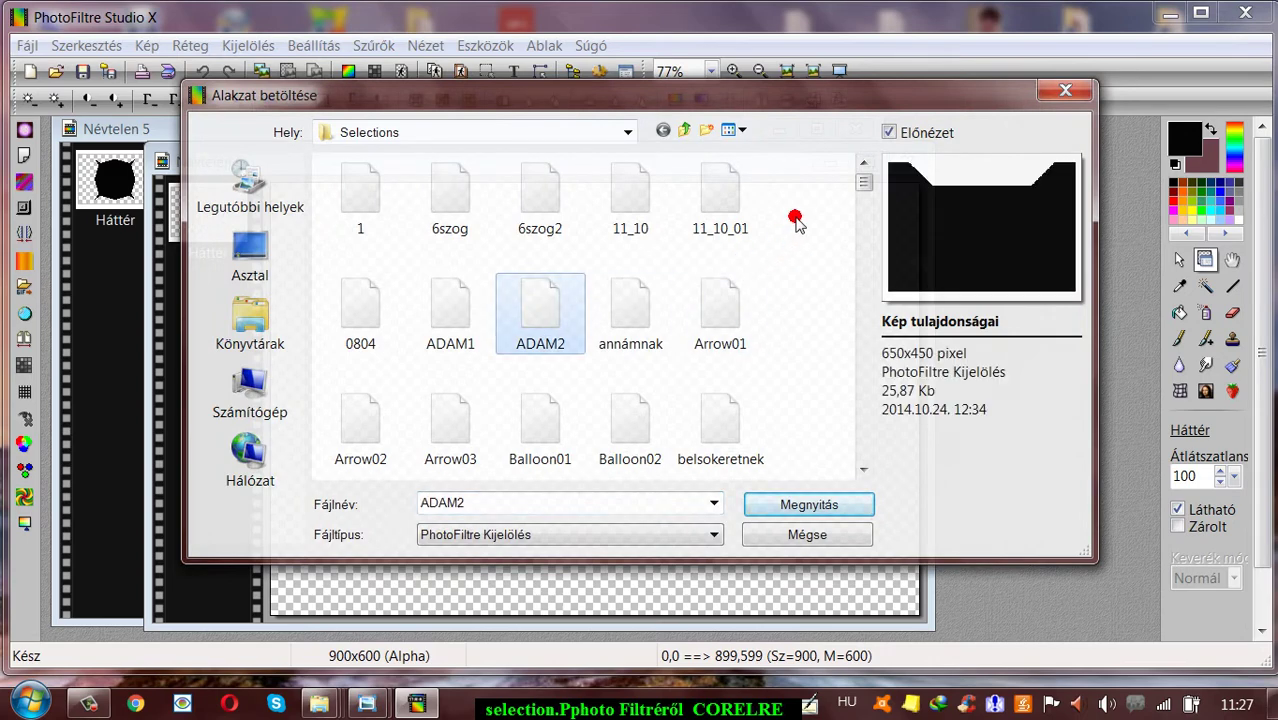
pyautogui.moveTo(861, 189); pyautogui.dragTo(863, 267)
pyautogui.click(628, 280)
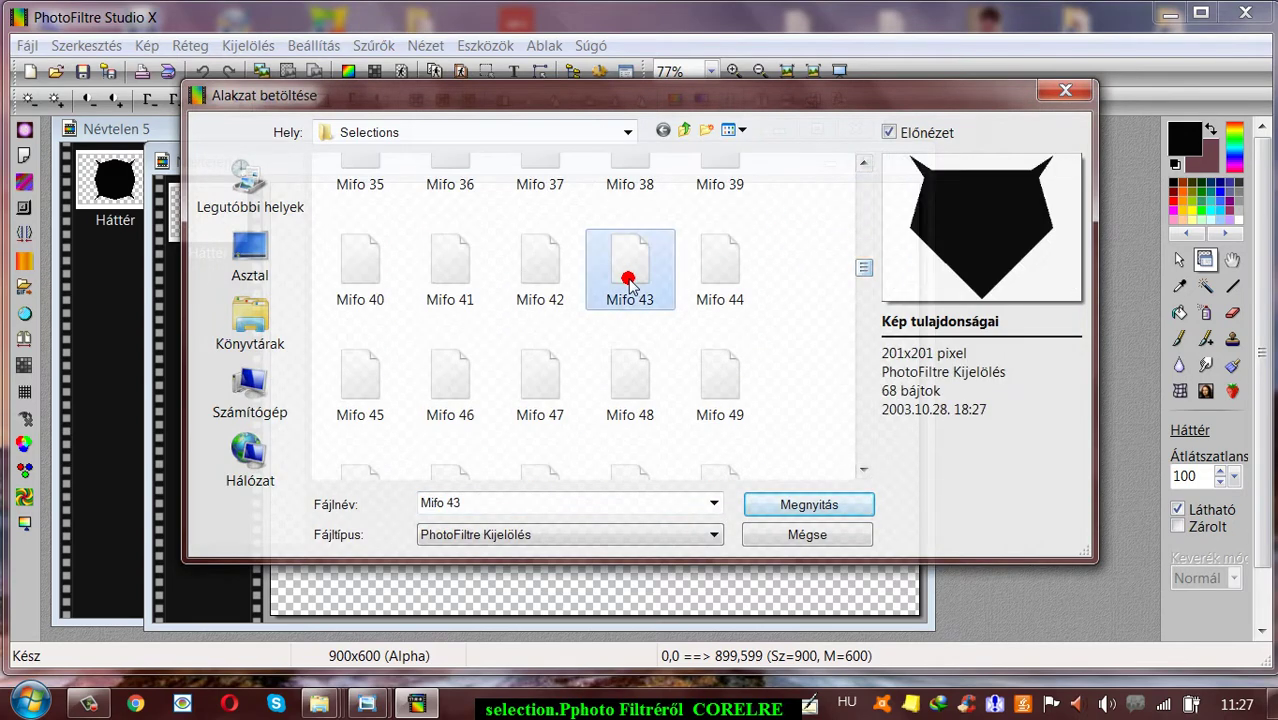
pyautogui.click(513, 277)
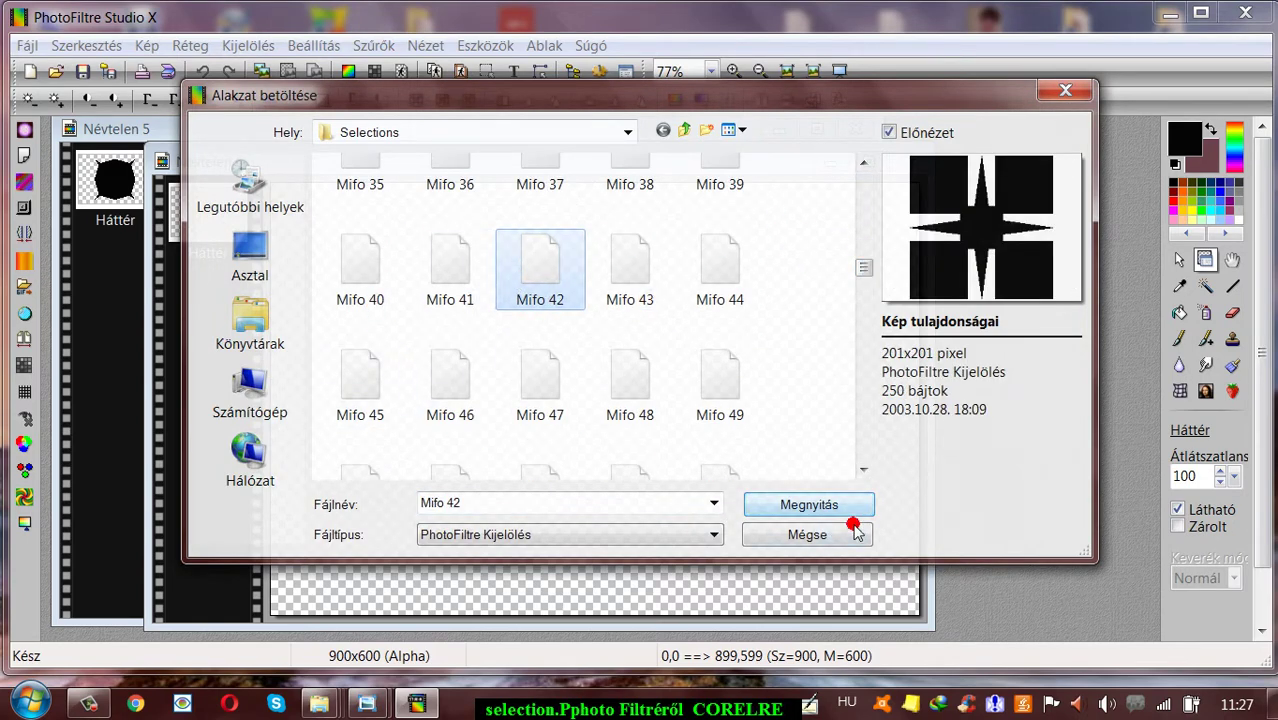
pyautogui.click(808, 505)
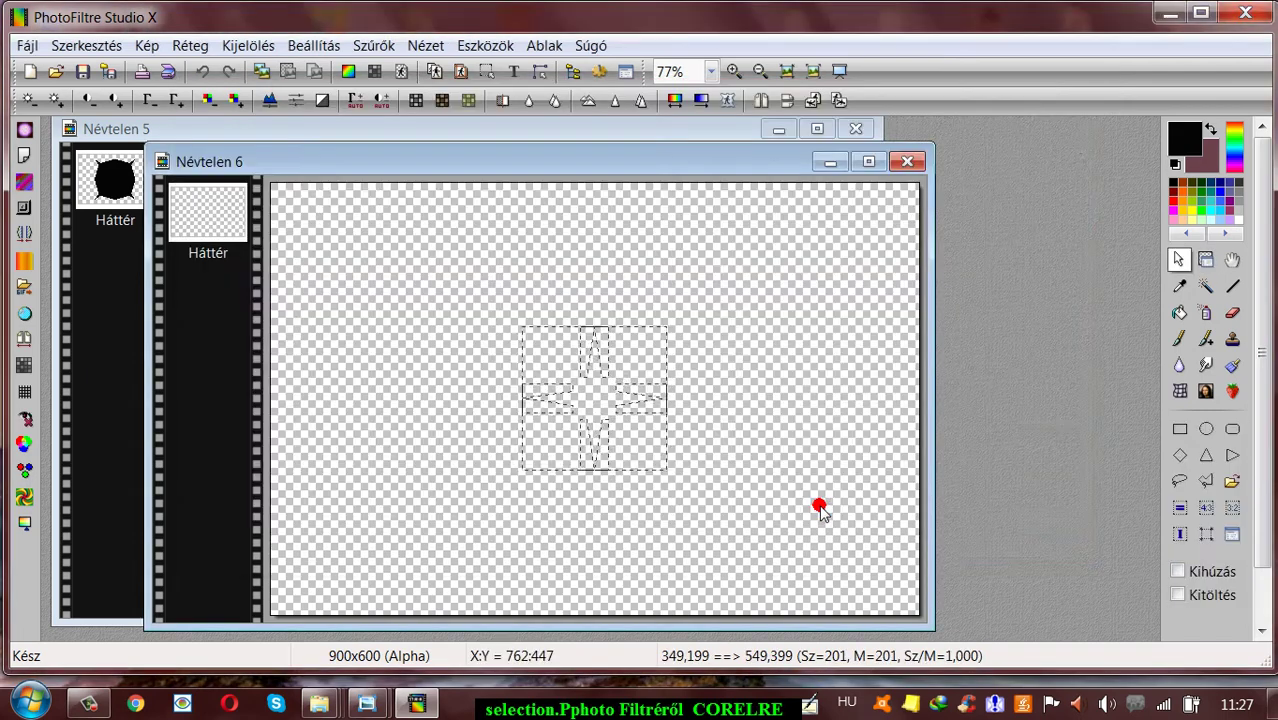
# Enlarge the four-pointed star and squares selection to about 519 px square and centre it on the canvas
pyautogui.moveTo(665, 391); pyautogui.dragTo(805, 393)
pyautogui.moveTo(656, 483); pyautogui.dragTo(569, 430)
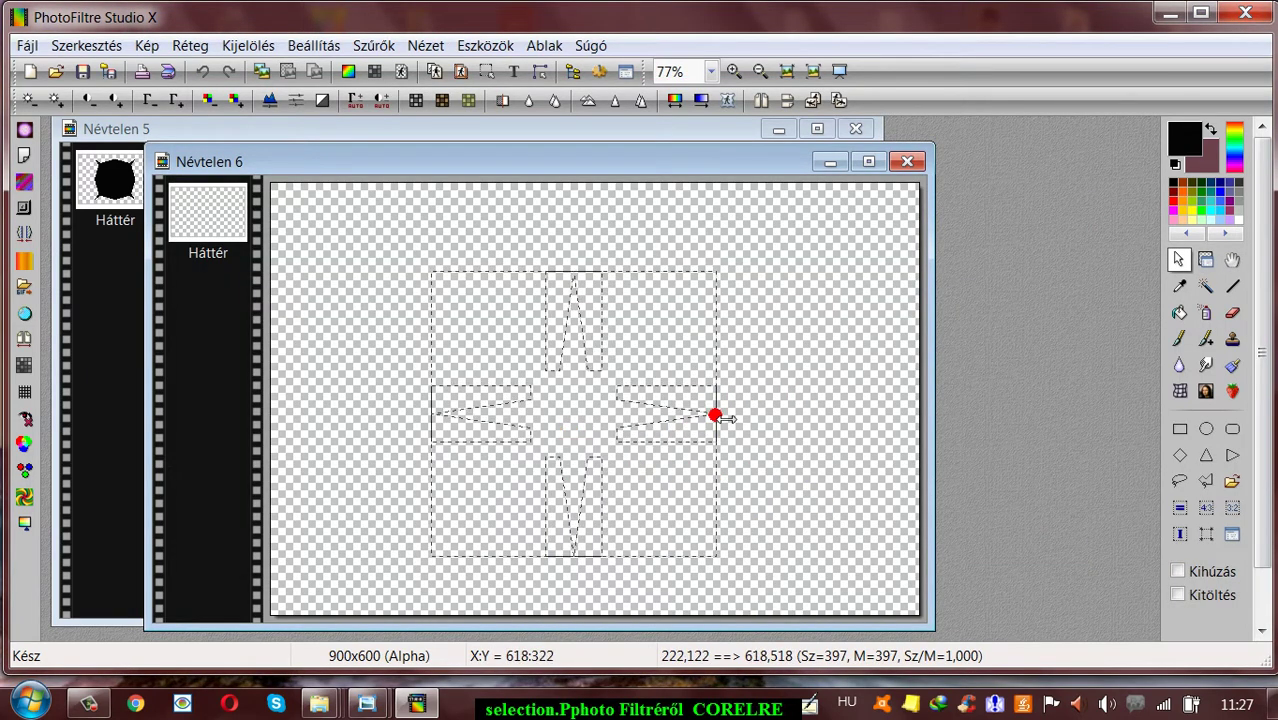
pyautogui.moveTo(713, 414); pyautogui.dragTo(778, 406)
pyautogui.moveTo(633, 445); pyautogui.dragTo(613, 411)
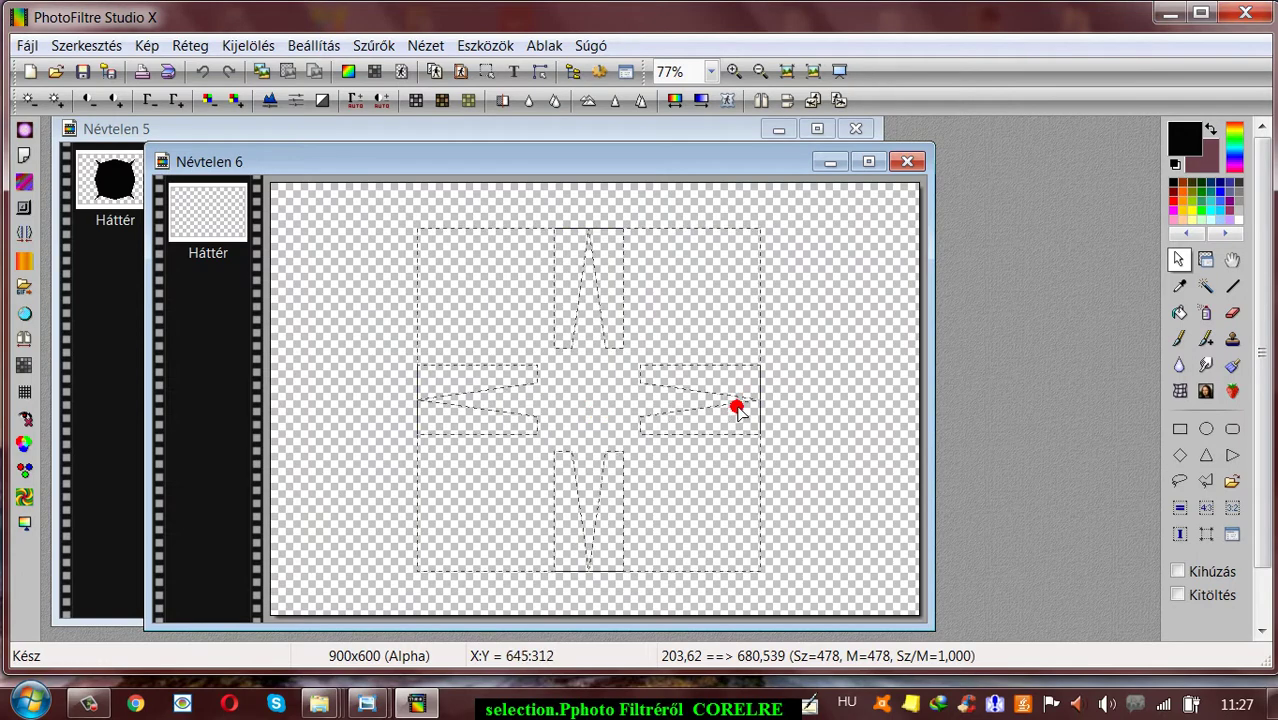
pyautogui.moveTo(760, 404); pyautogui.dragTo(788, 403)
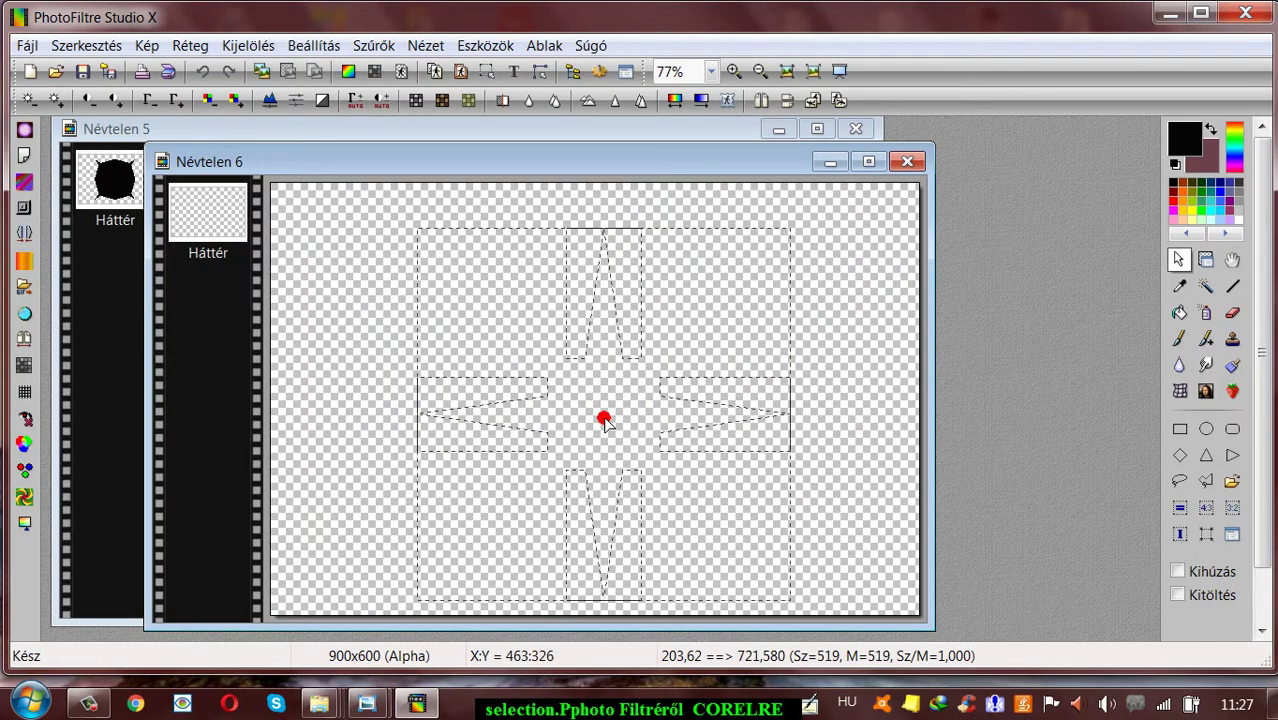
pyautogui.moveTo(603, 418)
pyautogui.mouseDown()
pyautogui.moveTo(578, 415)
pyautogui.moveTo(587, 405)
pyautogui.mouseUp()
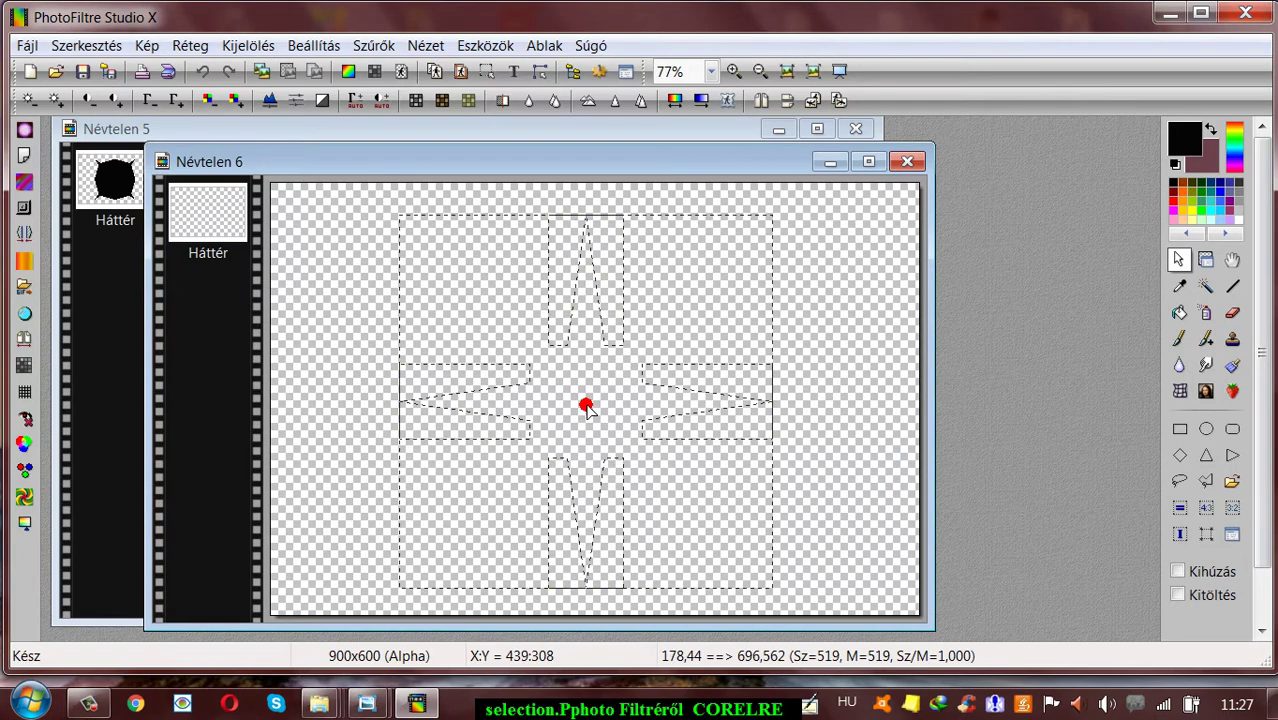
# Fill the star and squares selection with black and move its image window aside
pyautogui.click(1178, 312)
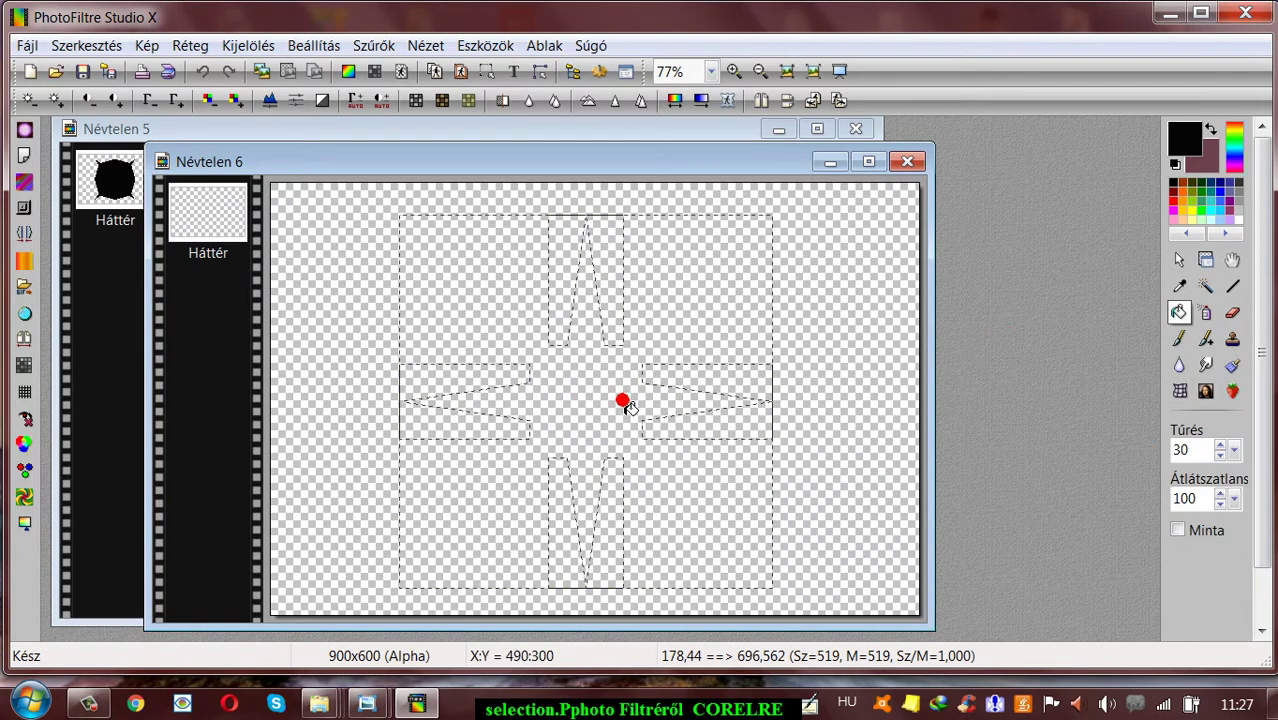
pyautogui.click(588, 410)
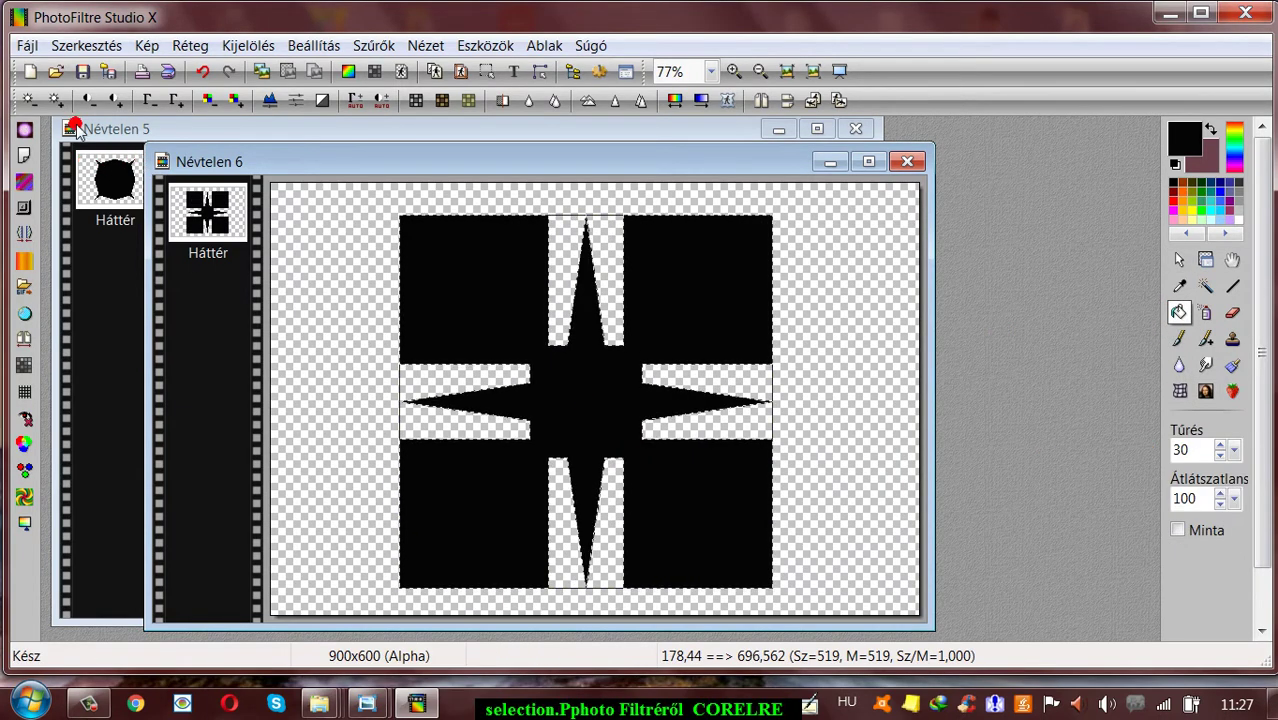
pyautogui.moveTo(752, 162); pyautogui.dragTo(686, 144)
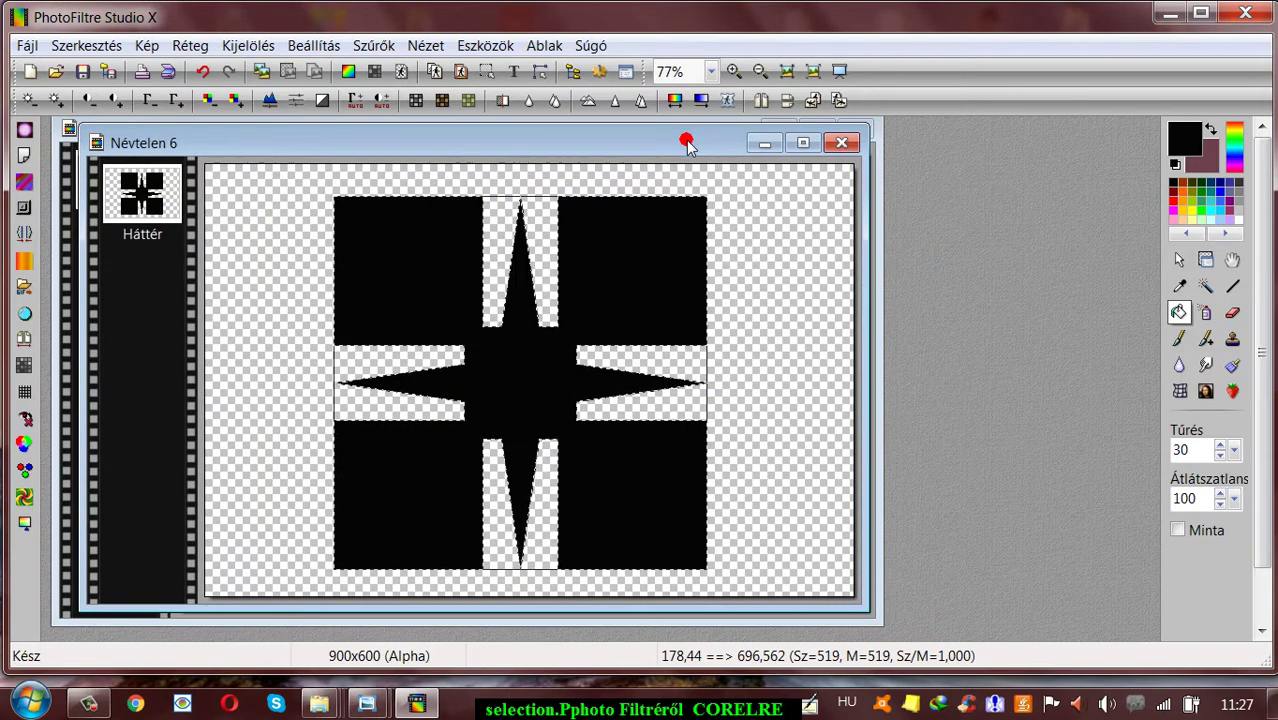
# Create another transparent 900 x 600 pixel image at 72 pixels per inch and place its window over the others
pyautogui.click(30, 72)
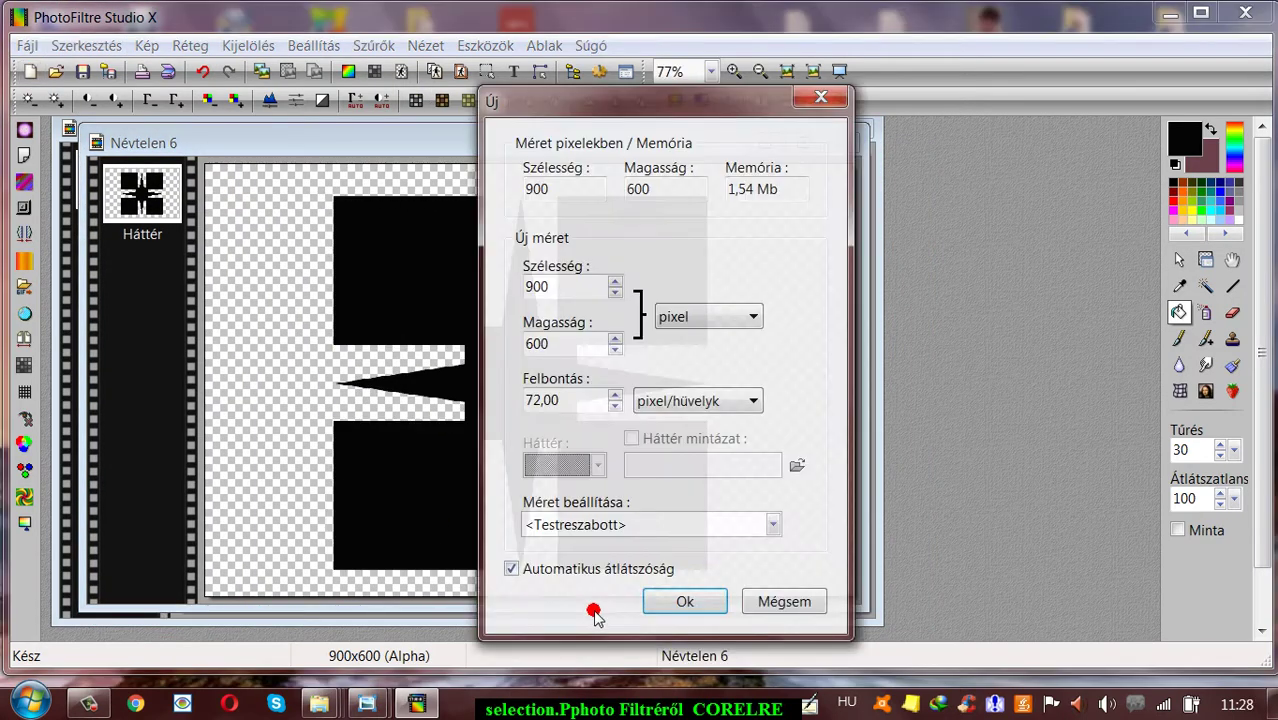
pyautogui.click(684, 601)
pyautogui.moveTo(394, 201); pyautogui.dragTo(420, 186)
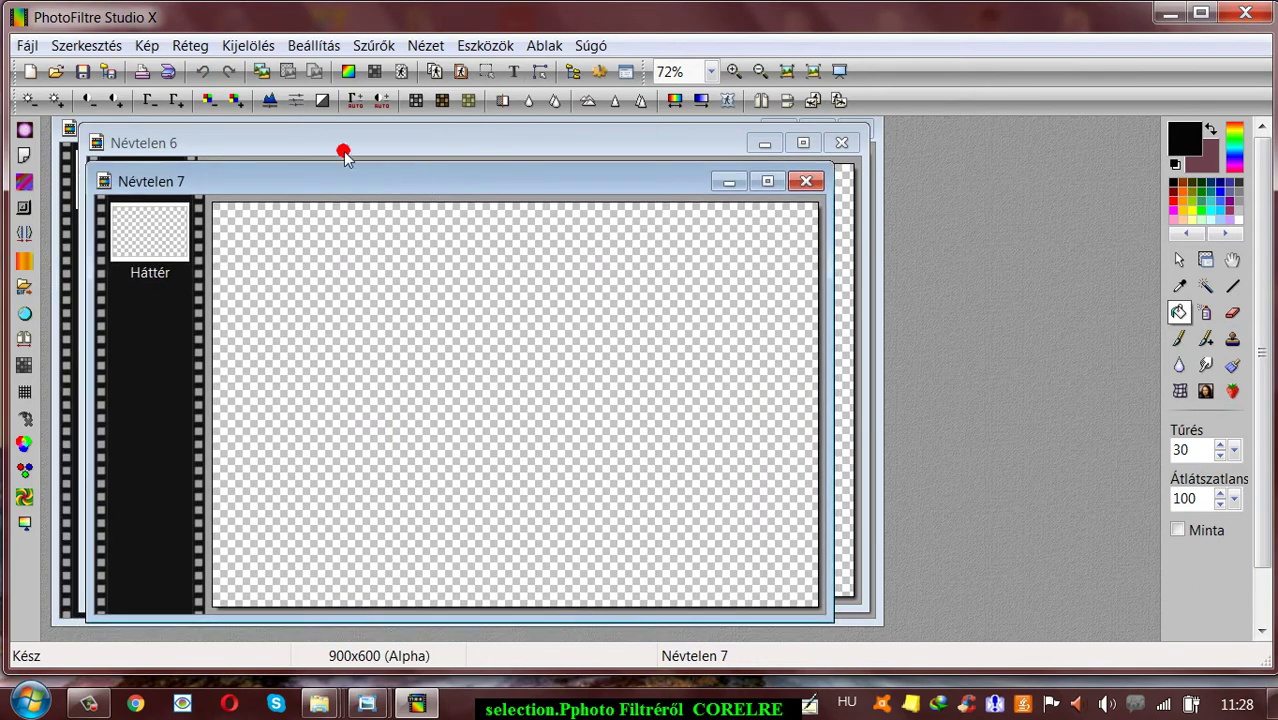
# Load the Stamp01 shape from the Selections folder as a selection in the newest blank image
pyautogui.click(240, 45)
pyautogui.click(260, 455)
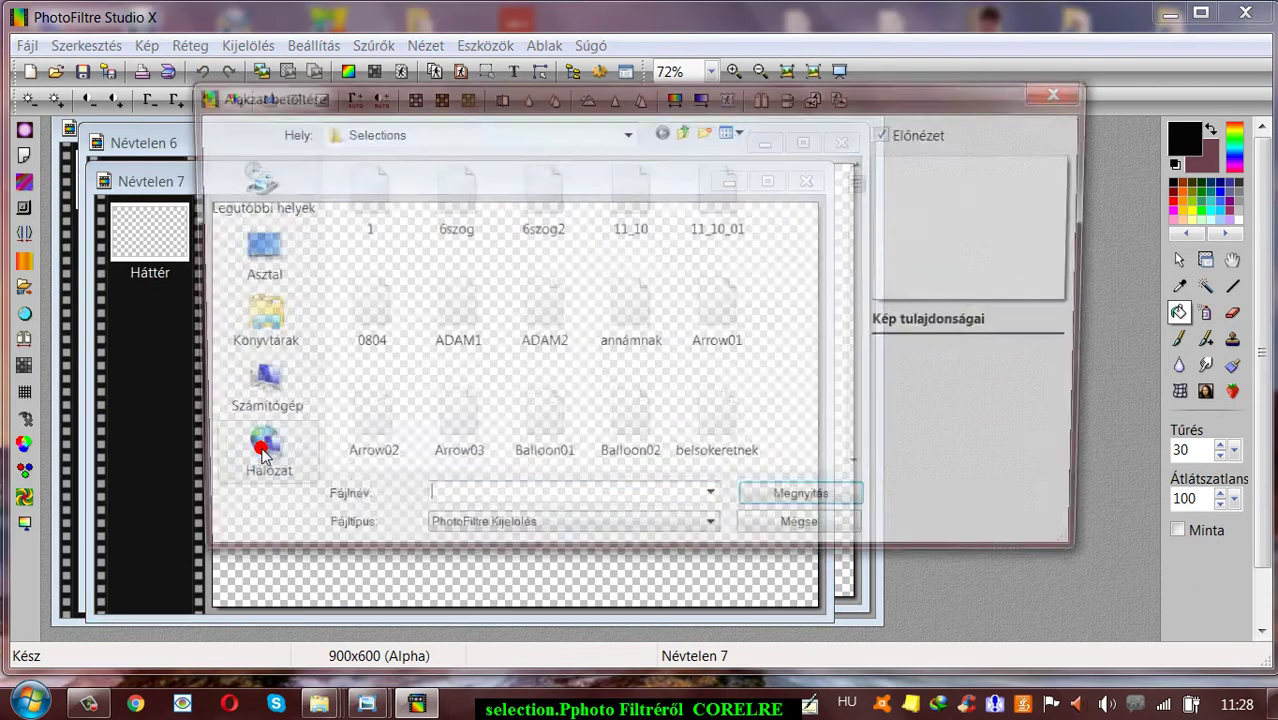
pyautogui.moveTo(862, 183); pyautogui.dragTo(864, 450)
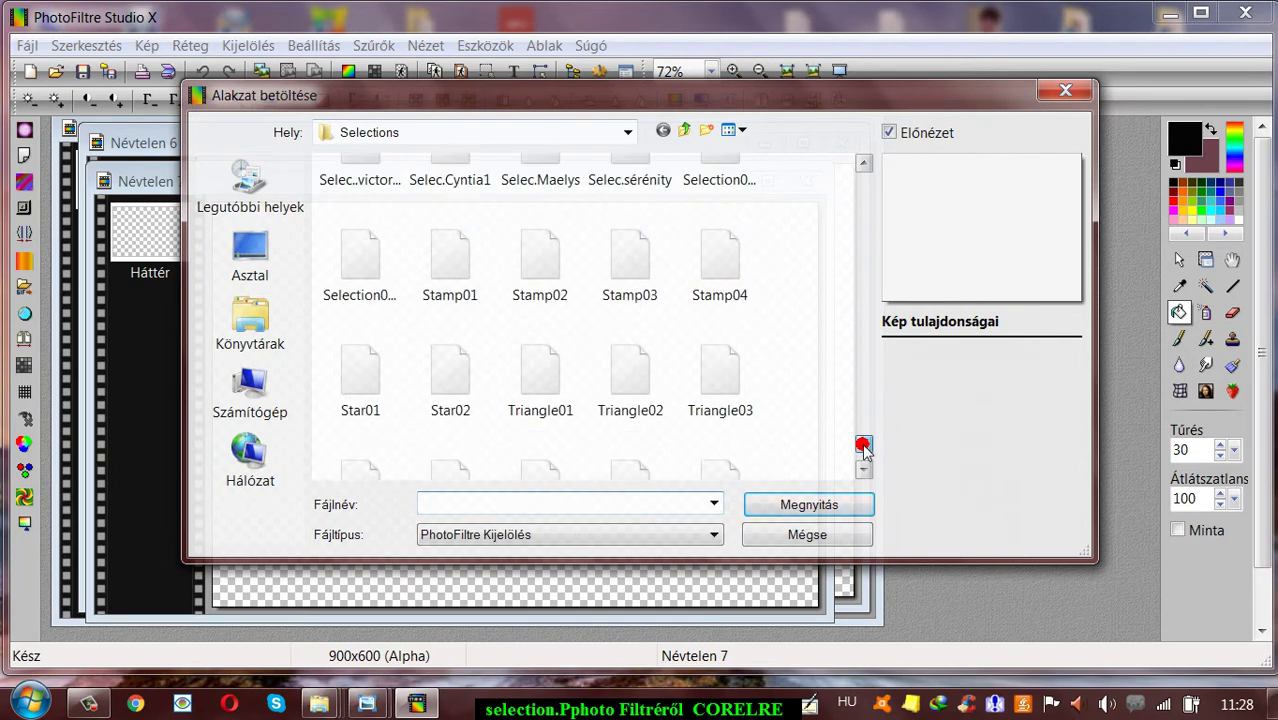
pyautogui.click(445, 258)
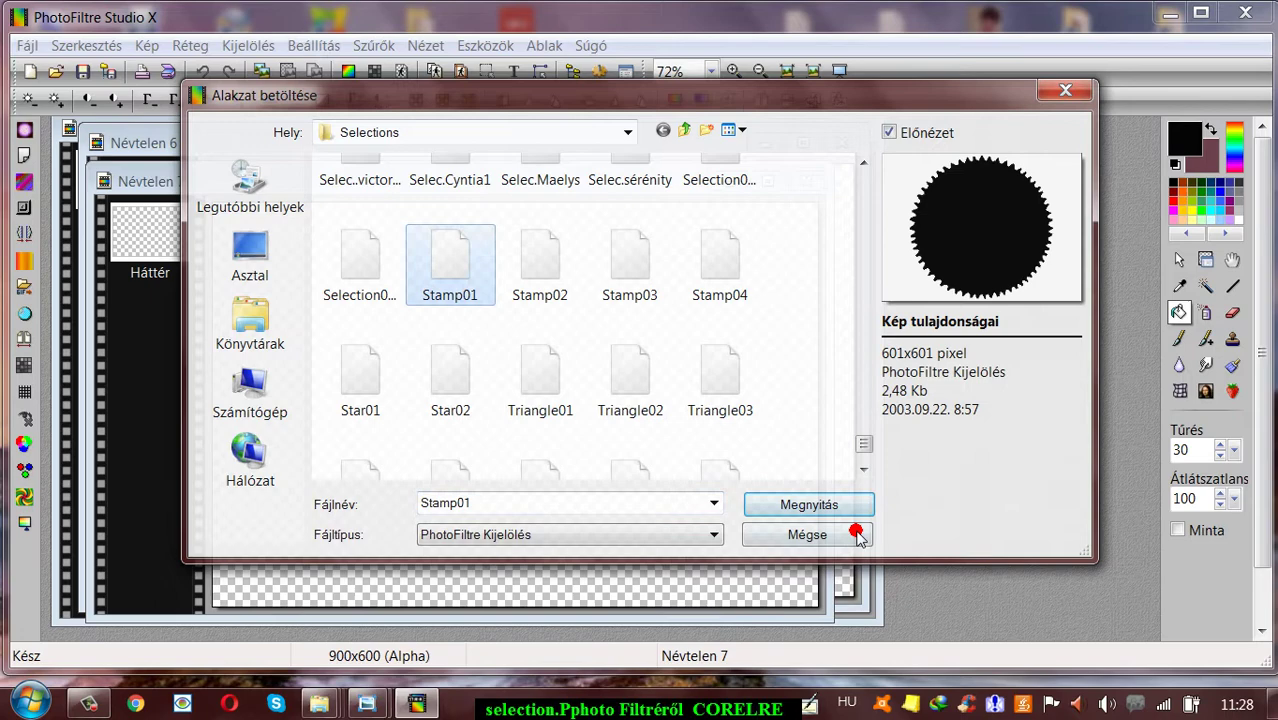
pyautogui.click(810, 504)
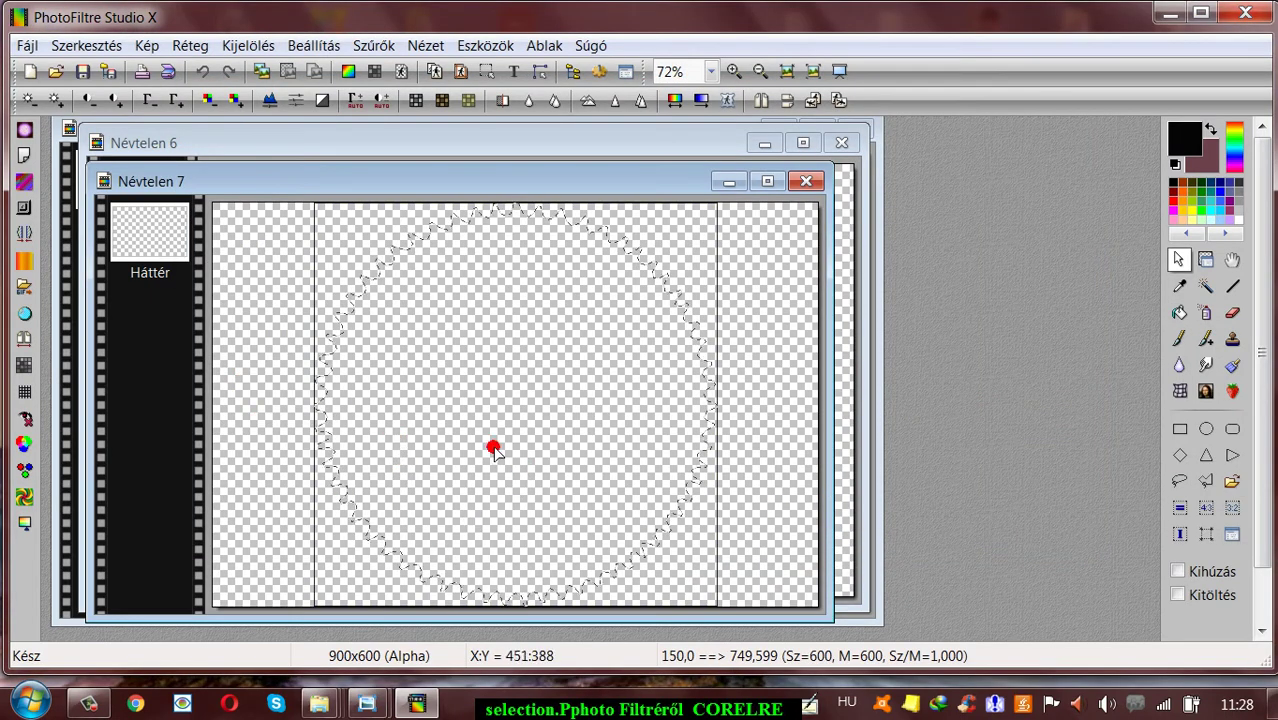
# Shrink the serrated circle selection to 550 px square around the canvas centre and fill it with black
pyautogui.moveTo(716, 417); pyautogui.dragTo(681, 417)
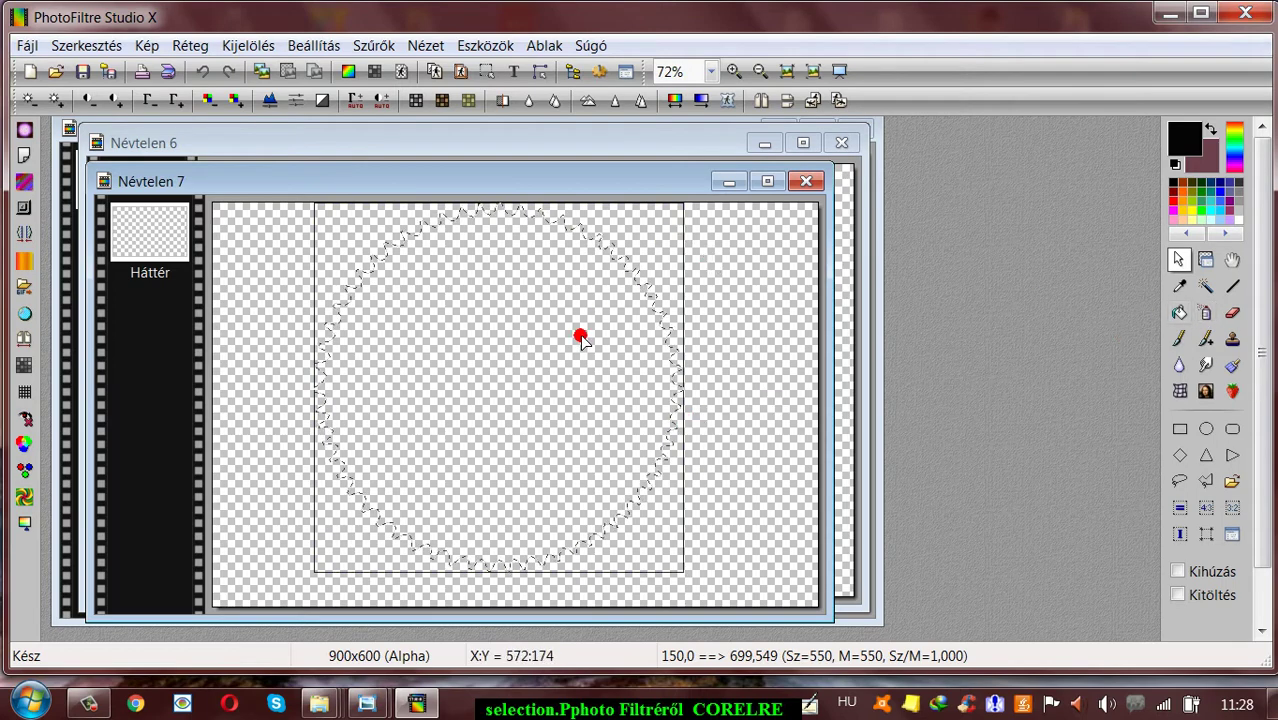
pyautogui.moveTo(580, 336); pyautogui.dragTo(576, 362)
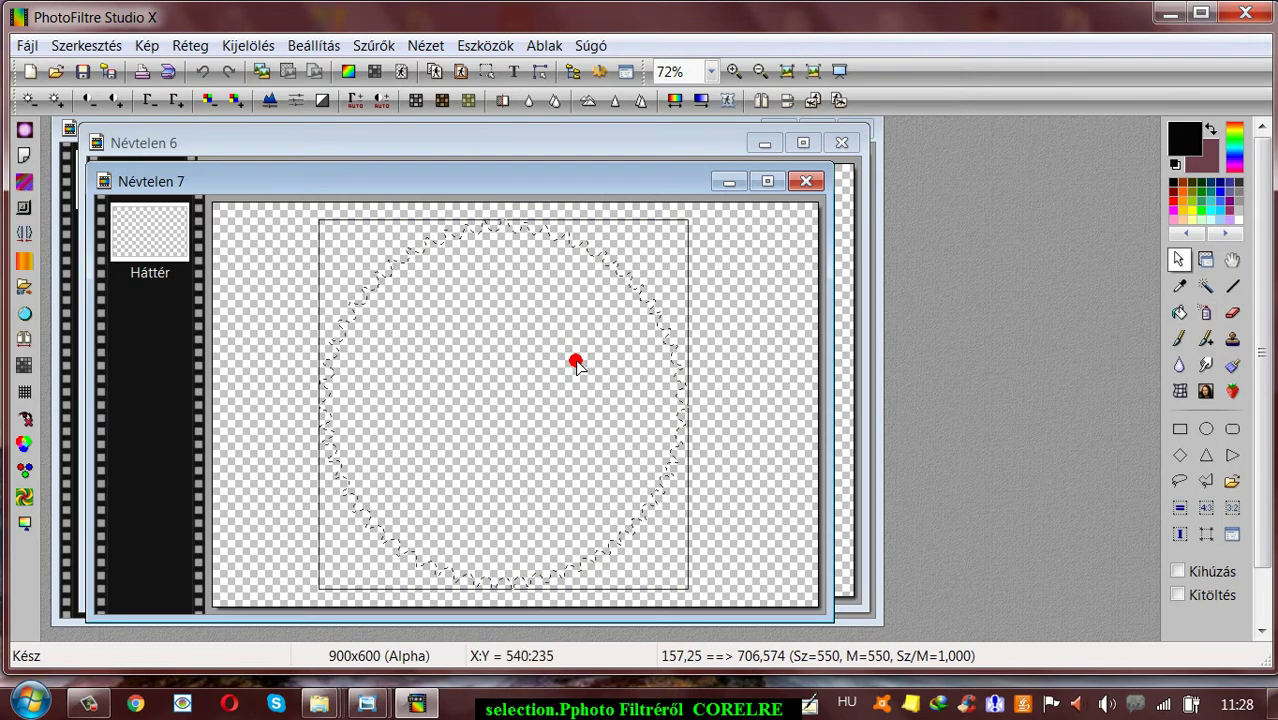
pyautogui.click(1179, 312)
pyautogui.click(573, 404)
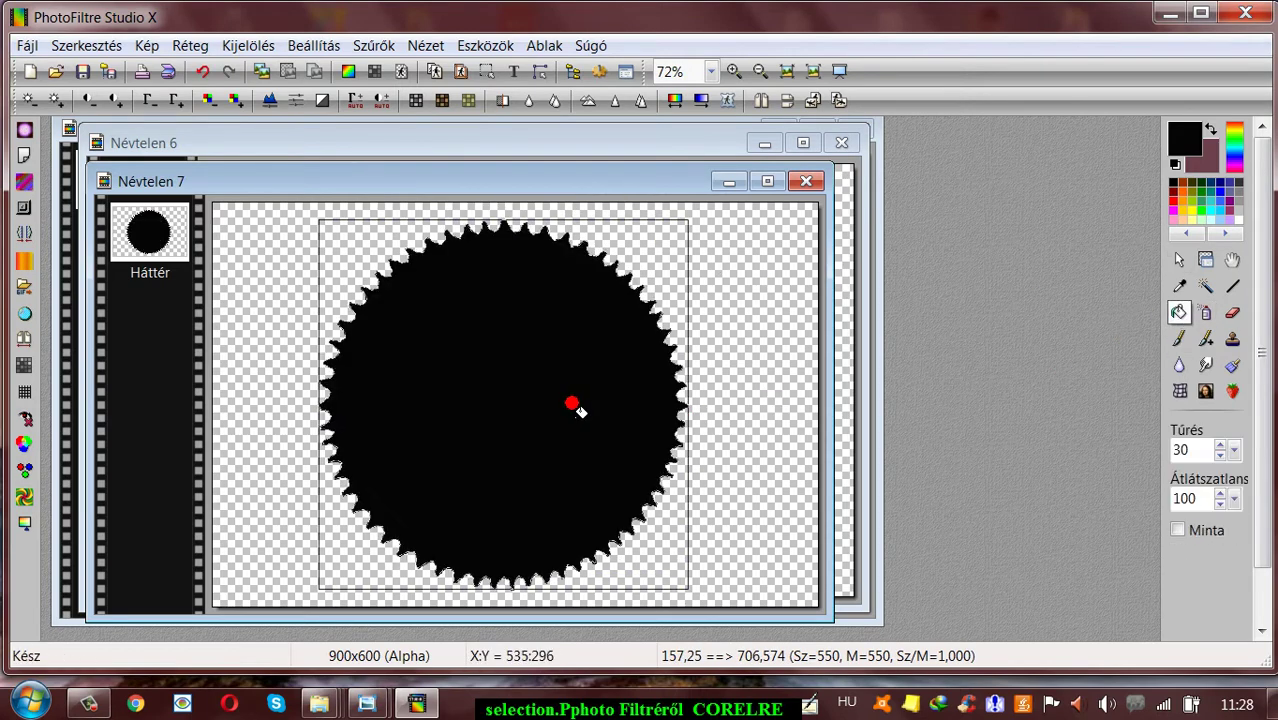
pyautogui.click(1205, 259)
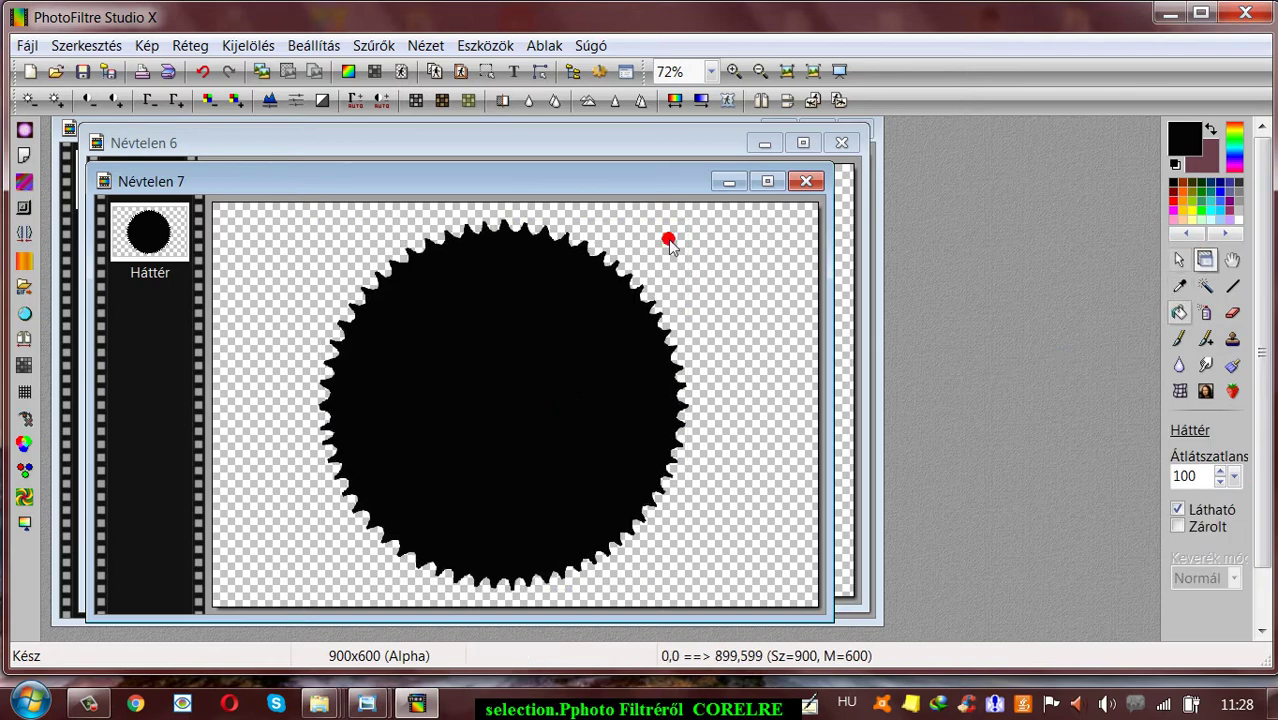
# Rearrange the image windows so the star and squares image sits aside and the serrated circle image lies in front
pyautogui.moveTo(513, 183); pyautogui.dragTo(839, 175)
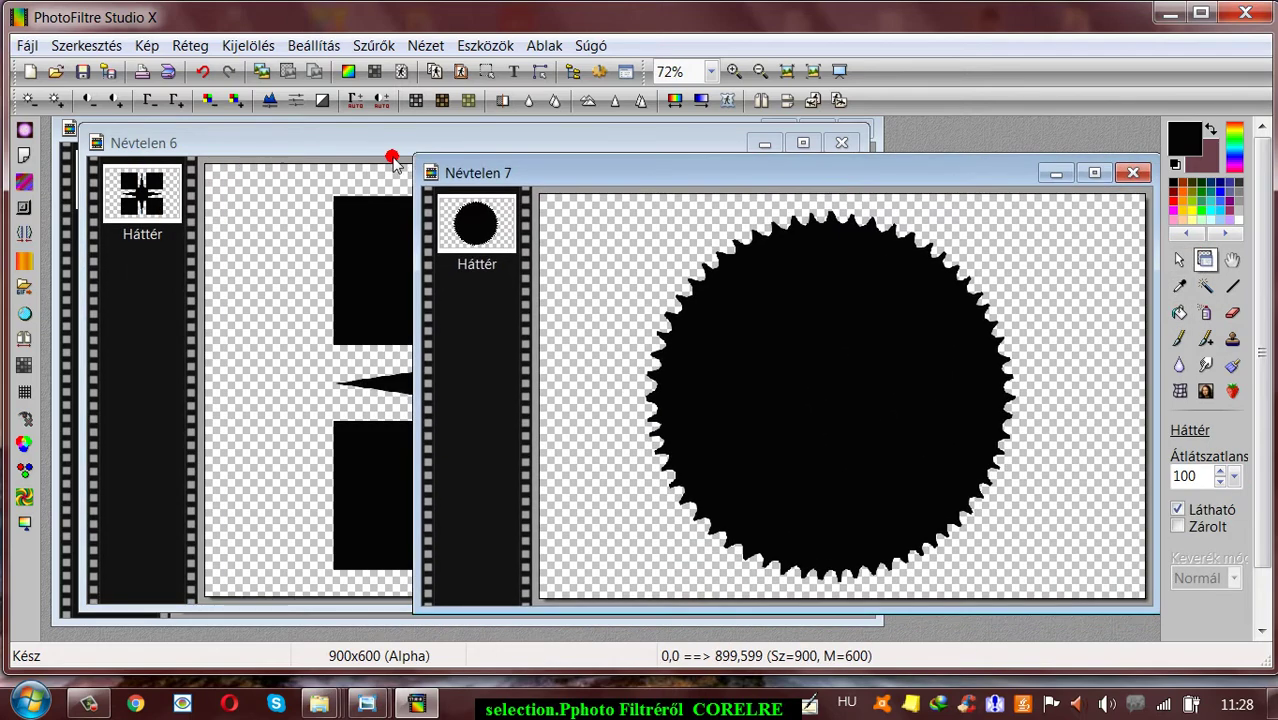
pyautogui.moveTo(343, 150); pyautogui.dragTo(769, 149)
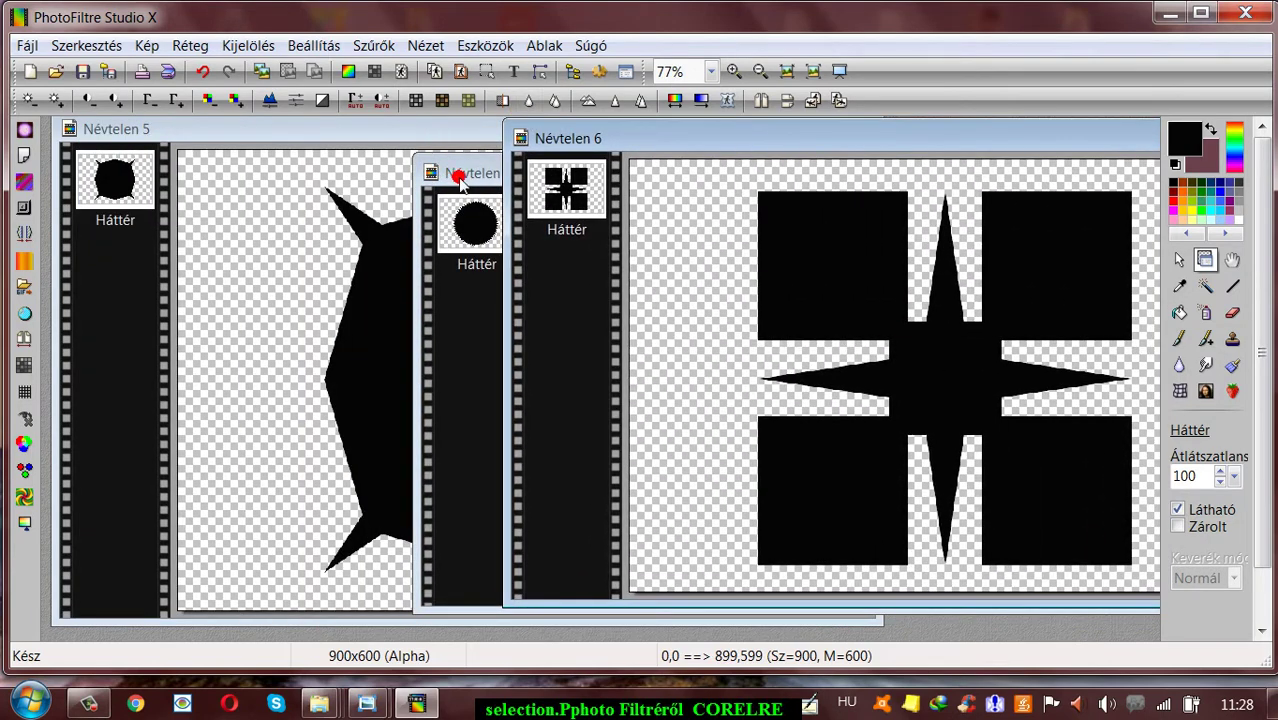
pyautogui.moveTo(460, 178); pyautogui.dragTo(135, 156)
# Save the serrated circle image as PNG file 13 in the leckés mappám folder, replacing the existing file, and close it
pyautogui.click(24, 46)
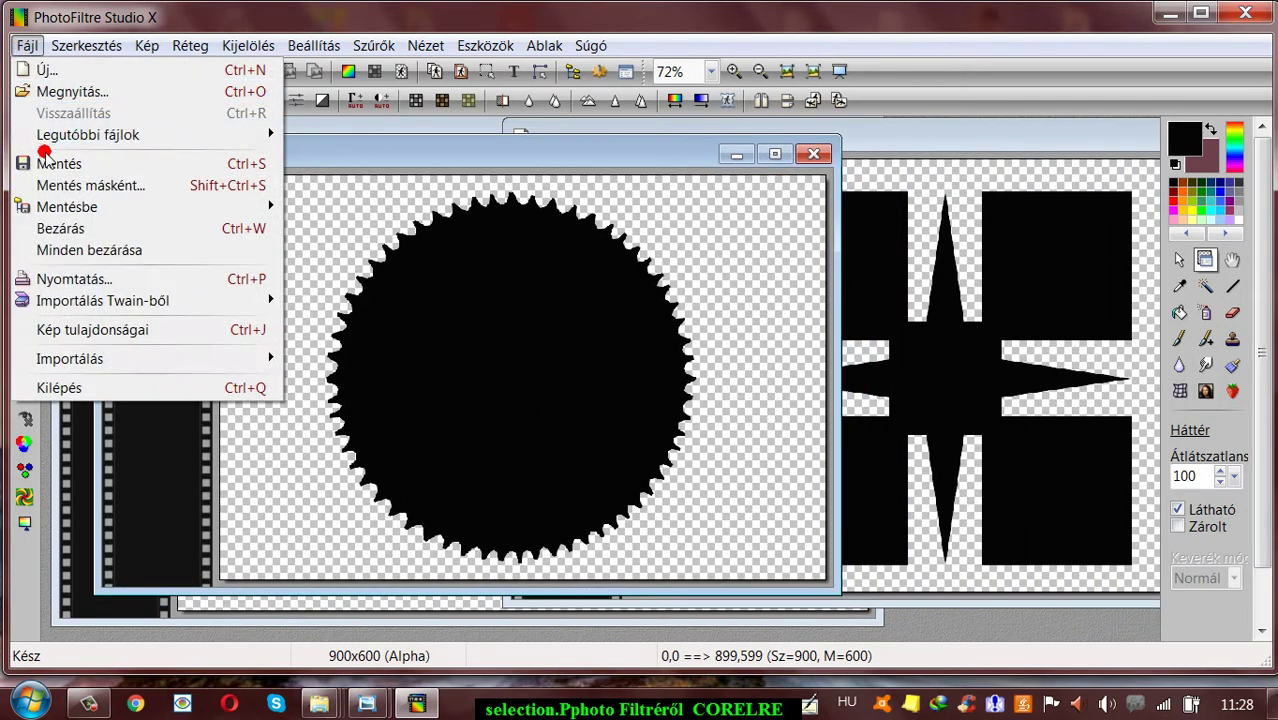
pyautogui.click(62, 186)
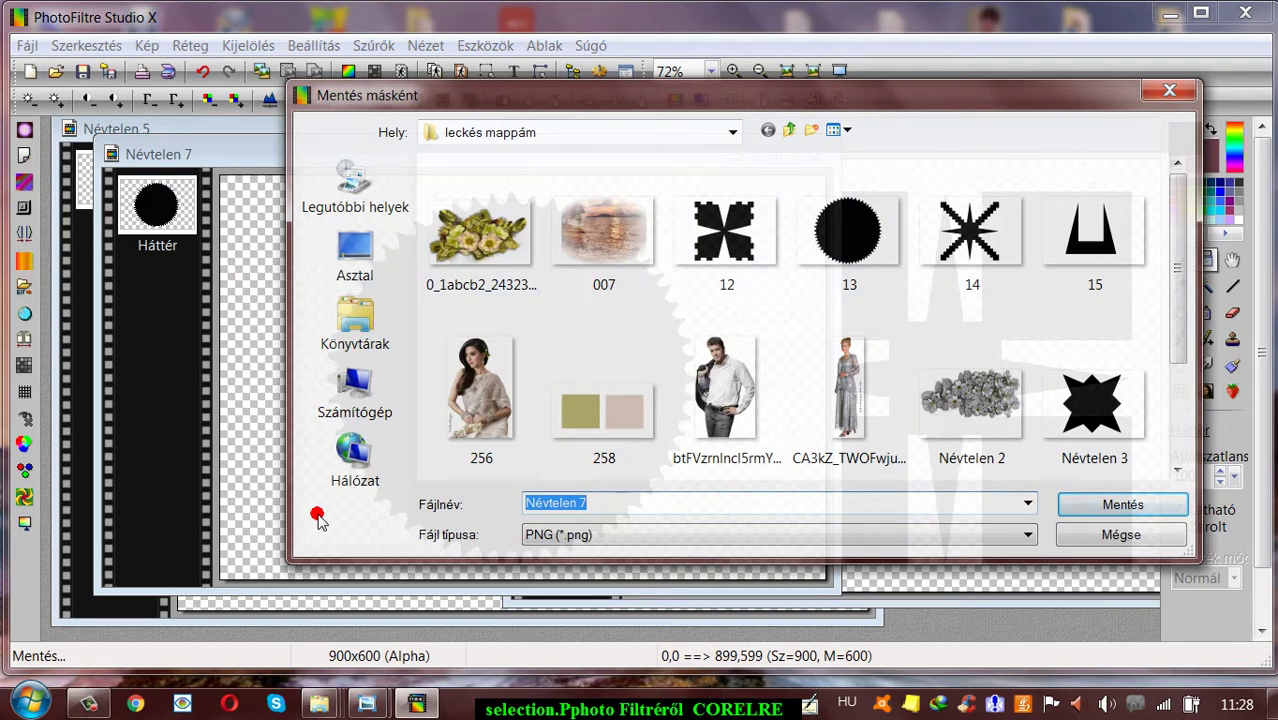
pyautogui.click(600, 503)
pyautogui.write('13')
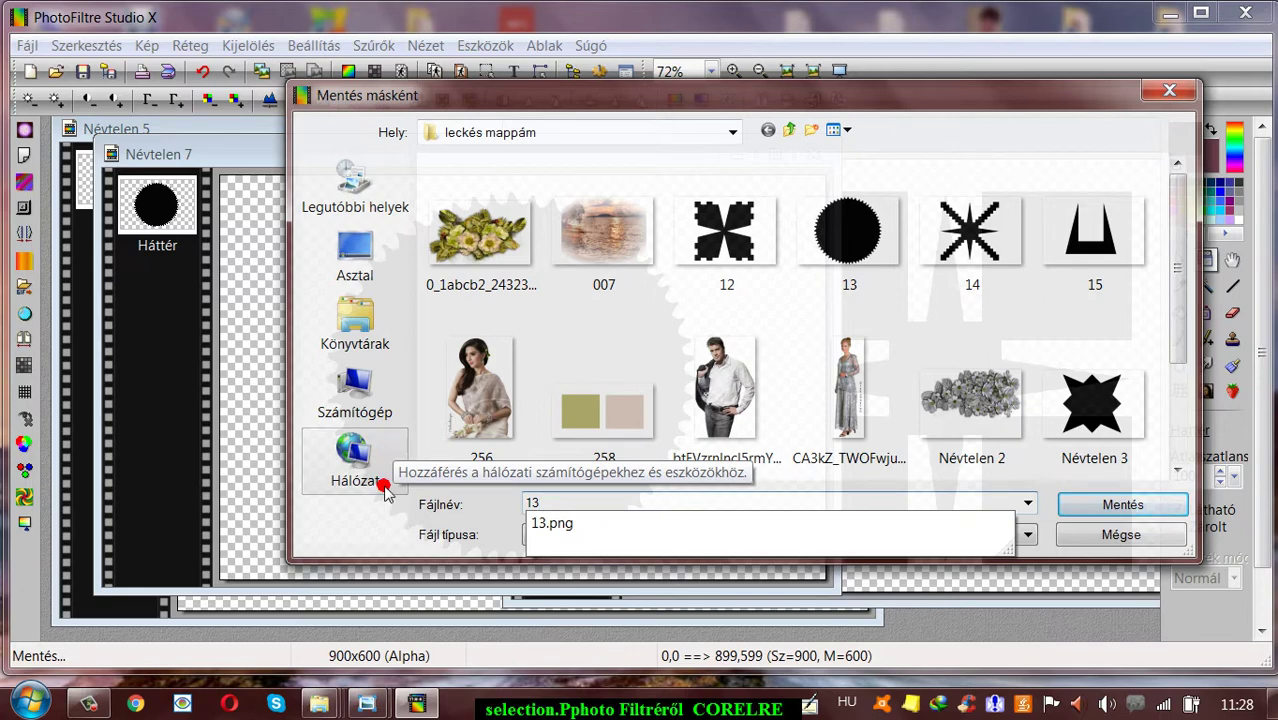
pyautogui.click(1124, 503)
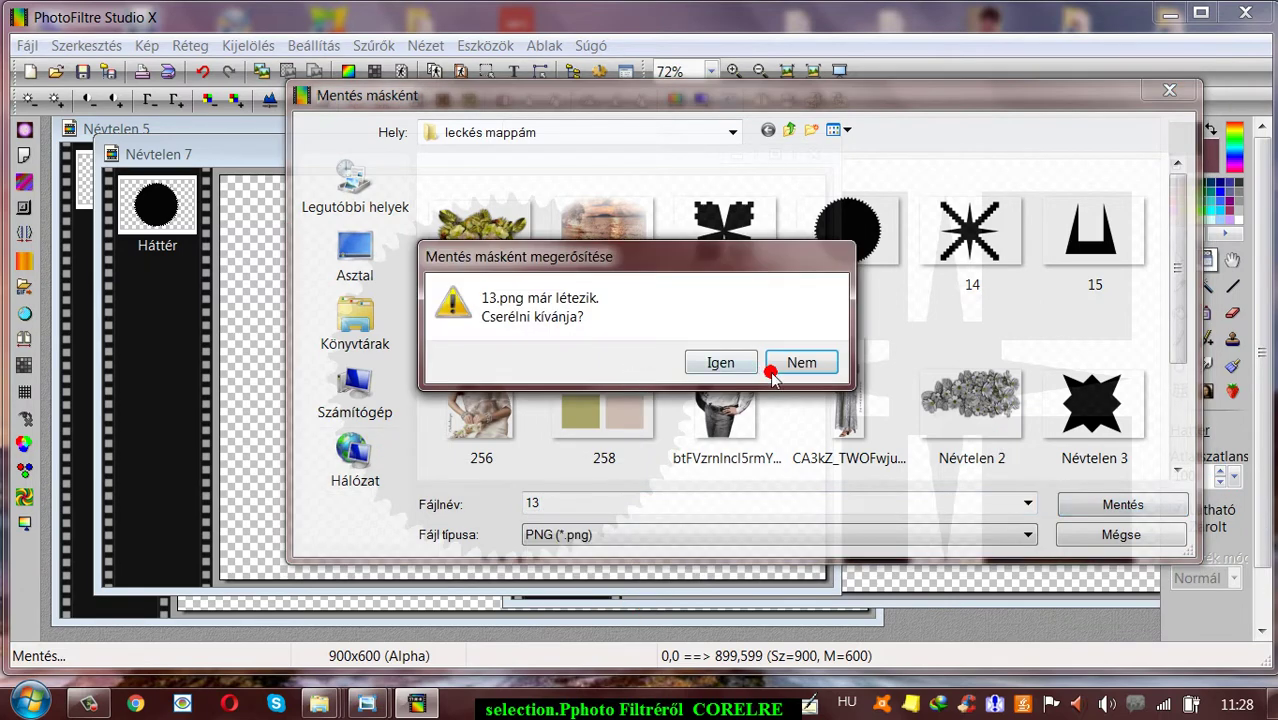
pyautogui.click(748, 368)
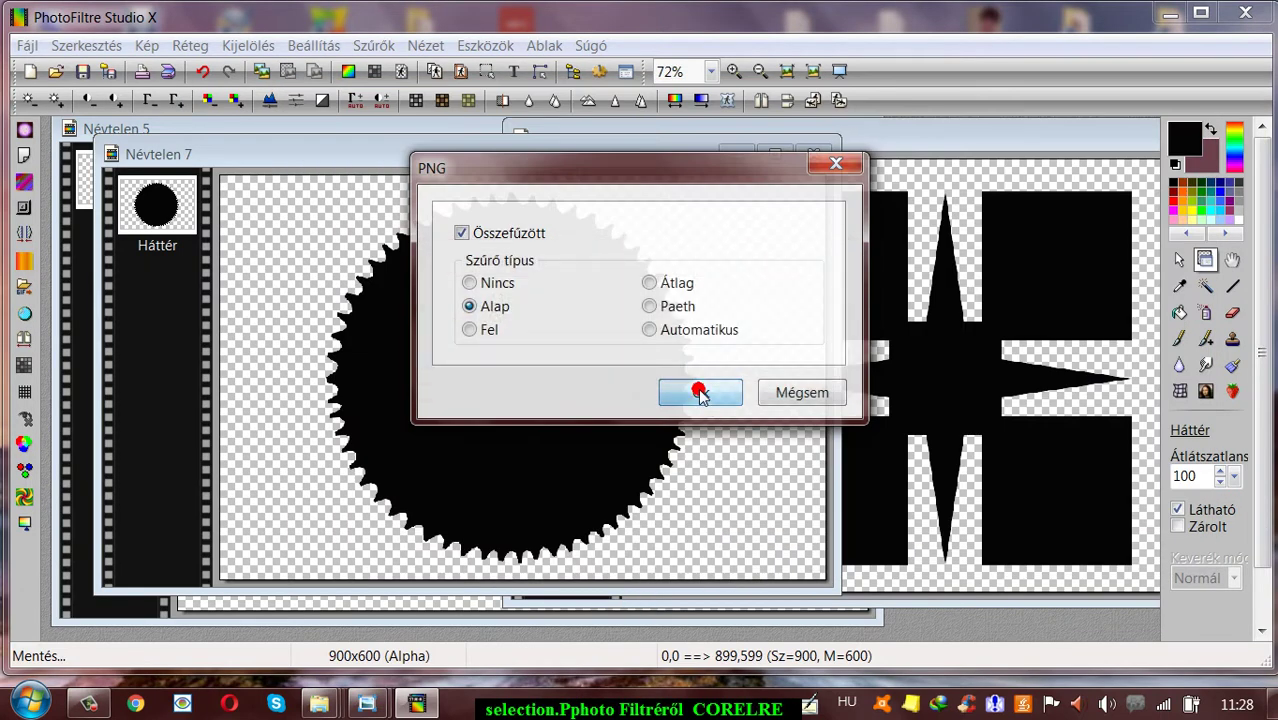
pyautogui.click(700, 393)
pyautogui.click(812, 154)
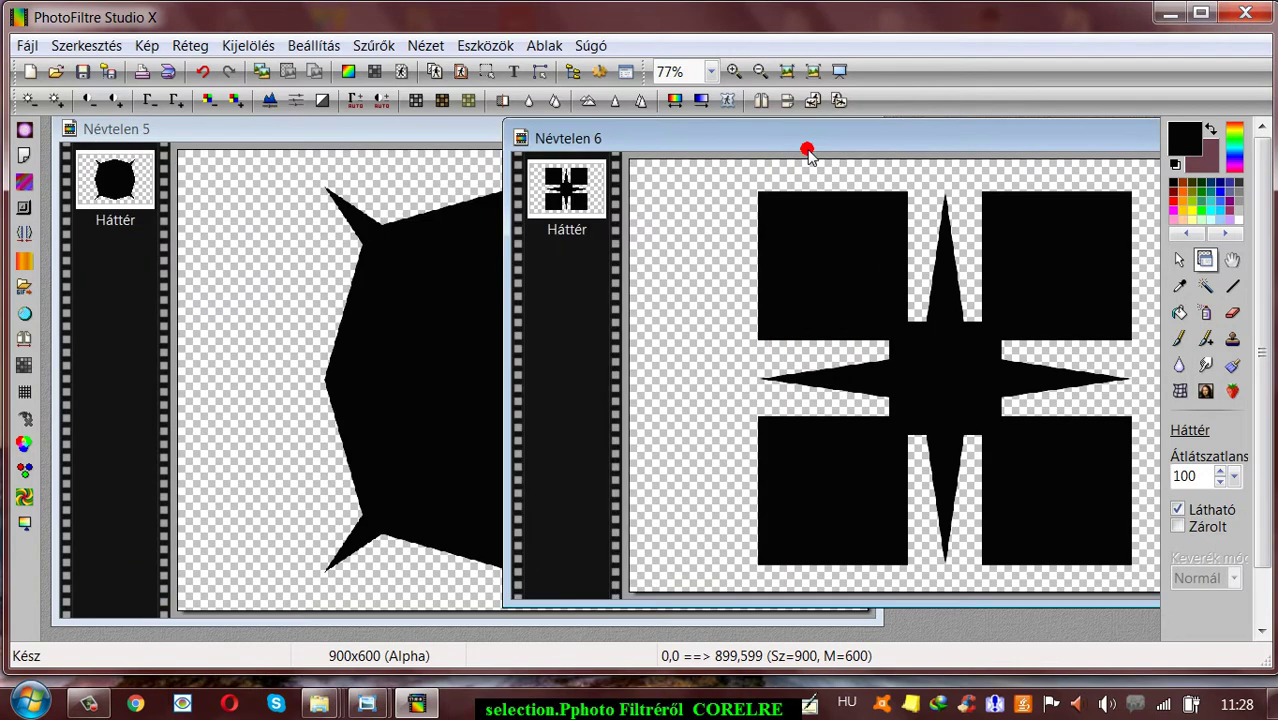
# Save the star and squares image as PNG file 16 with the Alap filter type and close it
pyautogui.moveTo(802, 147); pyautogui.dragTo(528, 145)
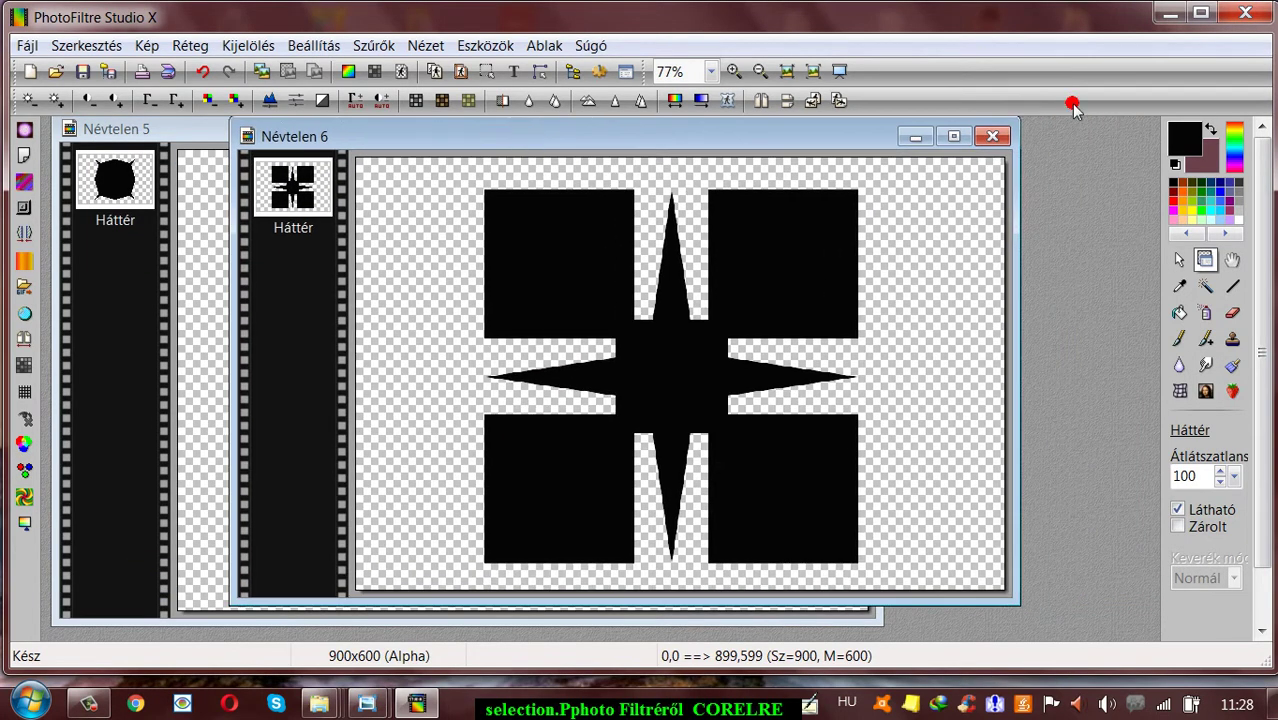
pyautogui.click(26, 45)
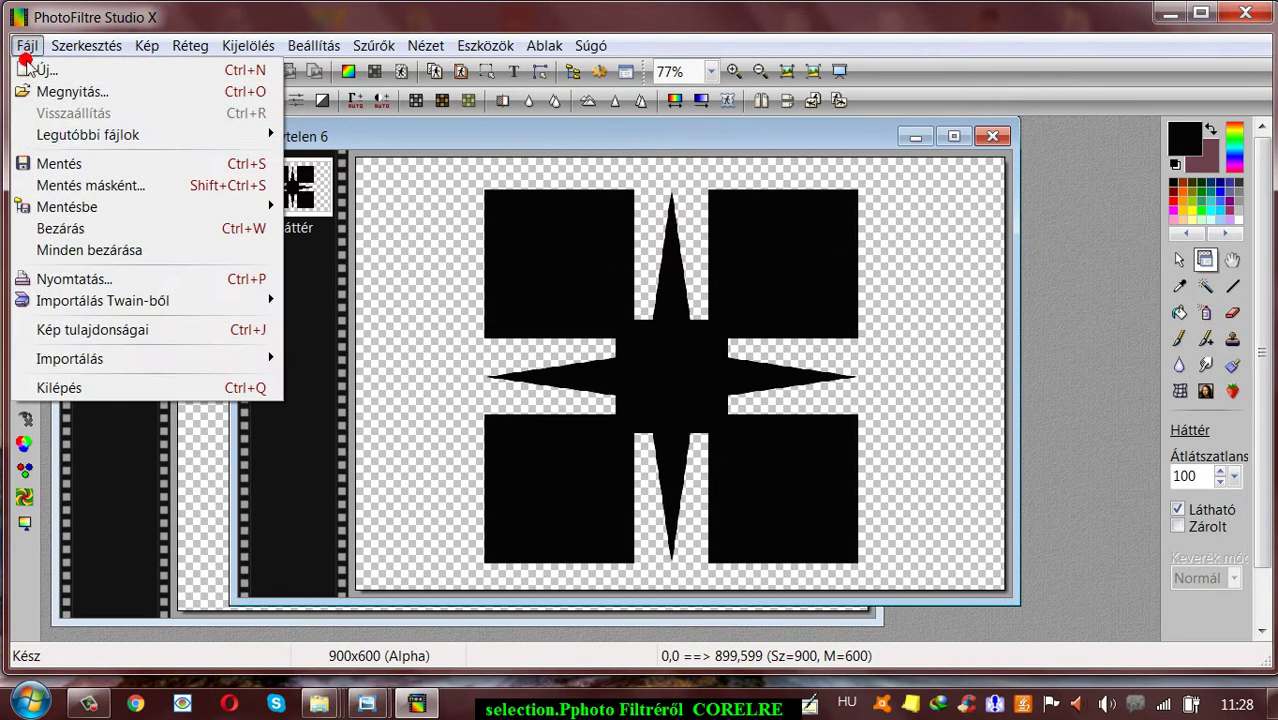
pyautogui.click(63, 180)
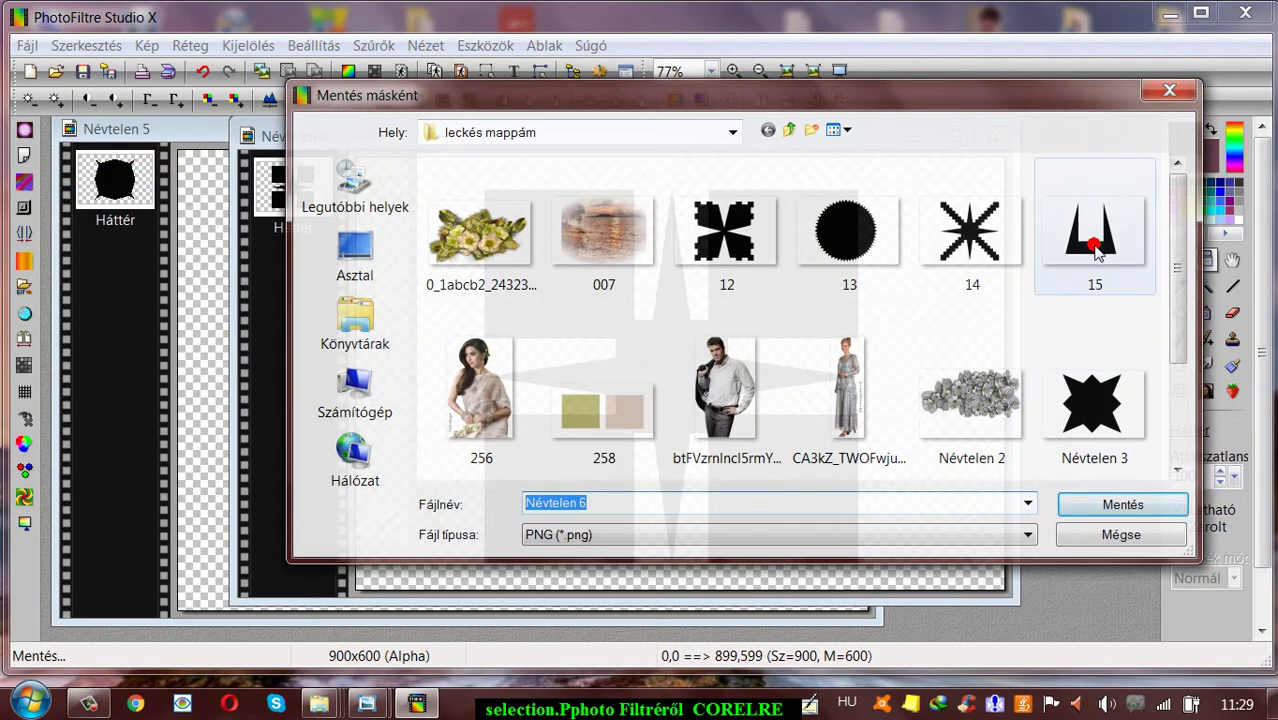
pyautogui.write('16')
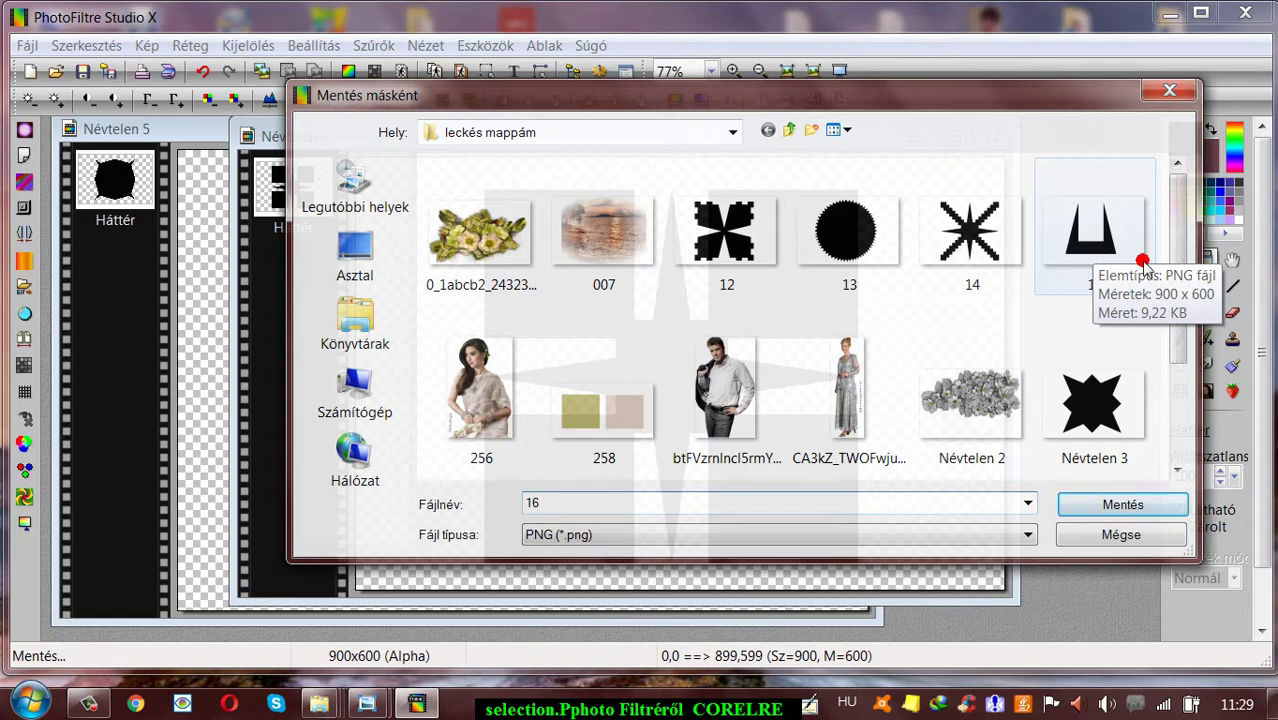
pyautogui.click(1122, 506)
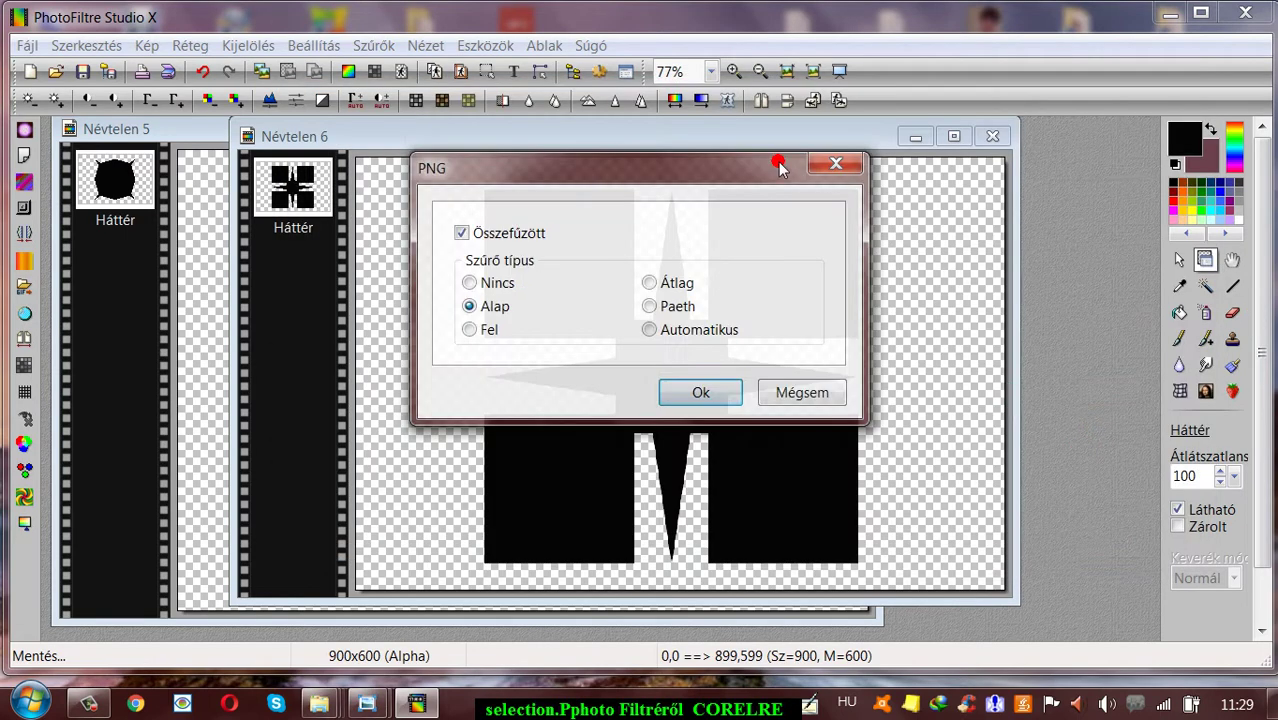
pyautogui.click(701, 393)
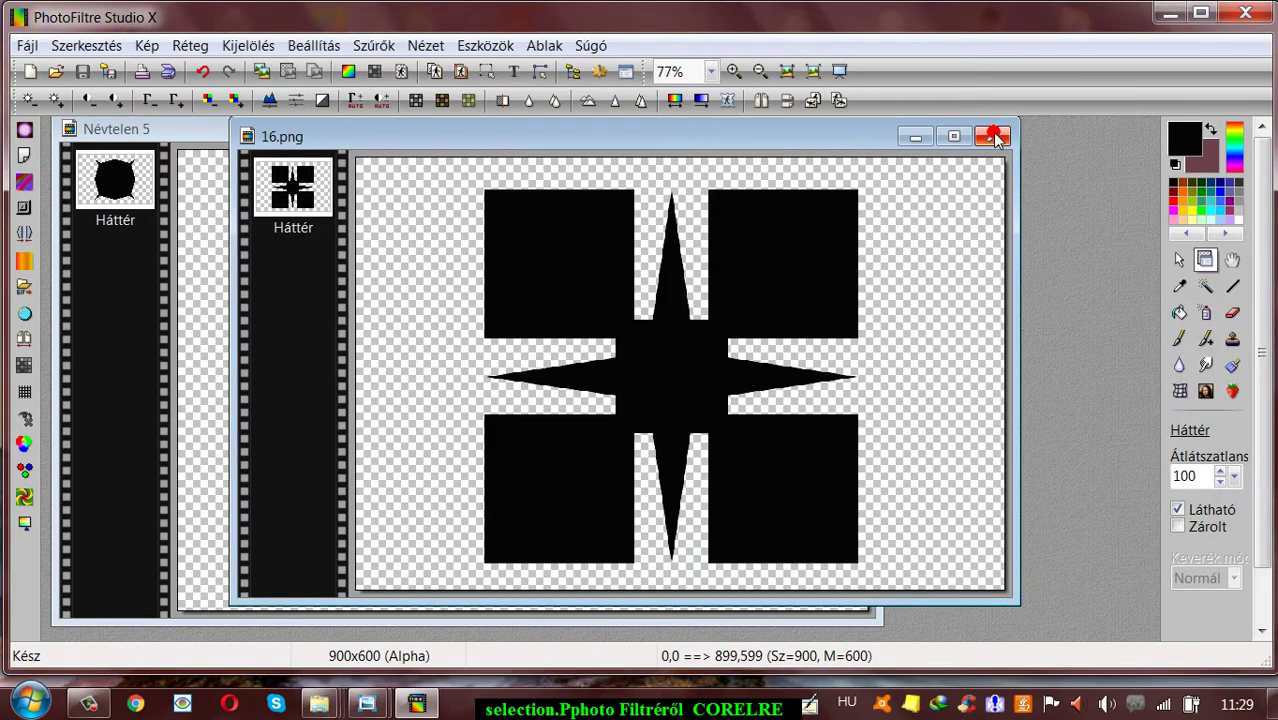
pyautogui.click(993, 136)
# Save the remaining image with the four-spiked polygon as PNG file 17 and close it
pyautogui.moveTo(499, 131); pyautogui.dragTo(588, 137)
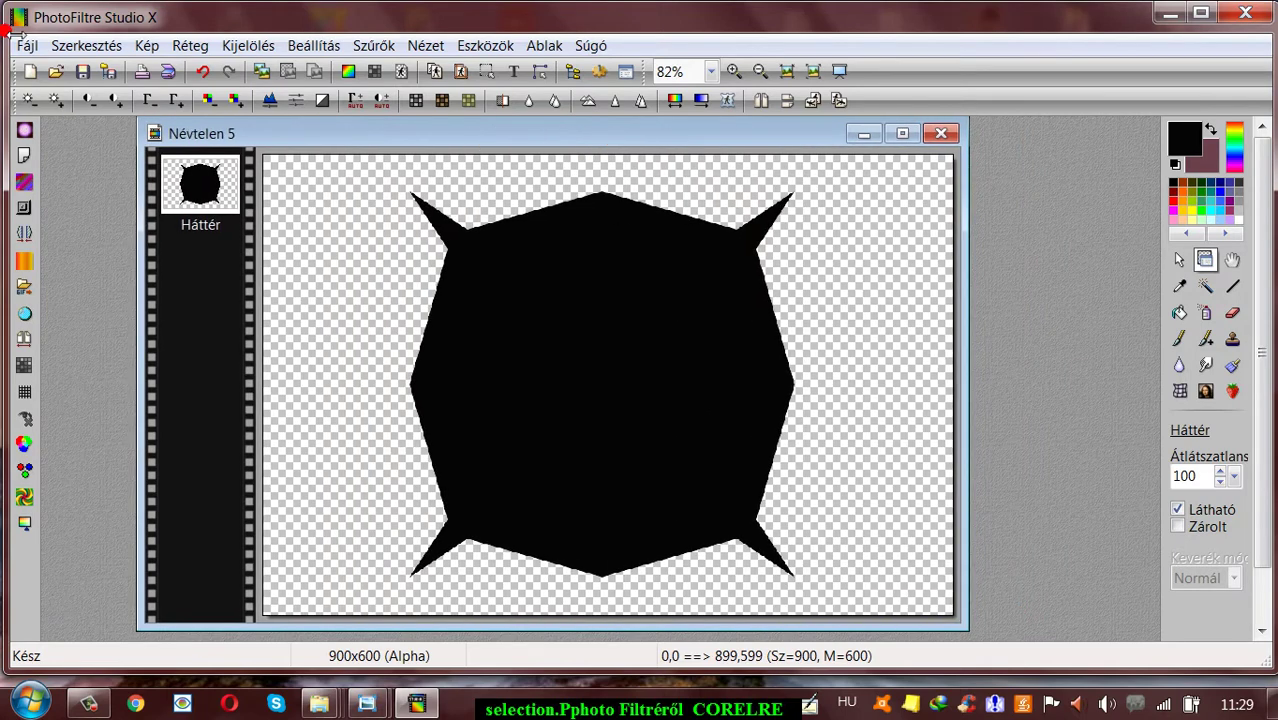
pyautogui.click(26, 45)
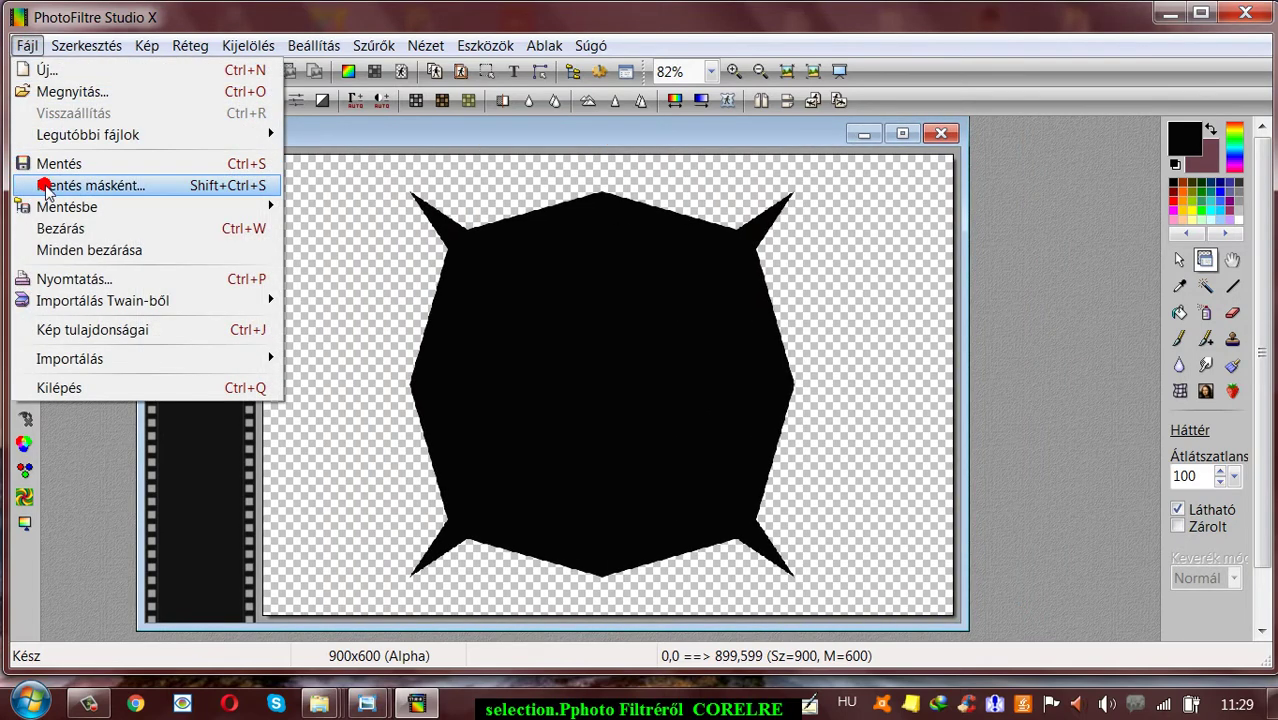
pyautogui.click(45, 185)
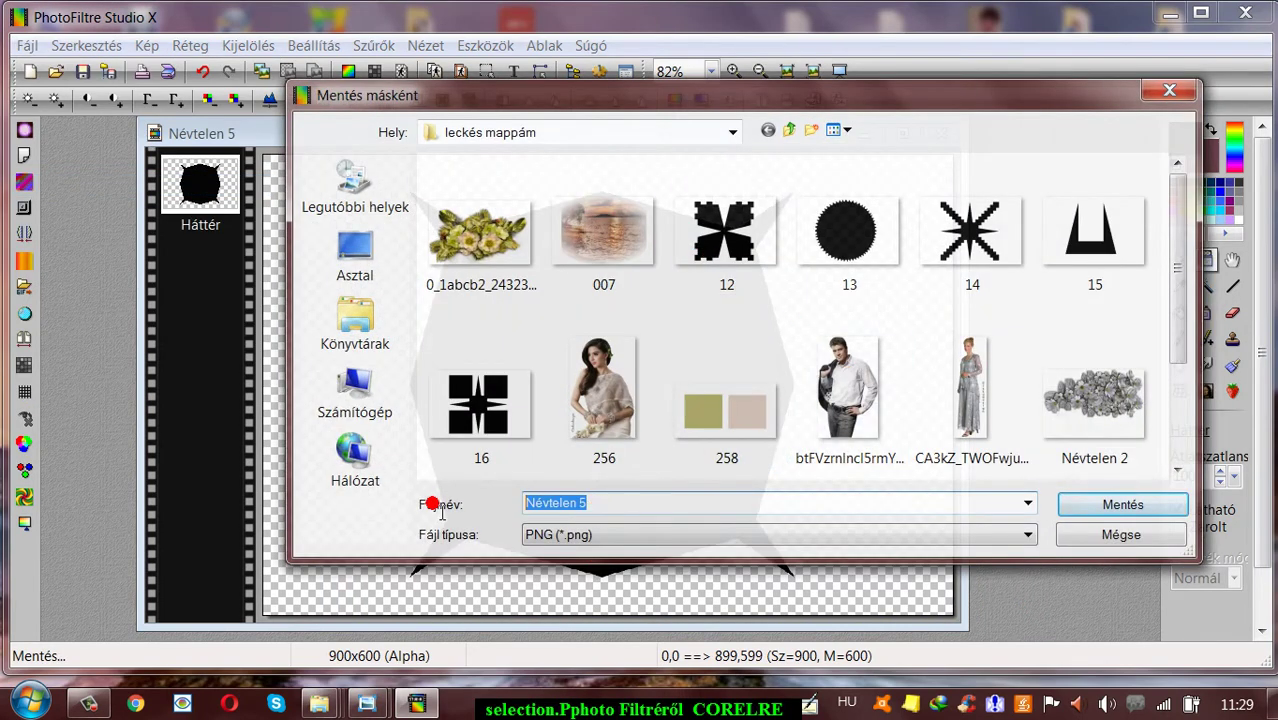
pyautogui.click(464, 432)
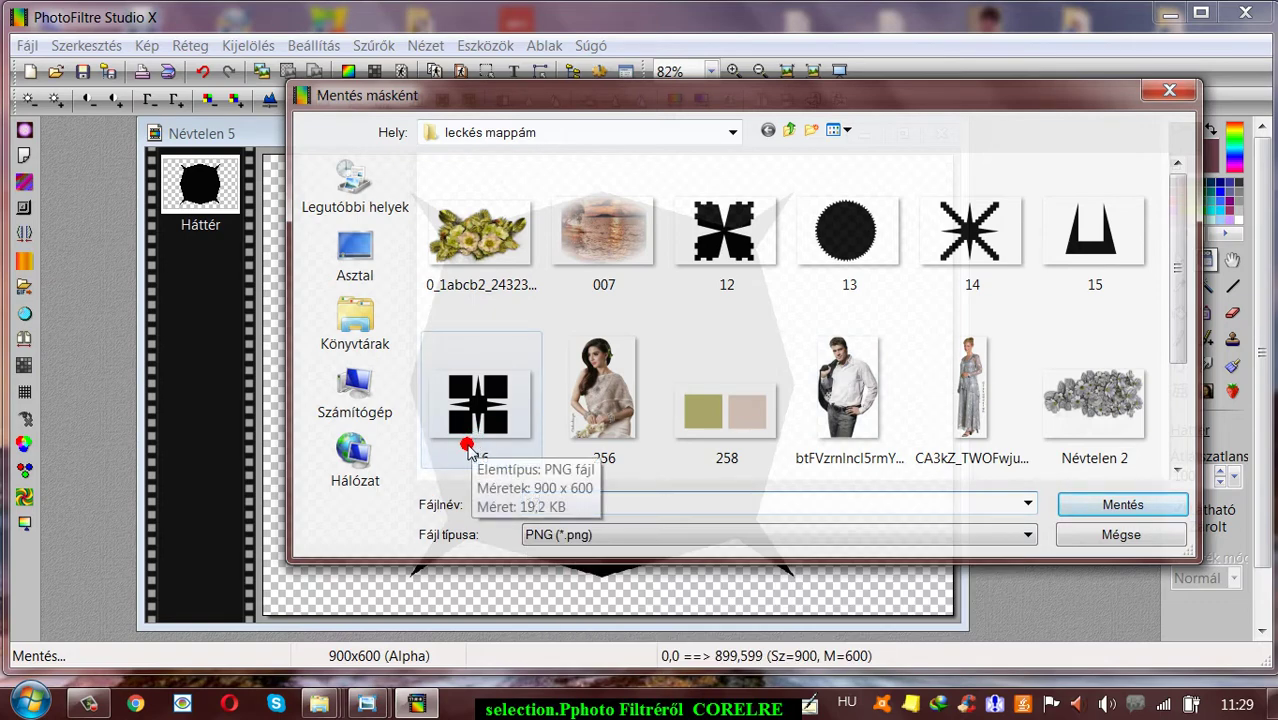
pyautogui.write('17')
pyautogui.click(1122, 505)
pyautogui.click(693, 391)
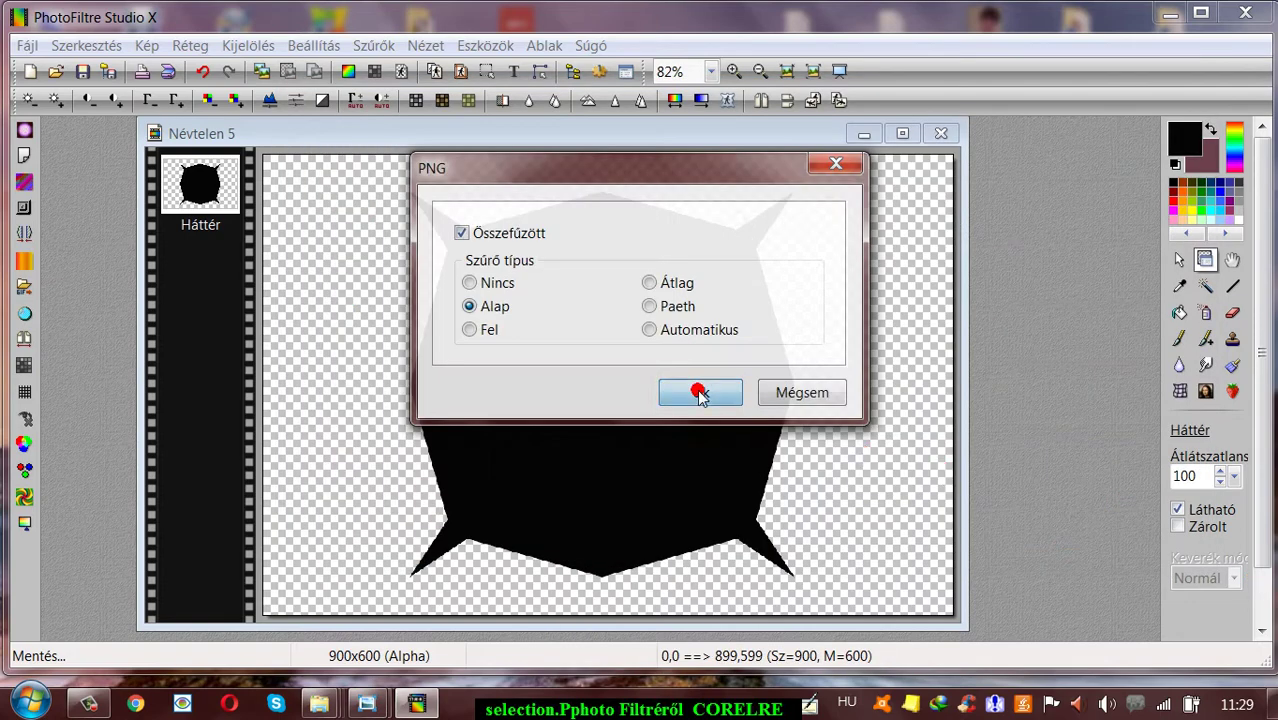
pyautogui.click(942, 134)
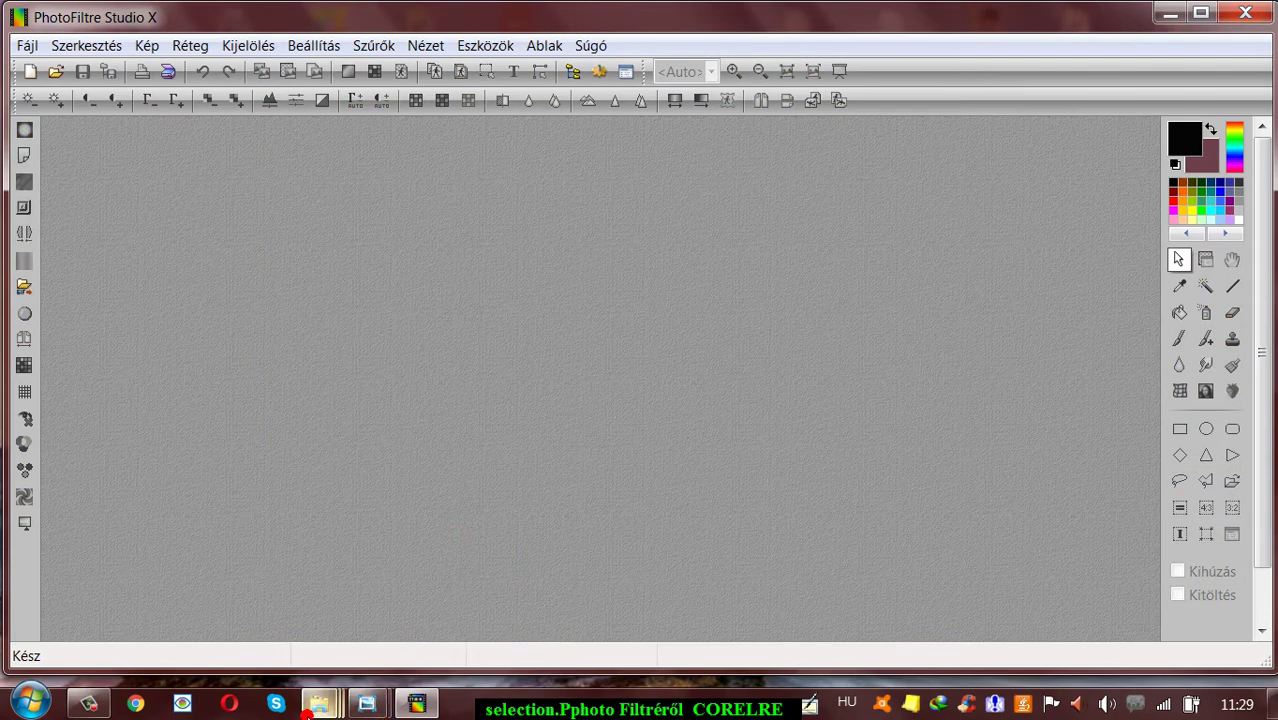
# Launch Corel PaintShop Pro from the desktop and dismiss its update notice
pyautogui.moveTo(308, 712)
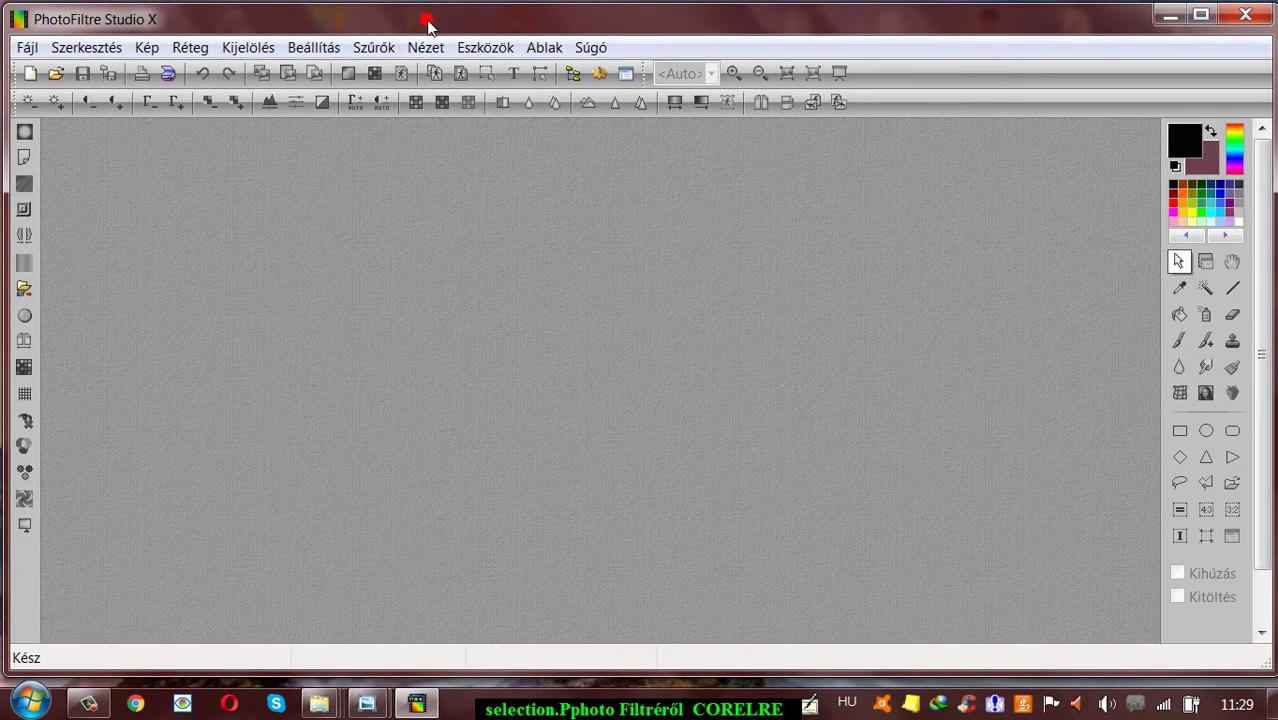
pyautogui.moveTo(425, 22); pyautogui.dragTo(871, 41)
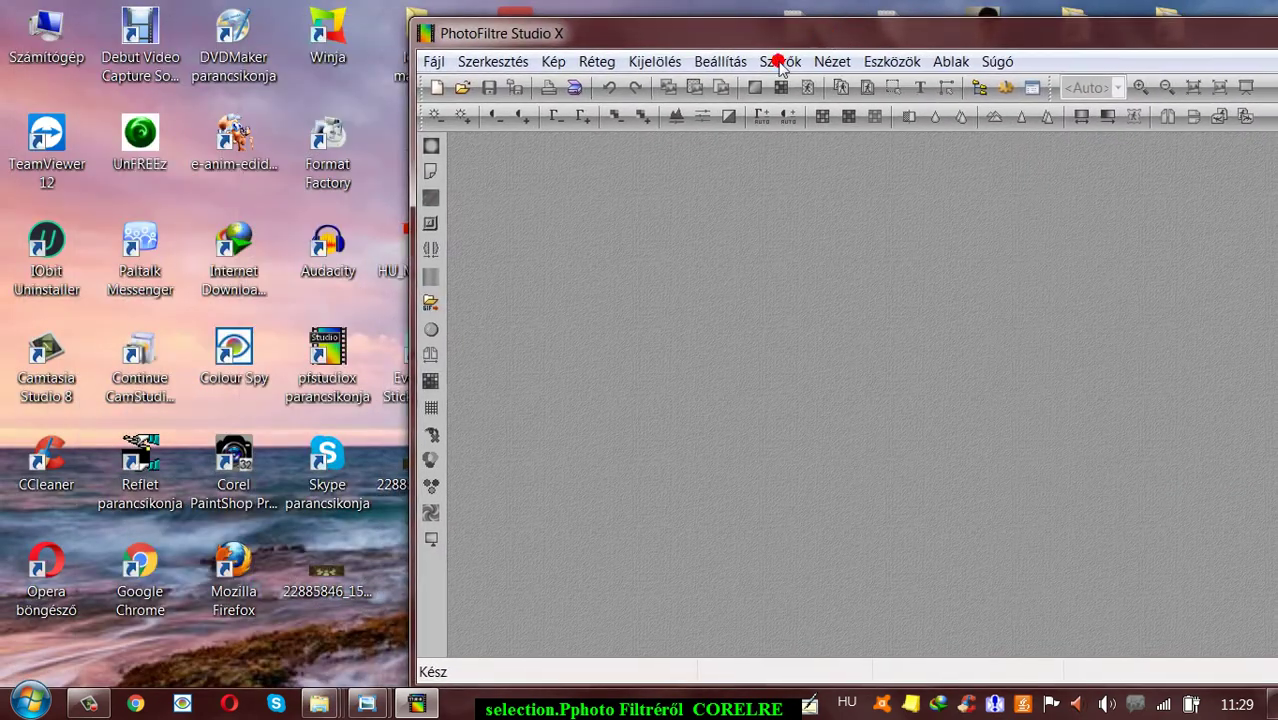
pyautogui.doubleClick(235, 480)
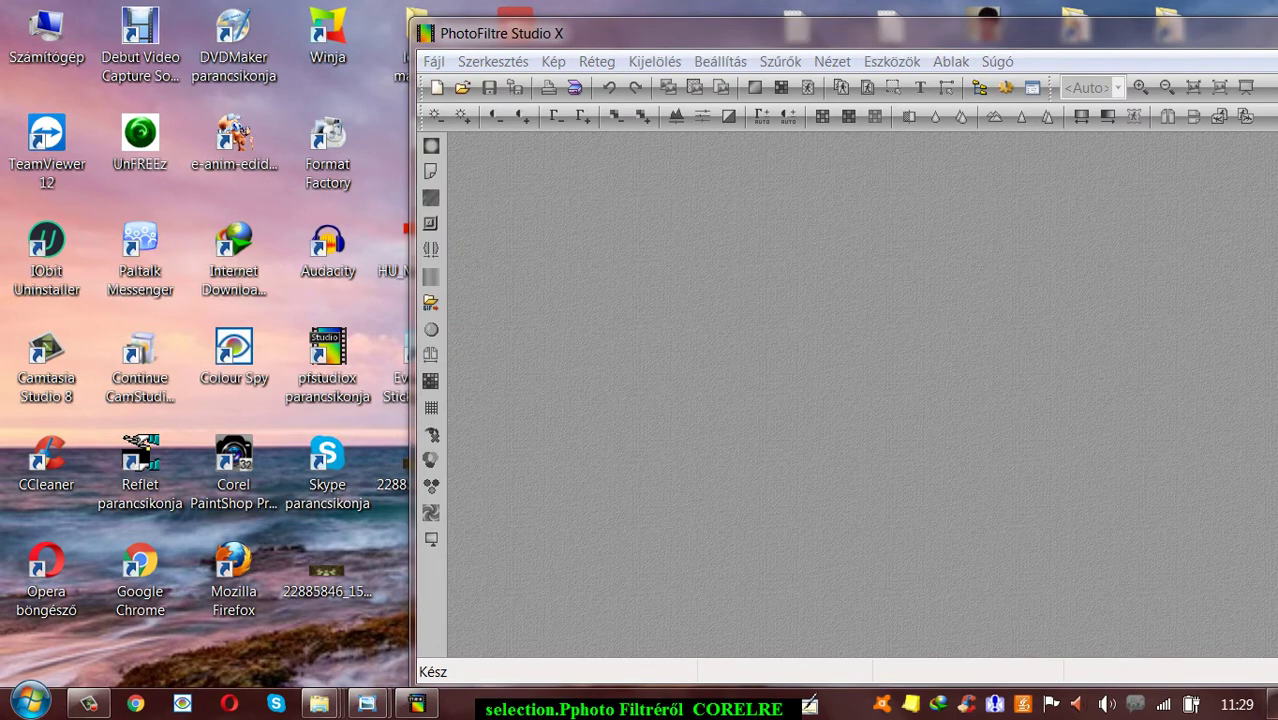
pyautogui.click(868, 6)
pyautogui.moveTo(888, 38); pyautogui.dragTo(518, 55)
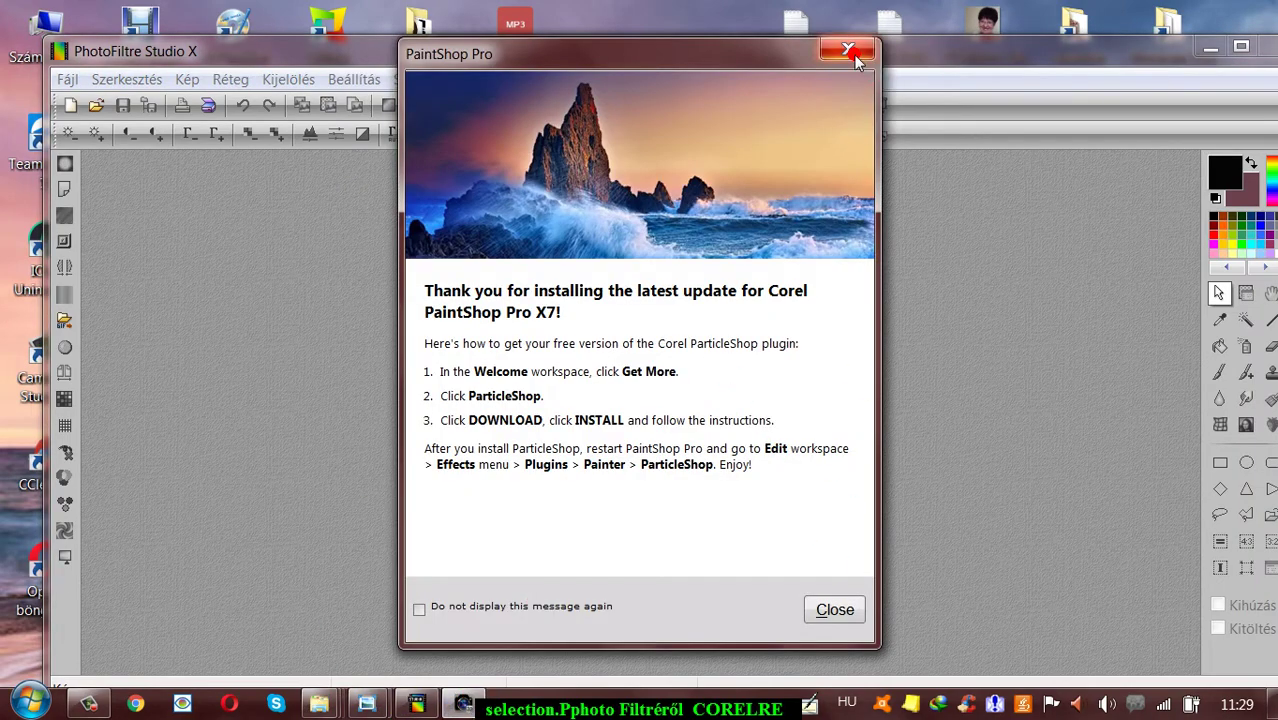
pyautogui.click(850, 52)
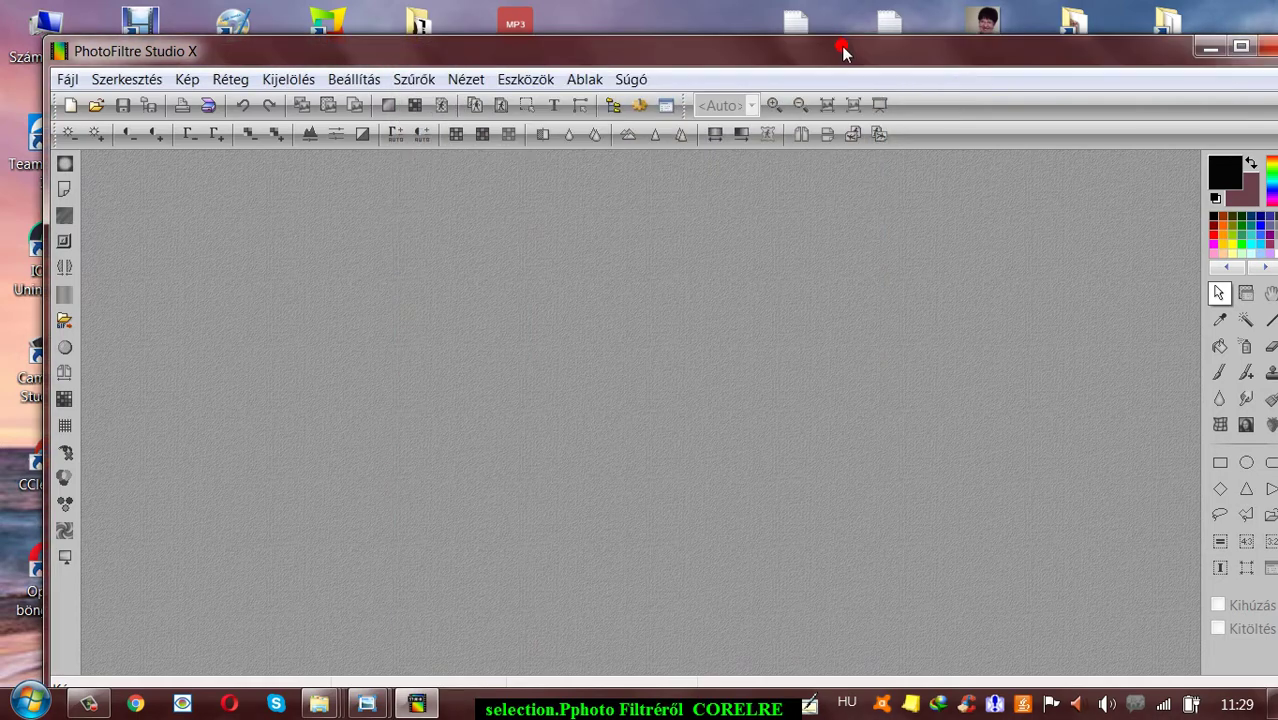
pyautogui.moveTo(847, 48); pyautogui.dragTo(825, 24)
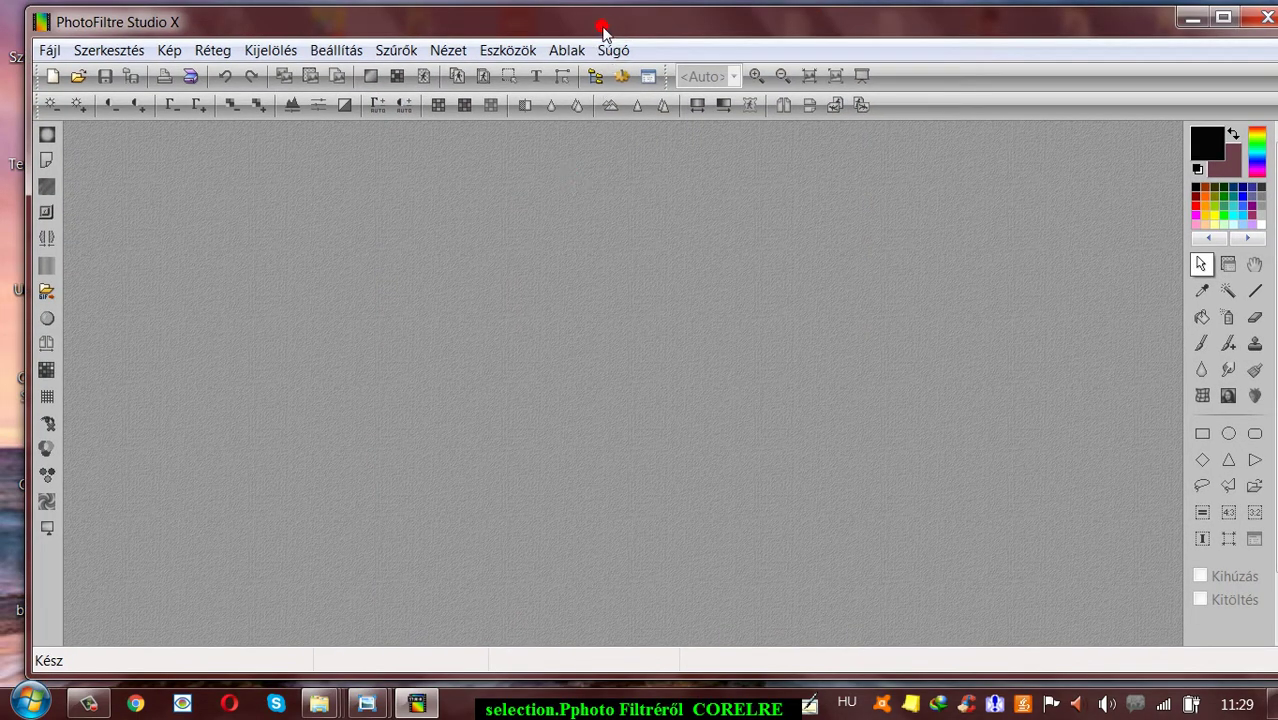
pyautogui.moveTo(563, 28); pyautogui.dragTo(533, 26)
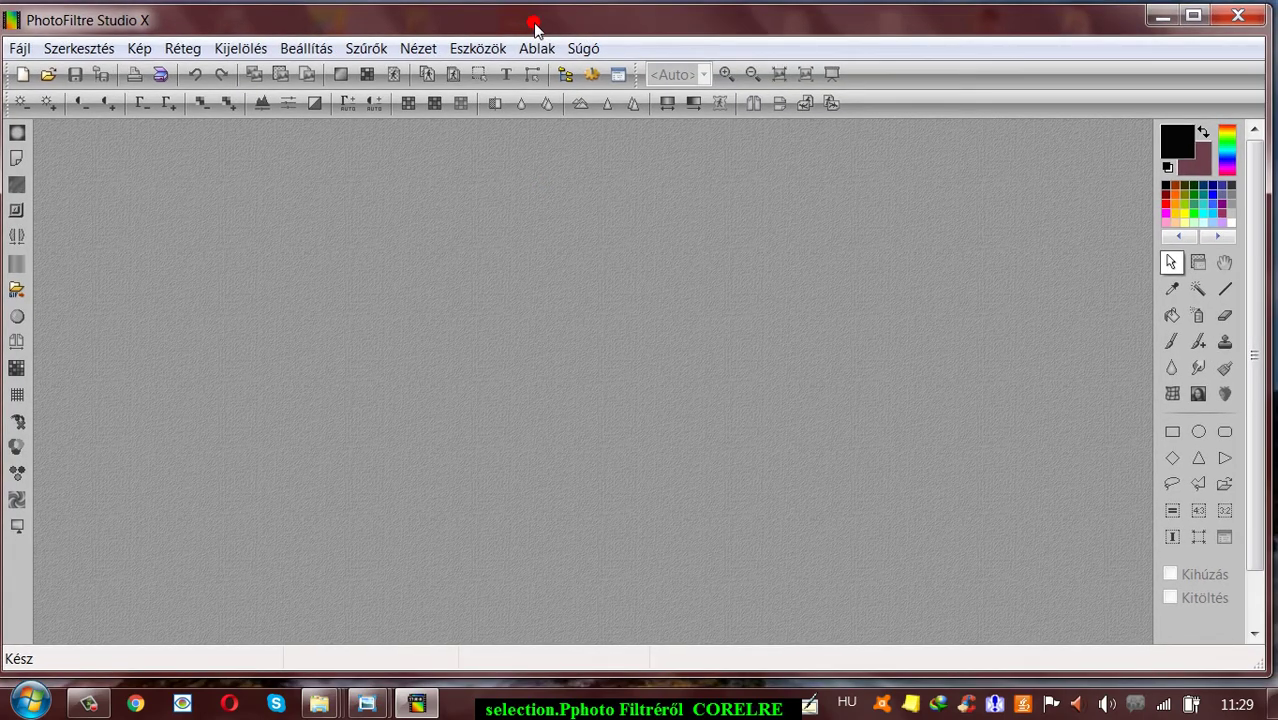
pyautogui.moveTo(533, 26); pyautogui.dragTo(513, 3)
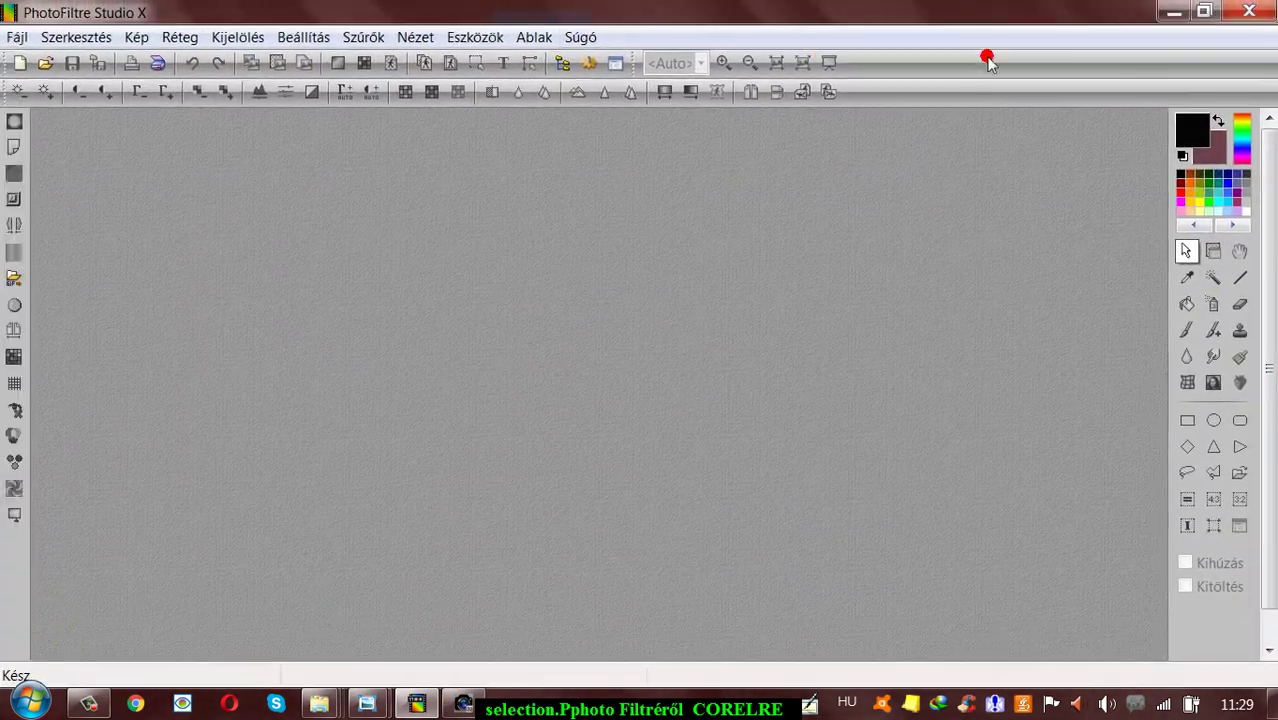
# Switch to Corel PaintShop Pro X7 and create a transparent 900 x 600 pixel image with a raster background
pyautogui.click(1172, 12)
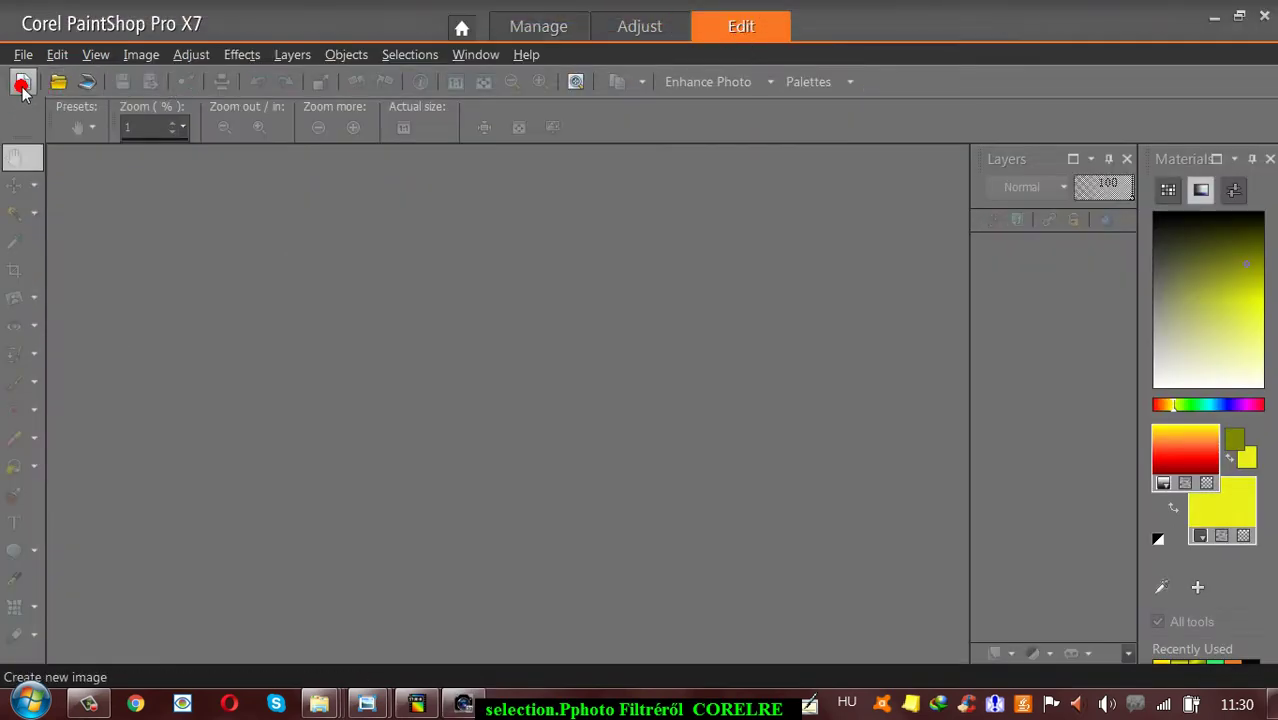
pyautogui.click(22, 81)
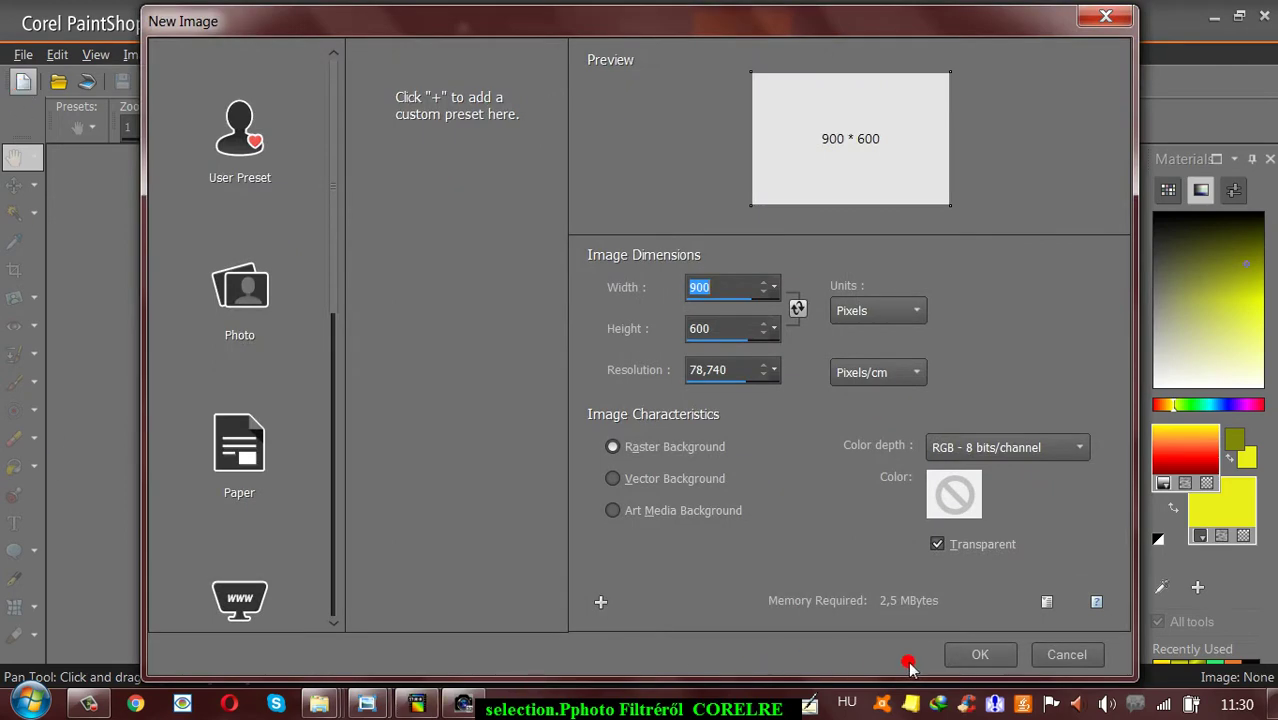
pyautogui.click(978, 654)
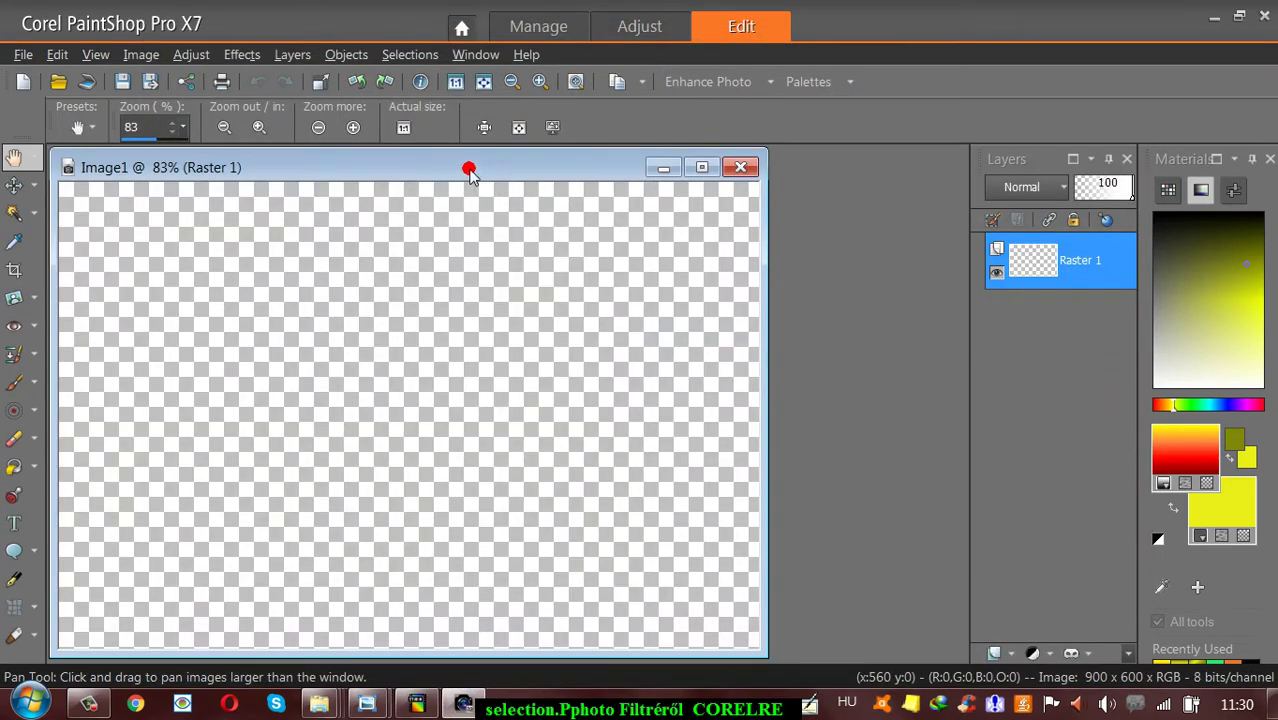
# Open image 16 from the leckés mappám folder and arrange its window over the blank image
pyautogui.moveTo(470, 172); pyautogui.dragTo(601, 167)
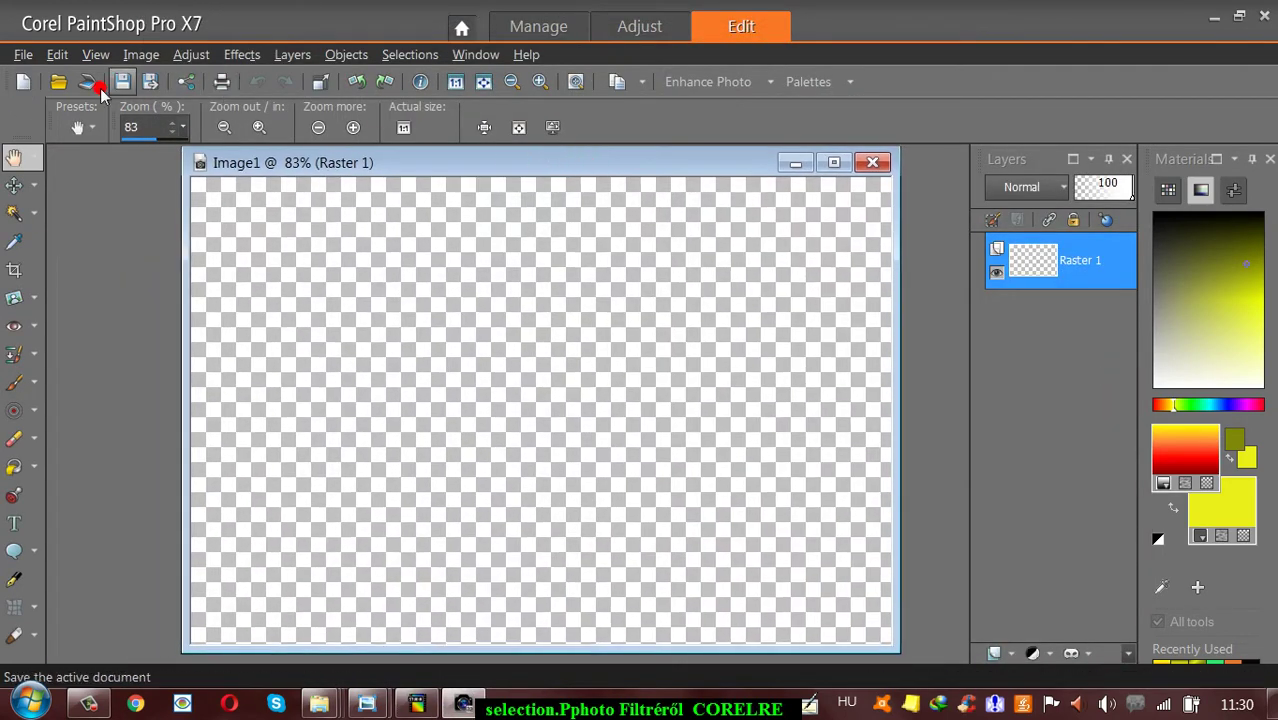
pyautogui.click(57, 84)
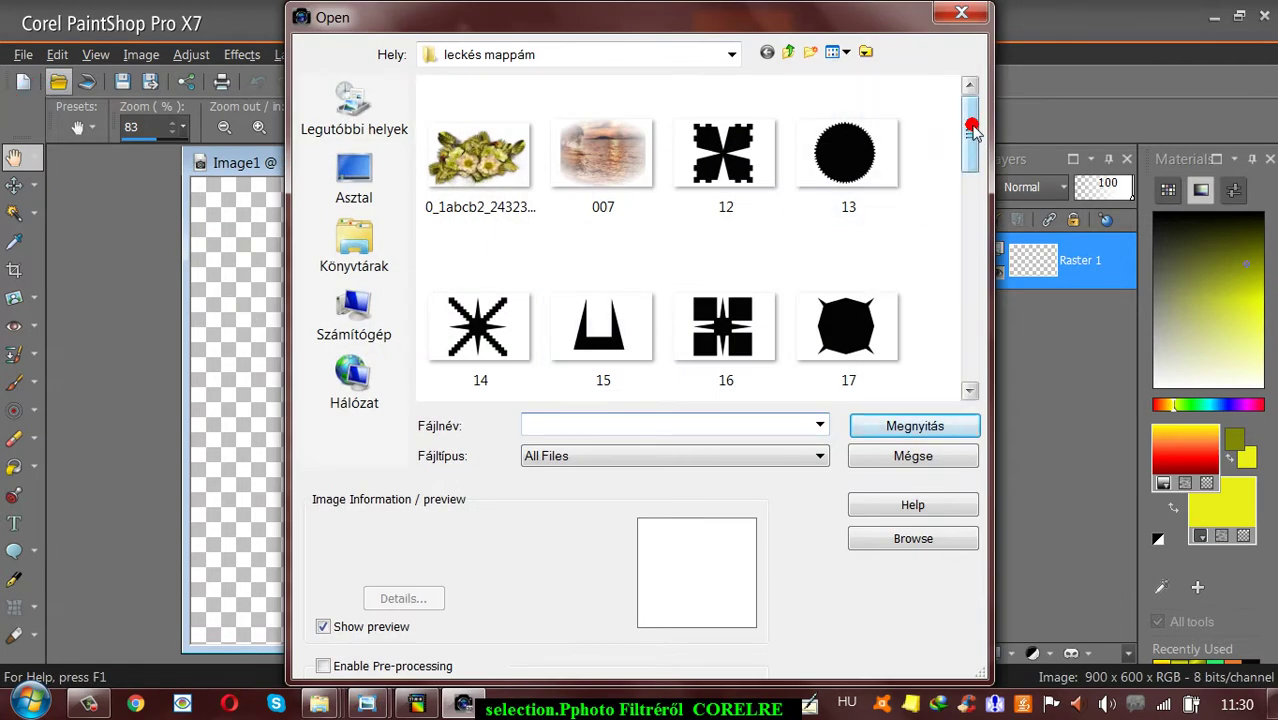
pyautogui.moveTo(971, 127); pyautogui.dragTo(907, 151)
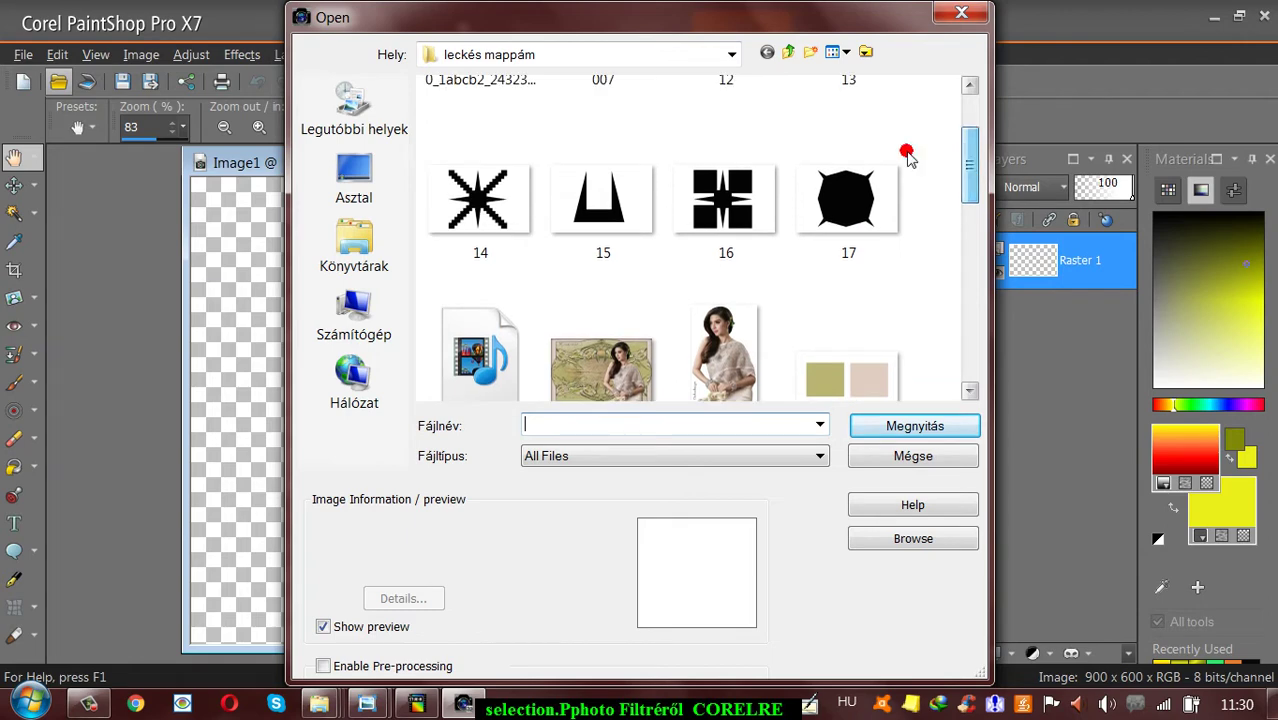
pyautogui.click(726, 200)
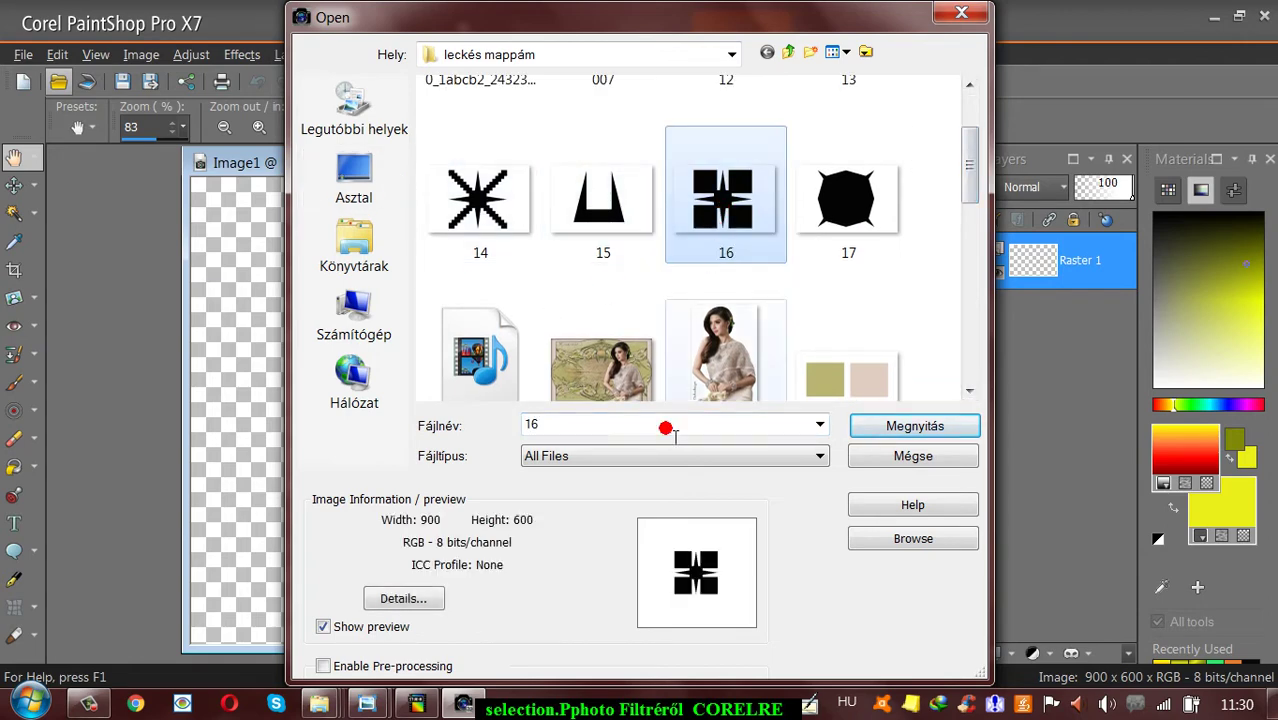
pyautogui.click(940, 425)
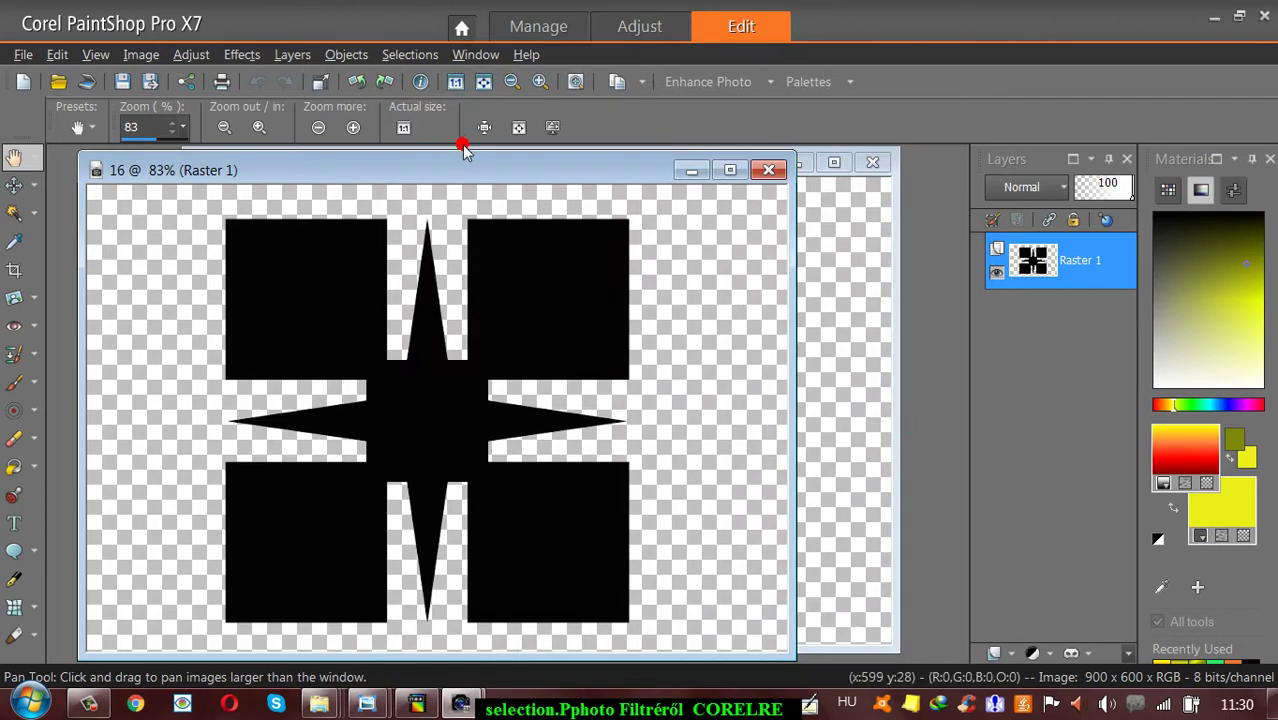
pyautogui.moveTo(474, 167); pyautogui.dragTo(440, 156)
# Select the black star and squares shape with the Magic Wand at tolerance 20 in Replace mode
pyautogui.click(27, 207)
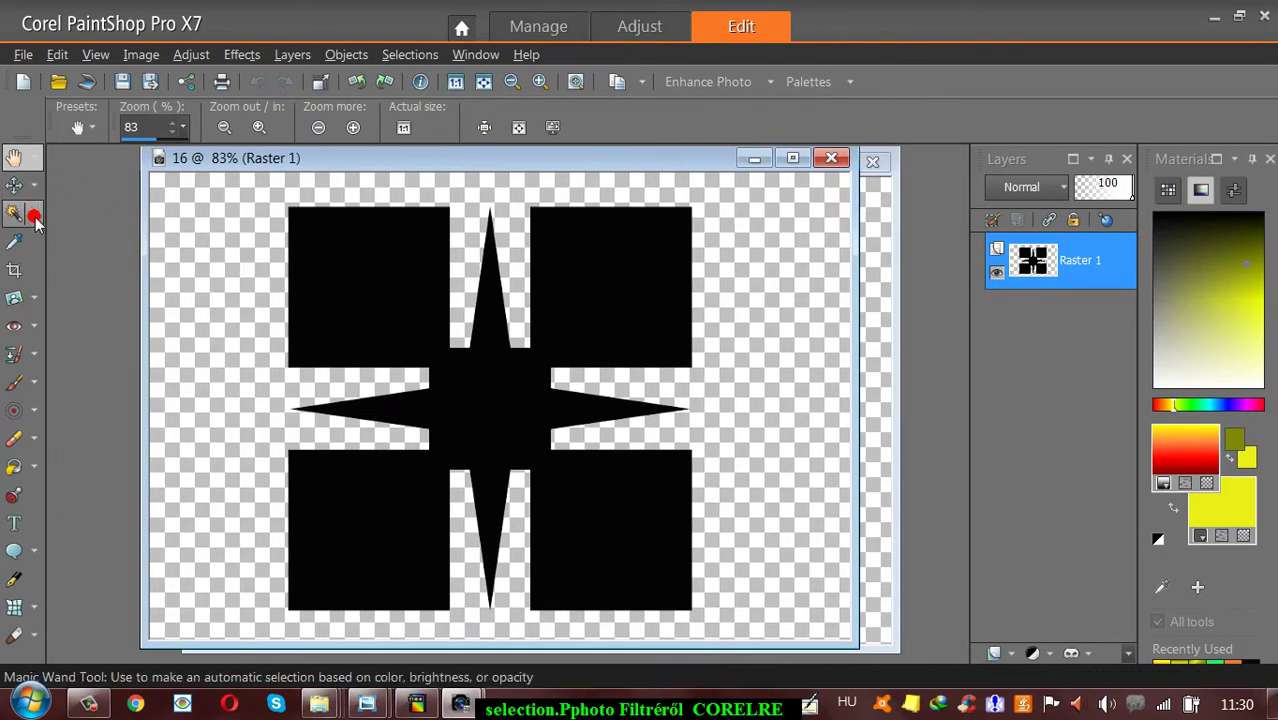
pyautogui.click(33, 214)
pyautogui.click(385, 298)
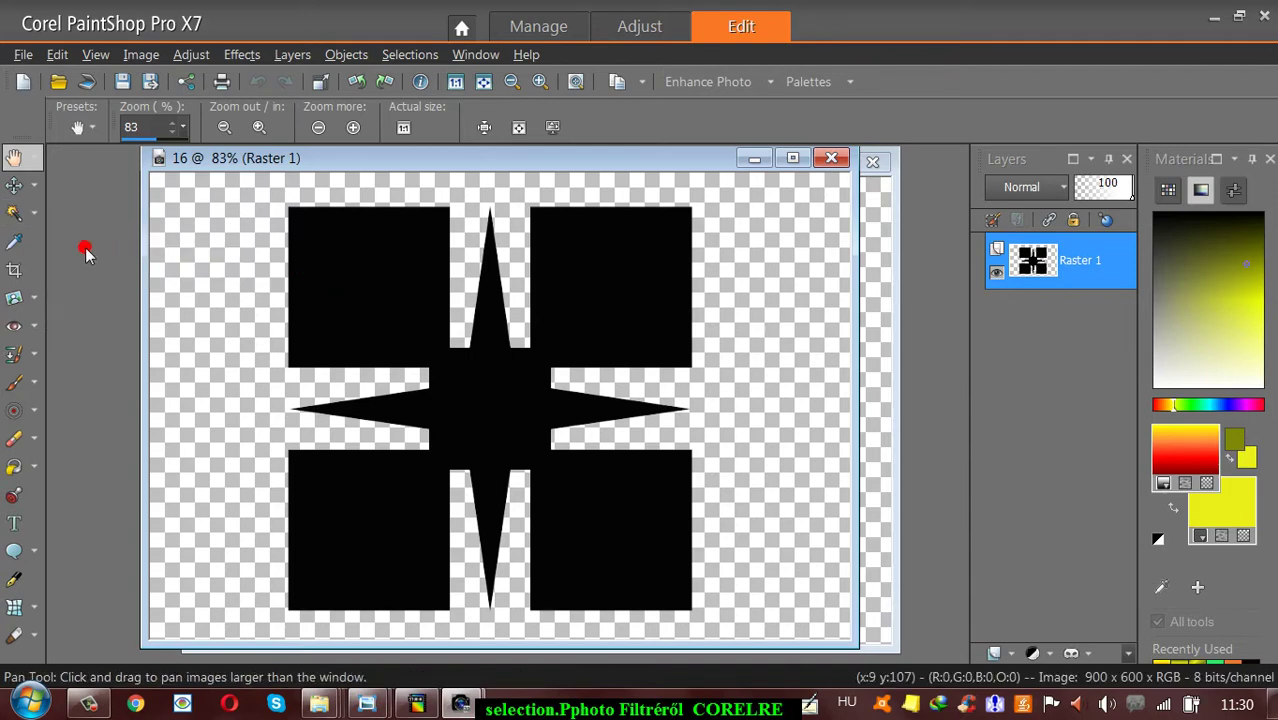
pyautogui.click(34, 213)
pyautogui.click(75, 266)
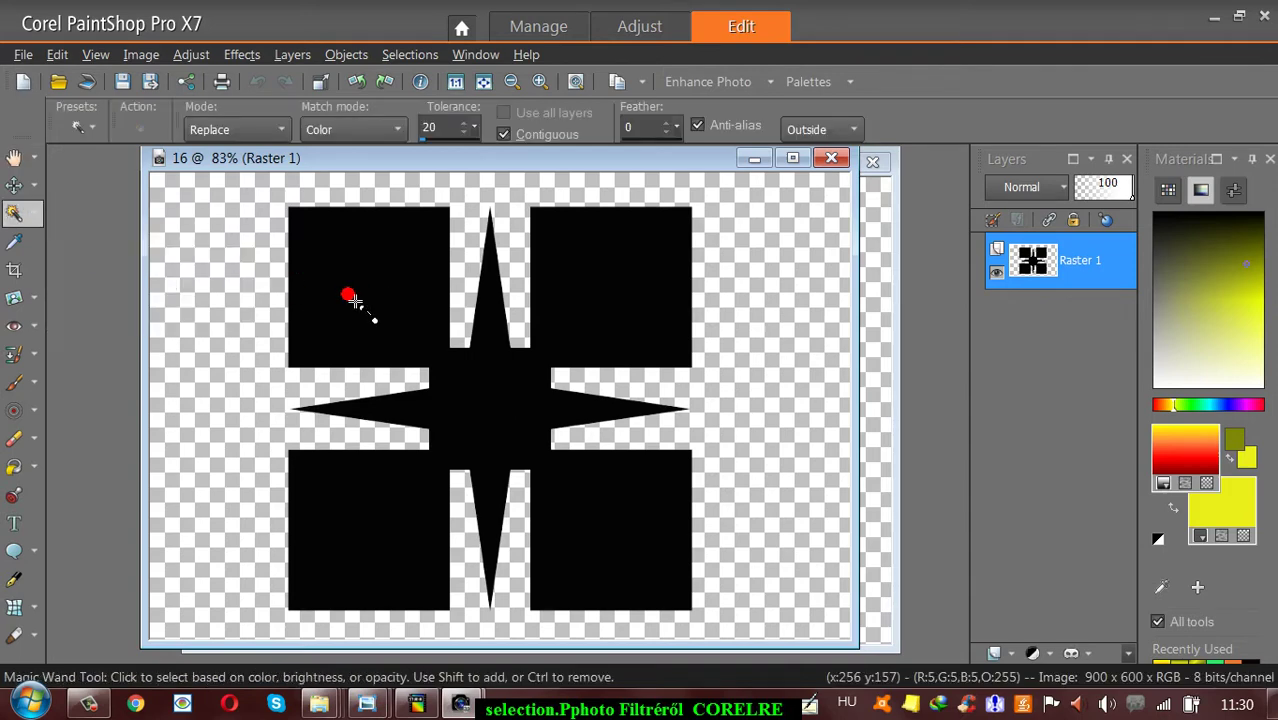
pyautogui.click(350, 298)
pyautogui.click(242, 268)
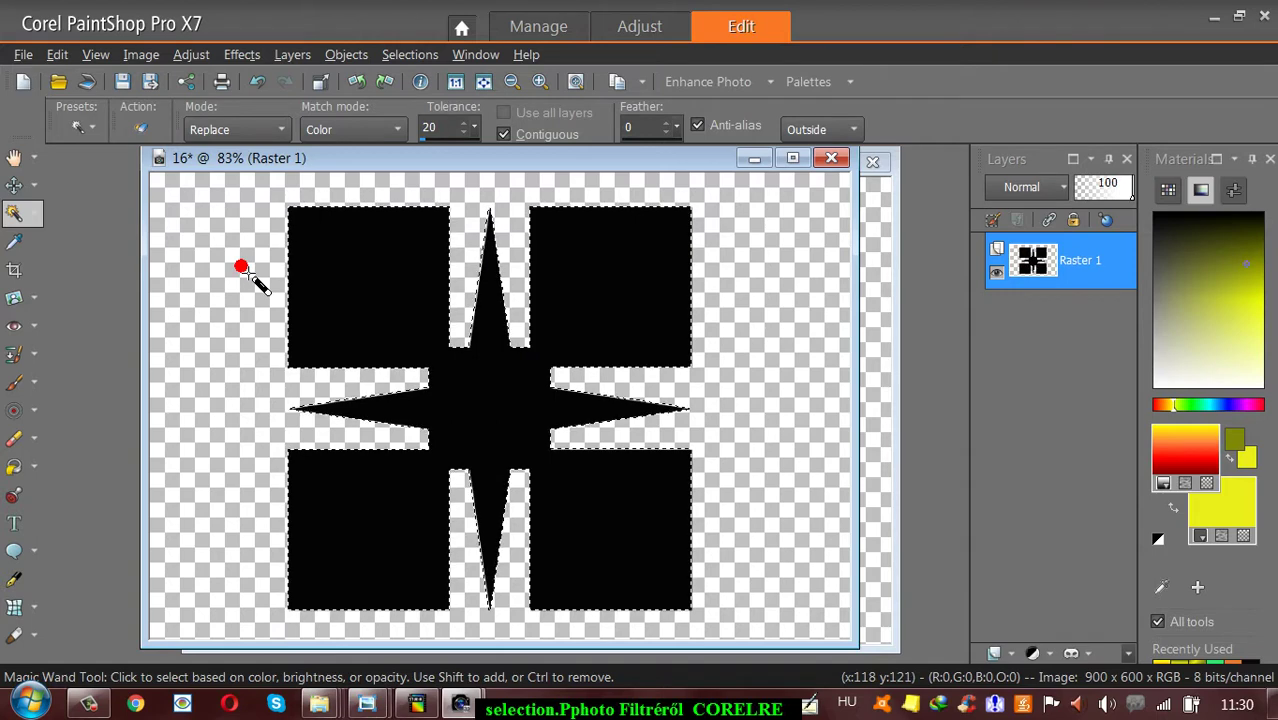
# Cut the selected star and squares shape out of image 16, keeping its selection outline active
pyautogui.click(56, 53)
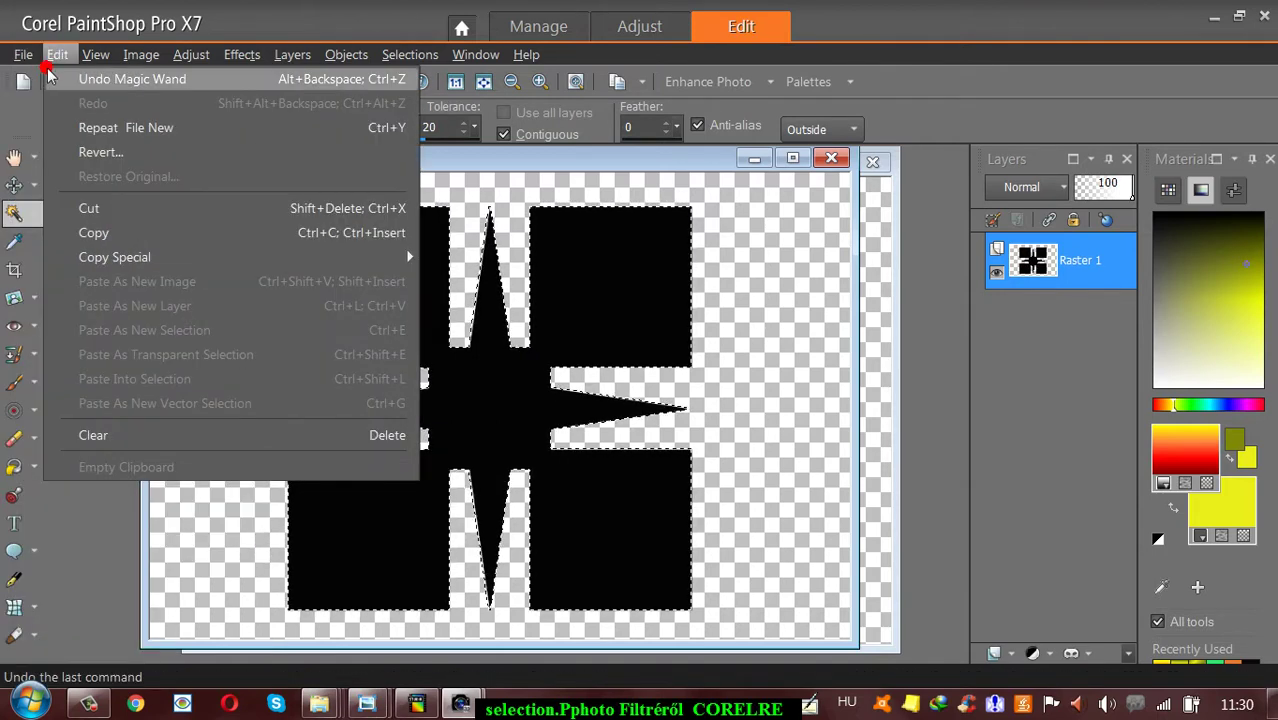
pyautogui.click(55, 53)
pyautogui.click(55, 53)
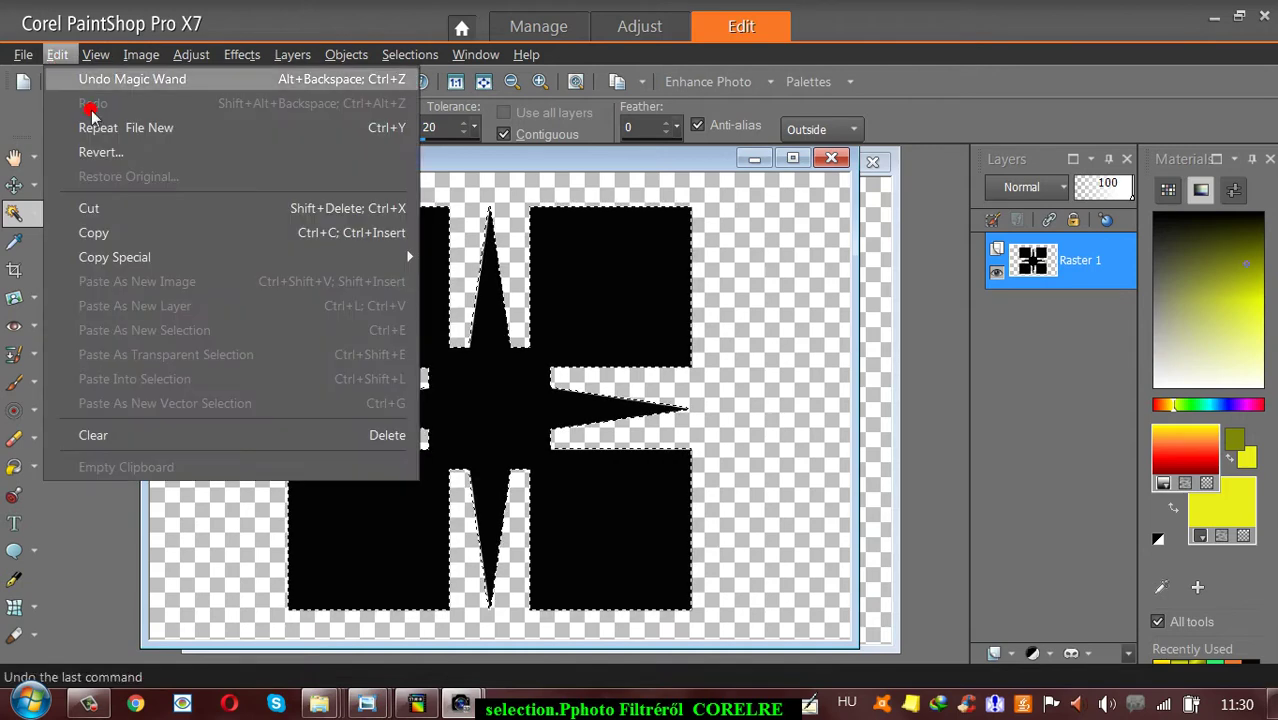
pyautogui.click(89, 208)
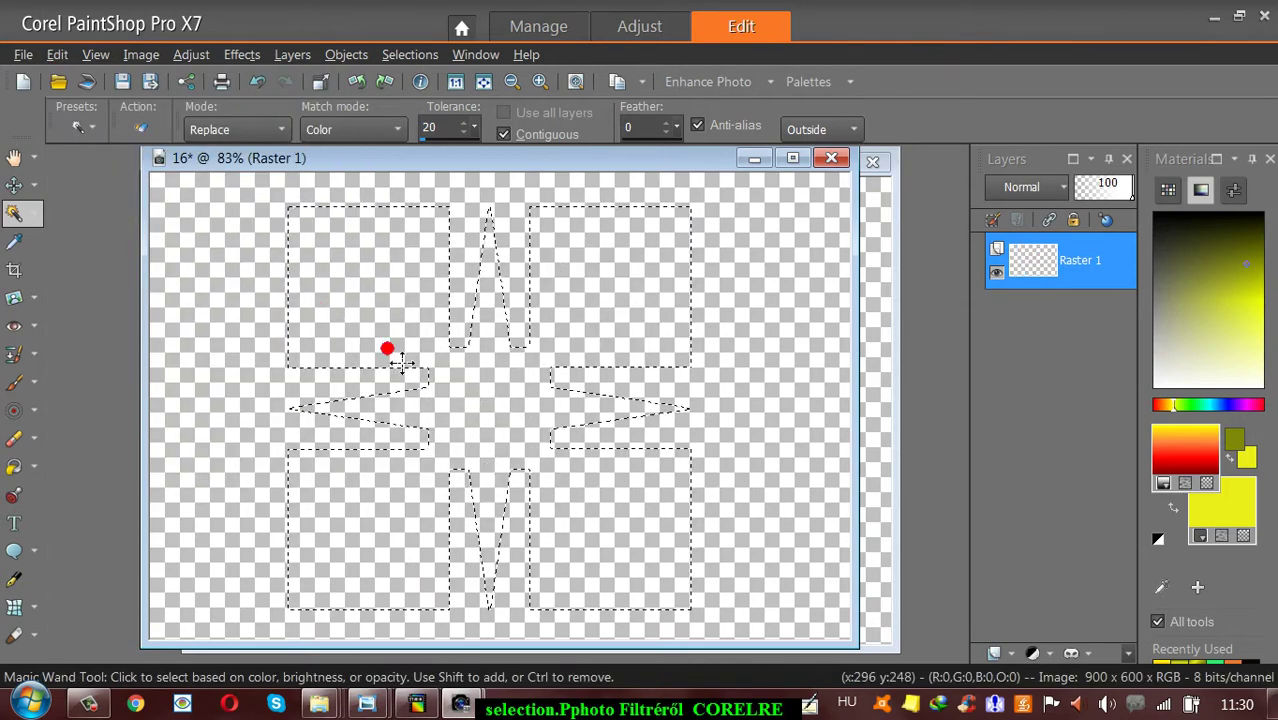
# Save the star and squares selection to disk as 1516 and close image 16 without saving changes
pyautogui.click(407, 58)
pyautogui.click(459, 287)
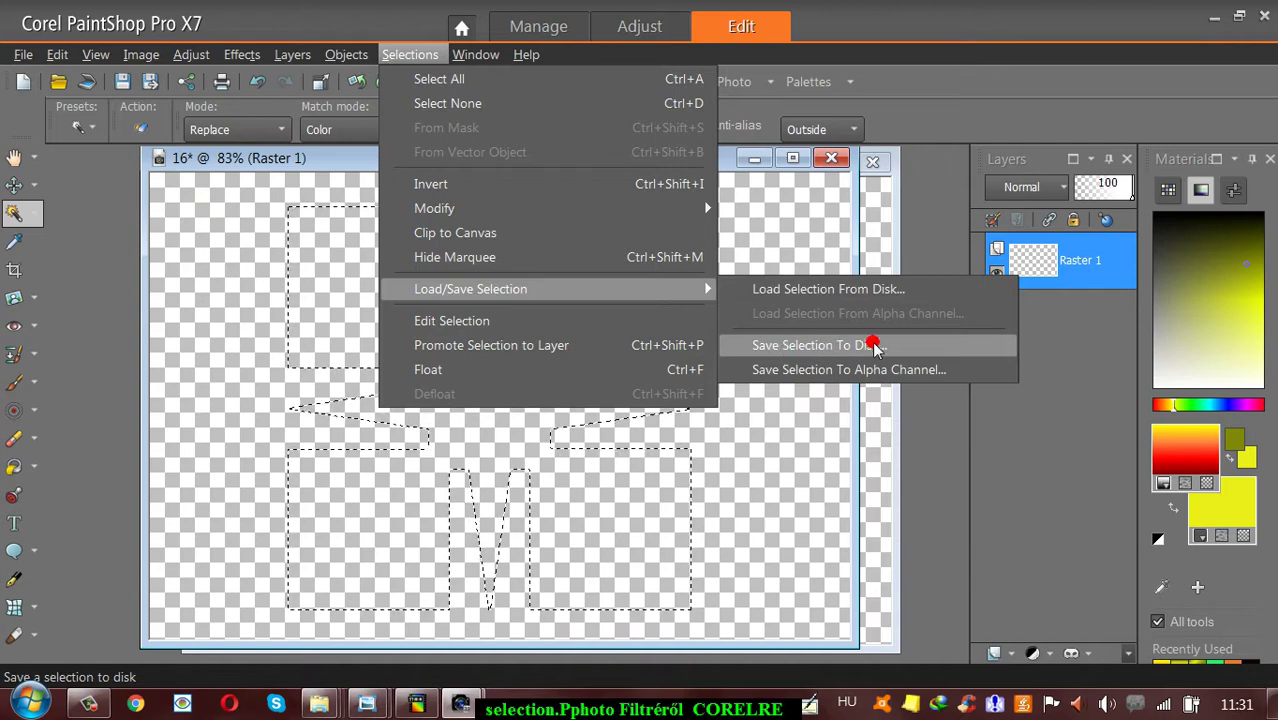
pyautogui.click(836, 347)
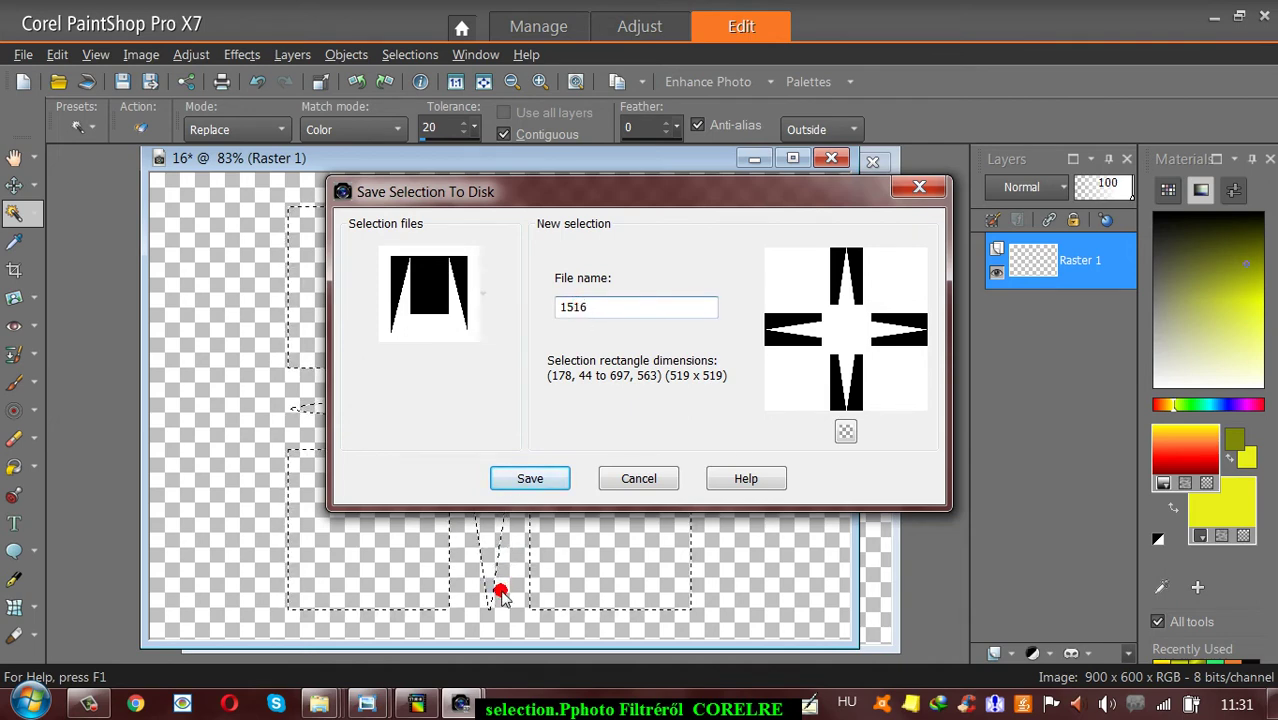
pyautogui.click(530, 476)
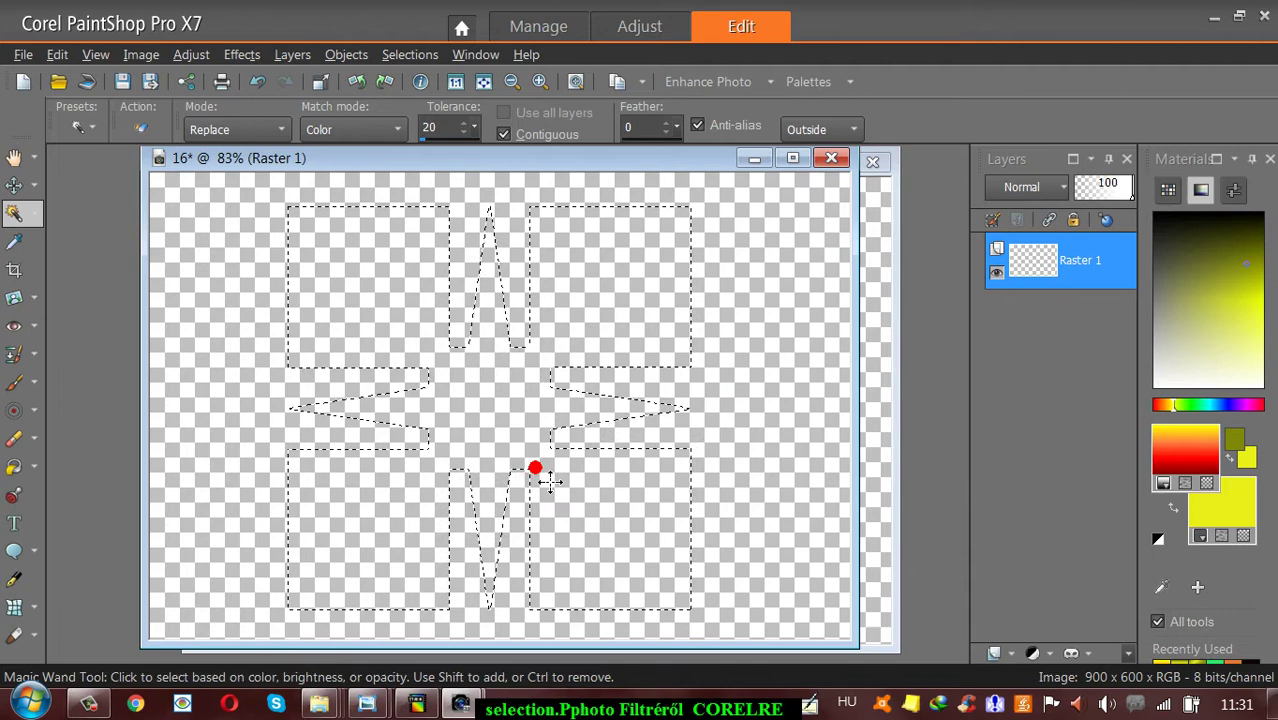
pyautogui.click(831, 158)
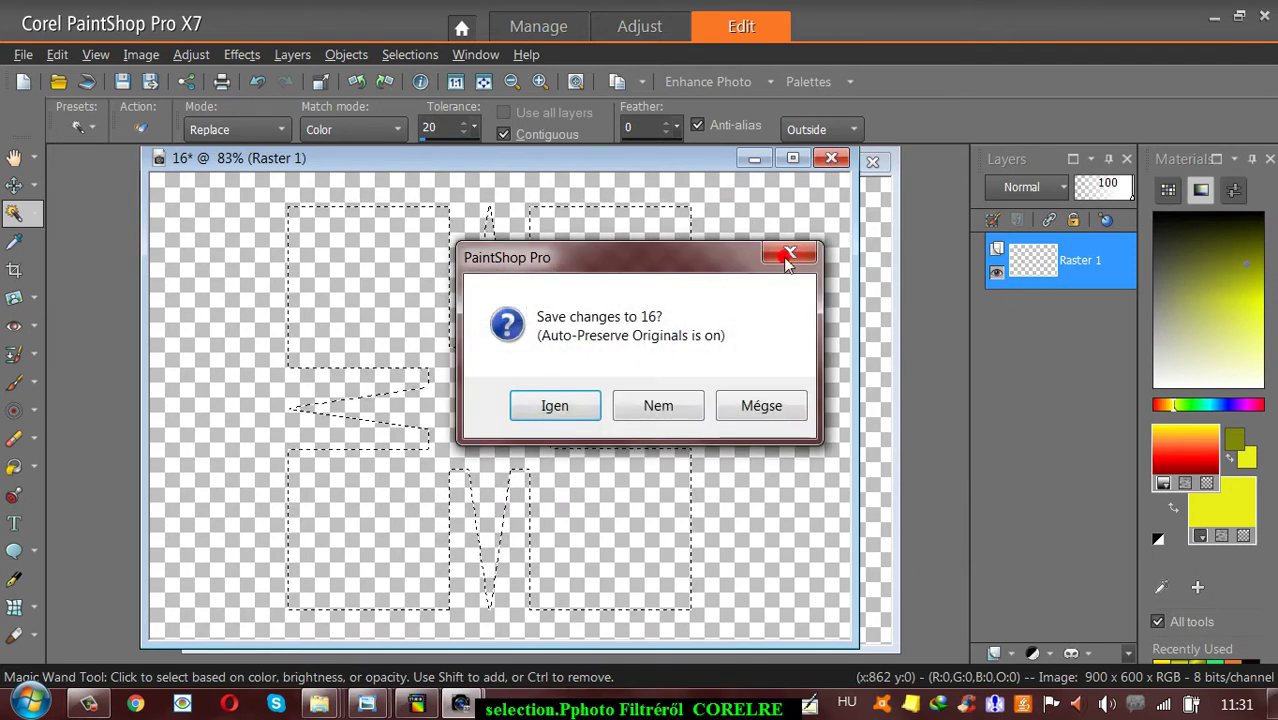
pyautogui.click(645, 406)
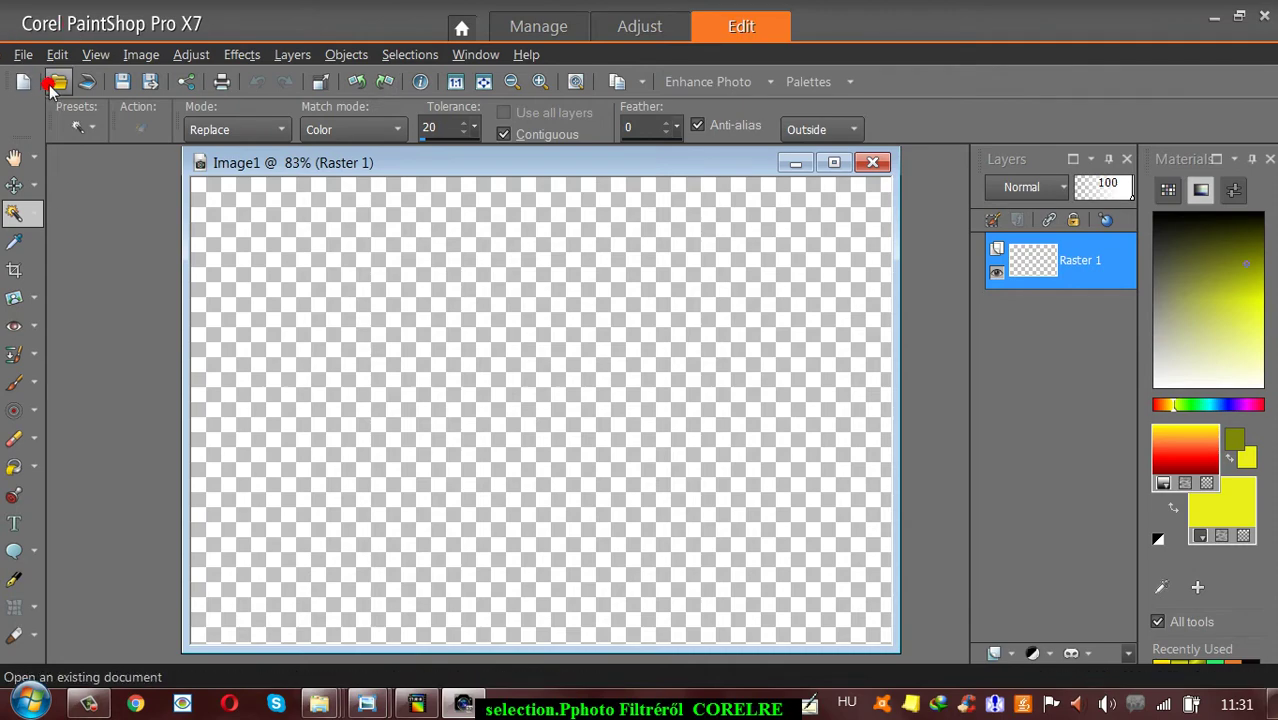
# Open image 17 from the leckés mappám folder and arrange its window over the blank image
pyautogui.click(57, 84)
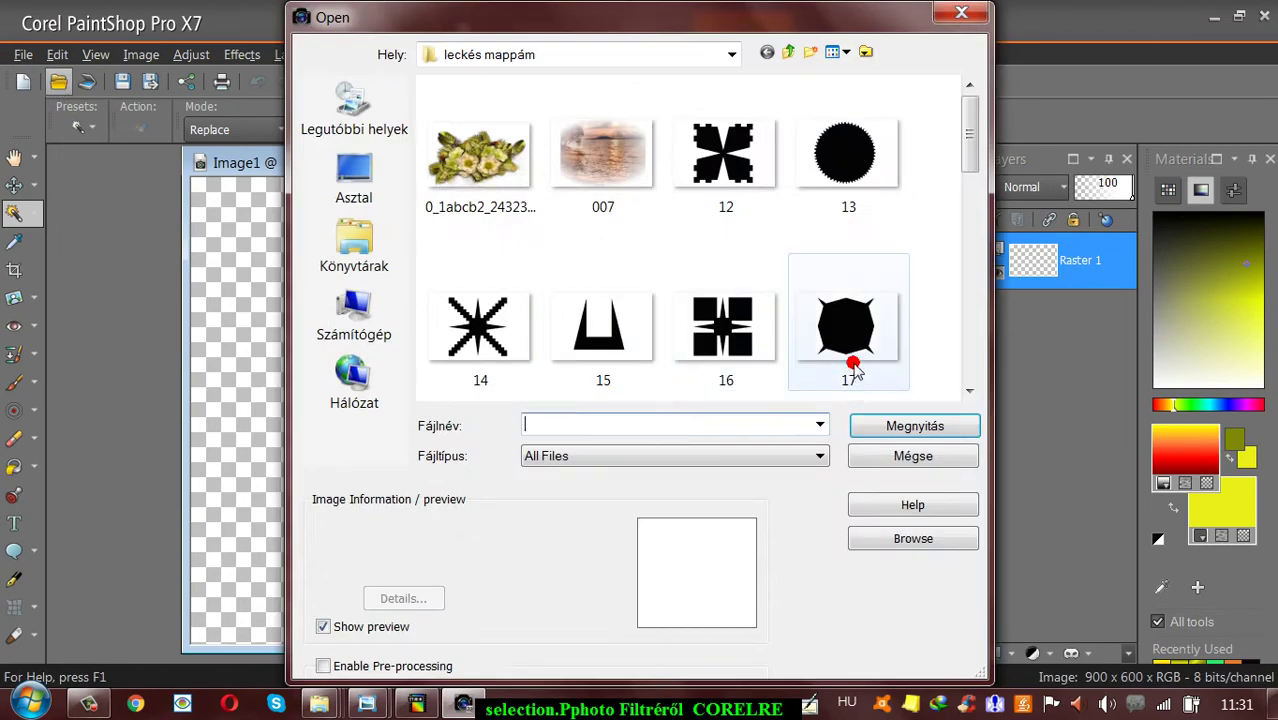
pyautogui.click(850, 366)
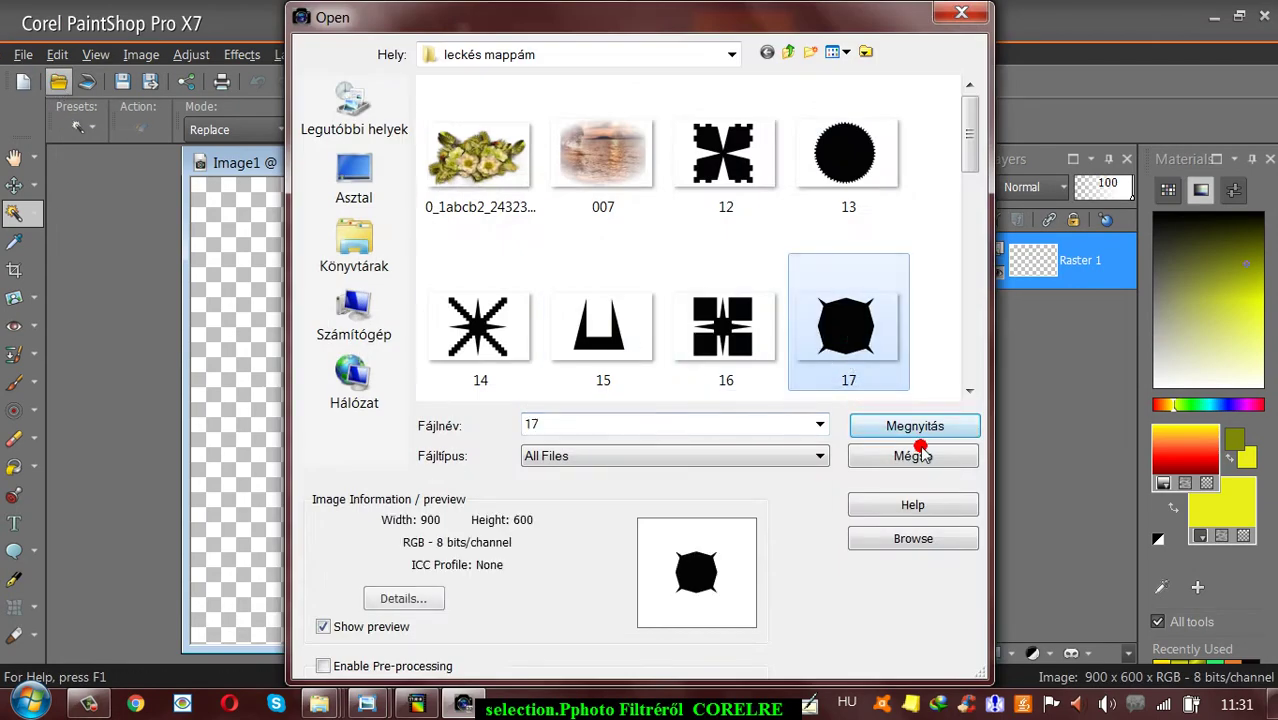
pyautogui.click(916, 430)
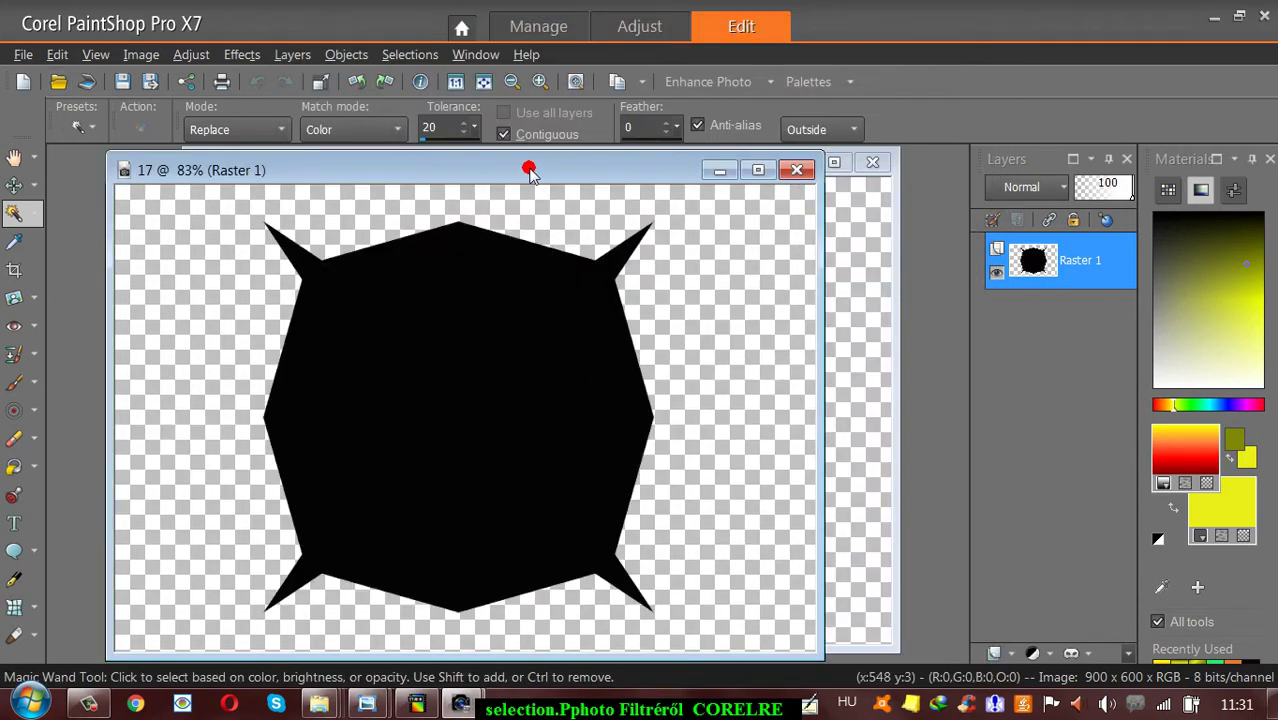
pyautogui.moveTo(529, 170); pyautogui.dragTo(582, 176)
pyautogui.click(19, 216)
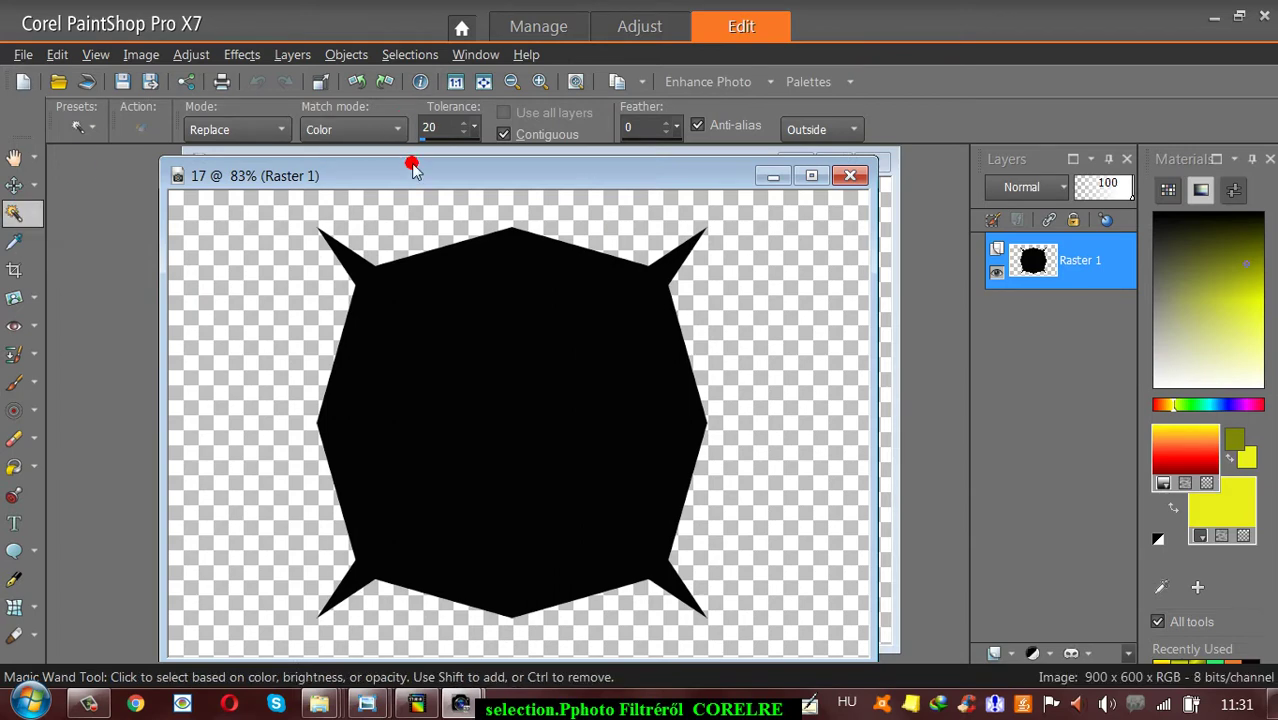
pyautogui.moveTo(396, 172); pyautogui.dragTo(391, 167)
# Select all of image 17, then float and defloat the selection so it follows the black spiked polygon
pyautogui.click(491, 386)
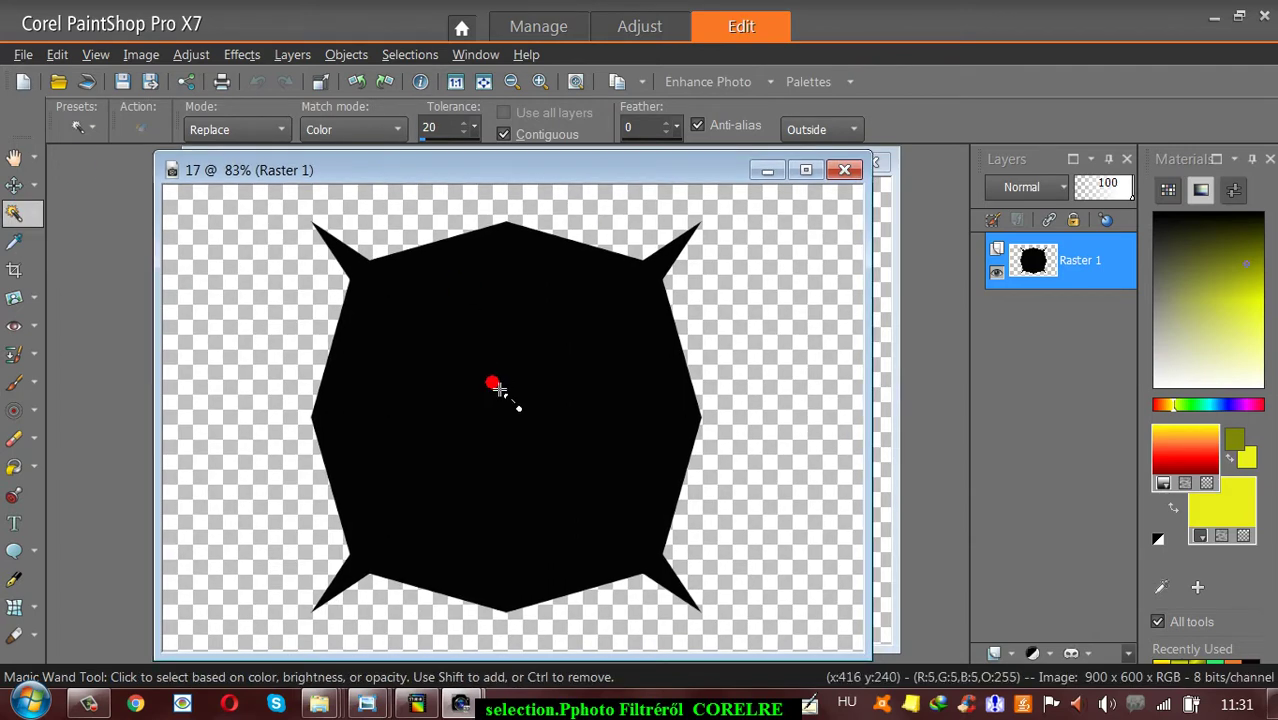
pyautogui.click(400, 56)
pyautogui.click(420, 79)
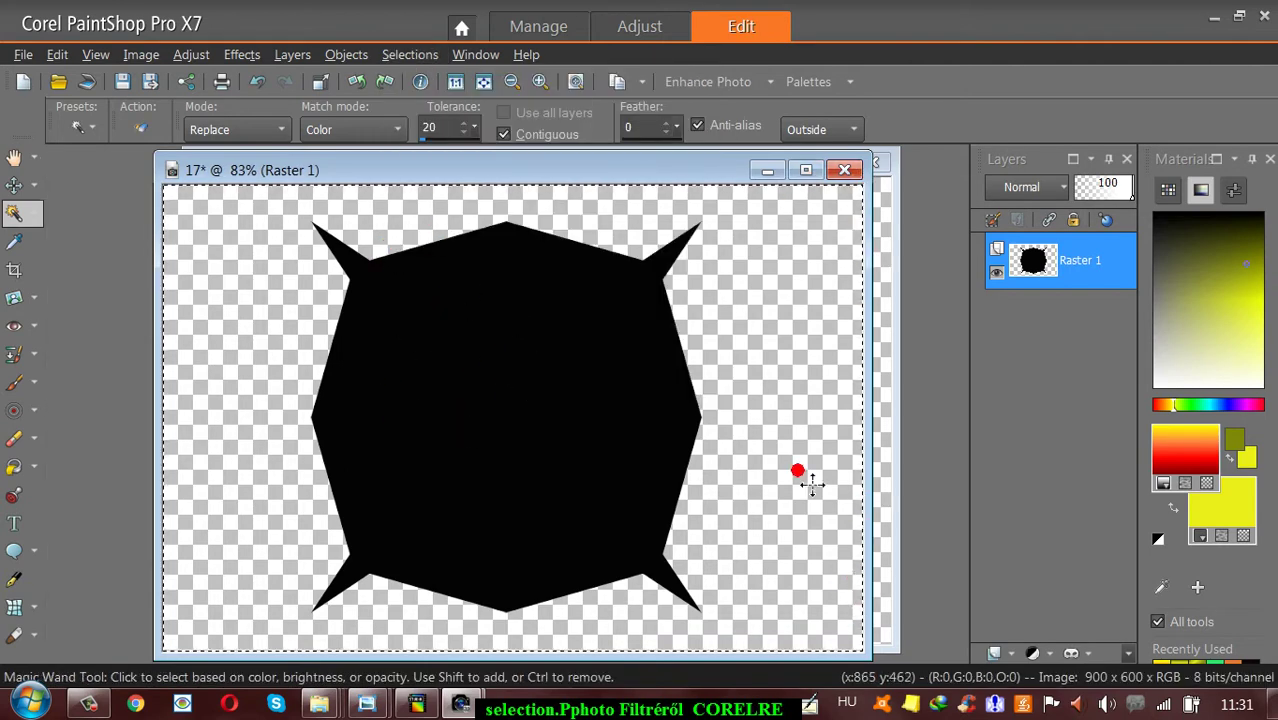
pyautogui.click(415, 54)
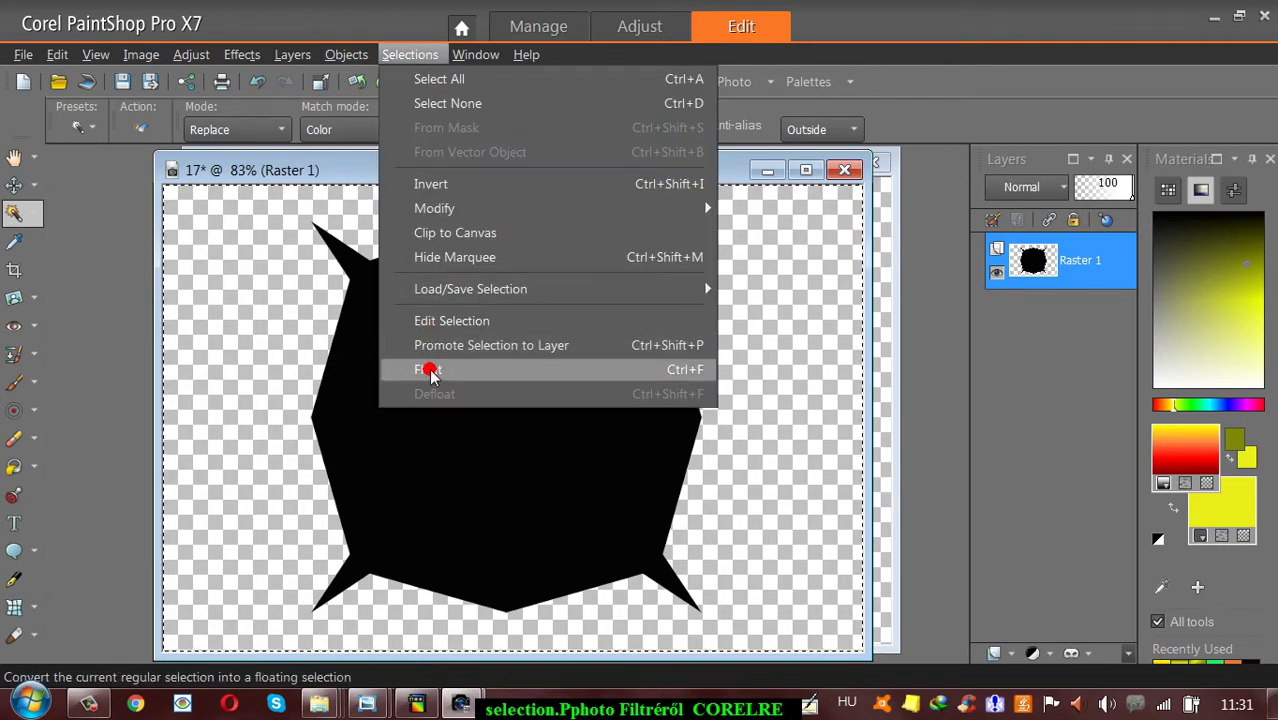
pyautogui.click(428, 369)
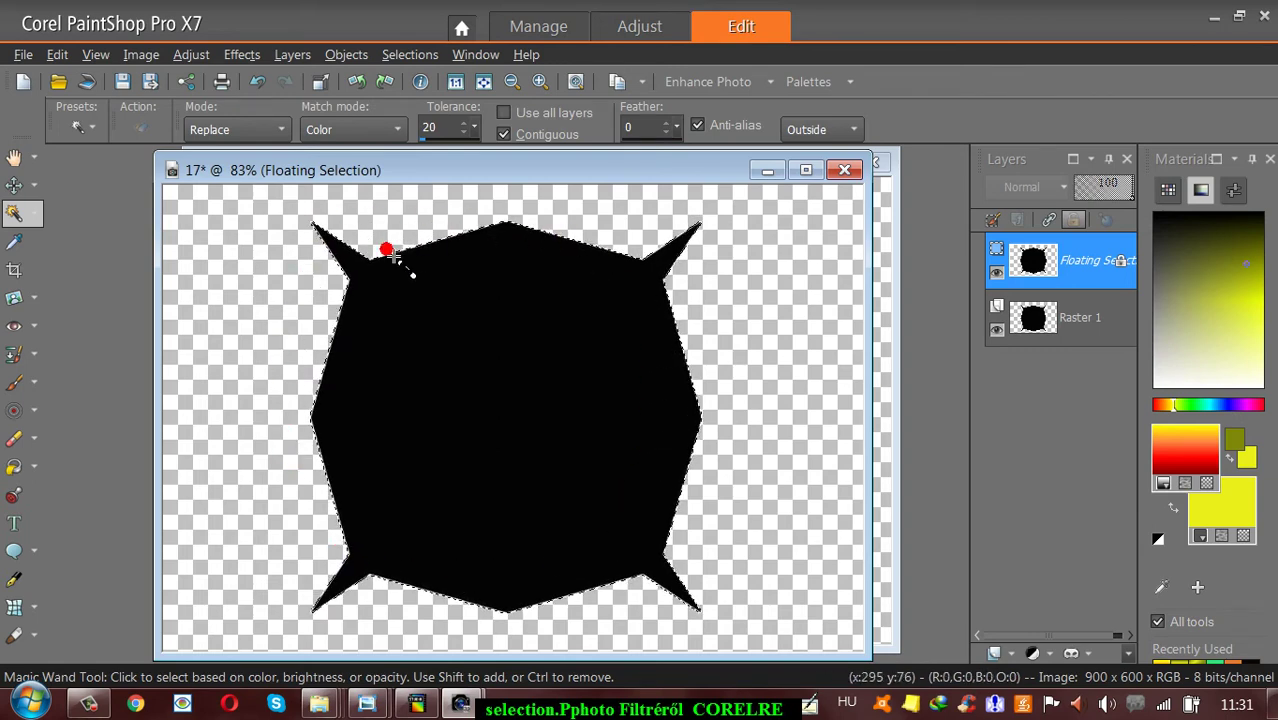
pyautogui.click(409, 54)
pyautogui.click(437, 394)
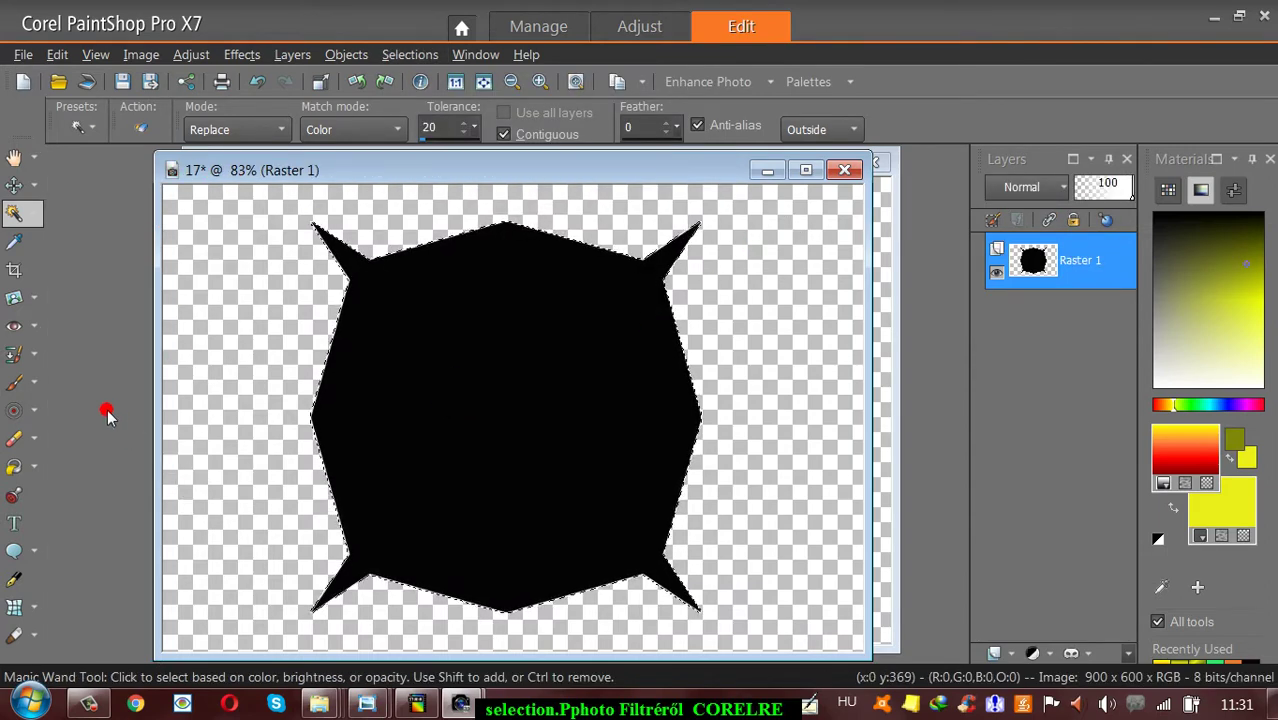
# Cut the black spiked polygon out of the image and save its selection to disk as 17
pyautogui.click(57, 54)
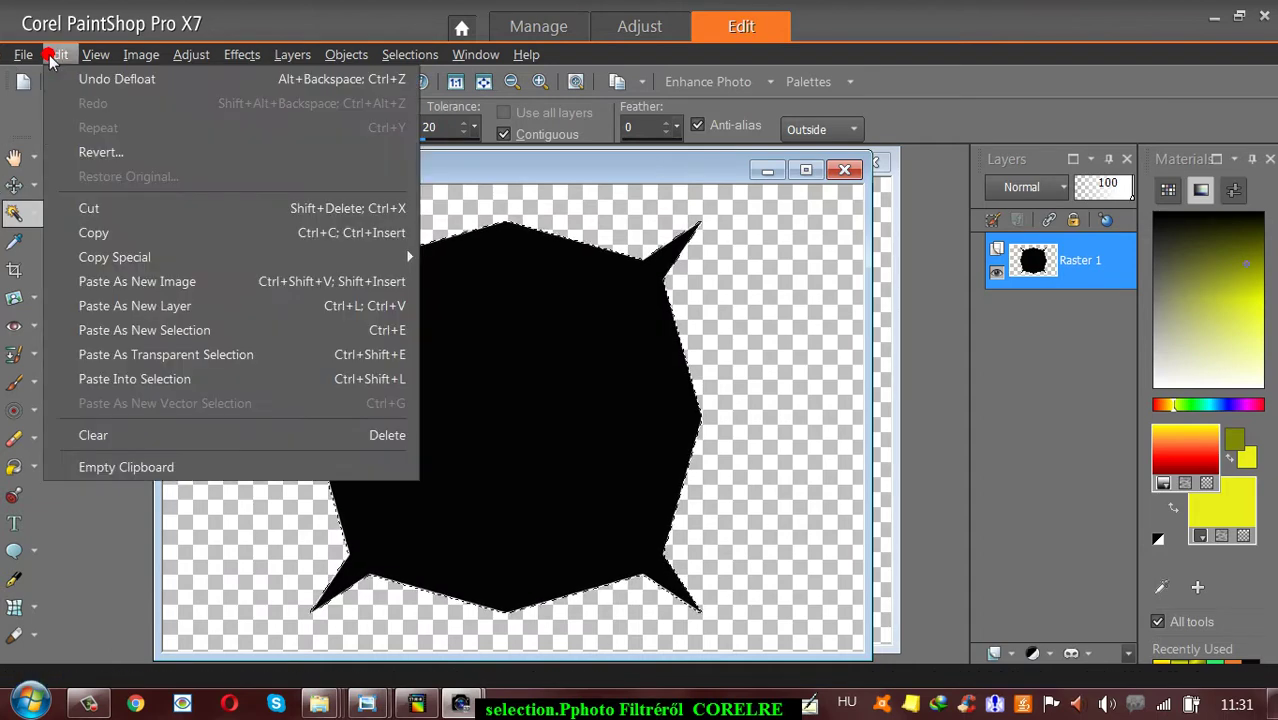
pyautogui.click(86, 209)
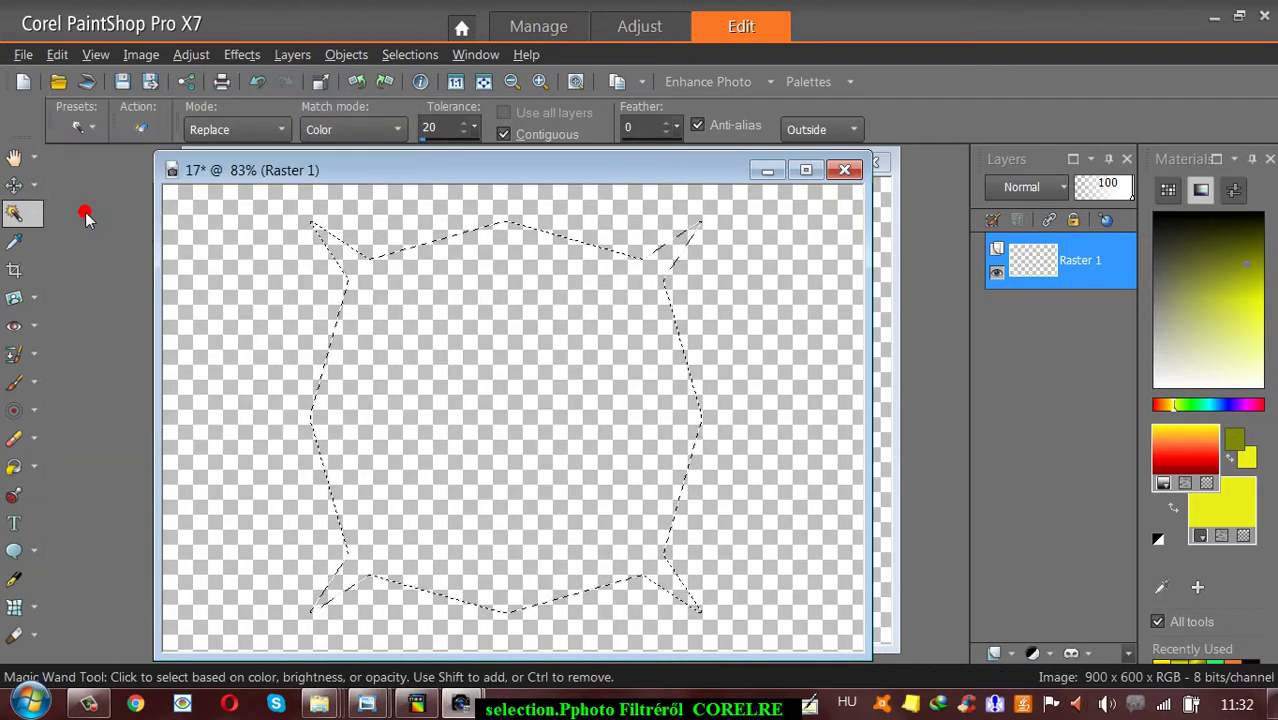
pyautogui.click(395, 54)
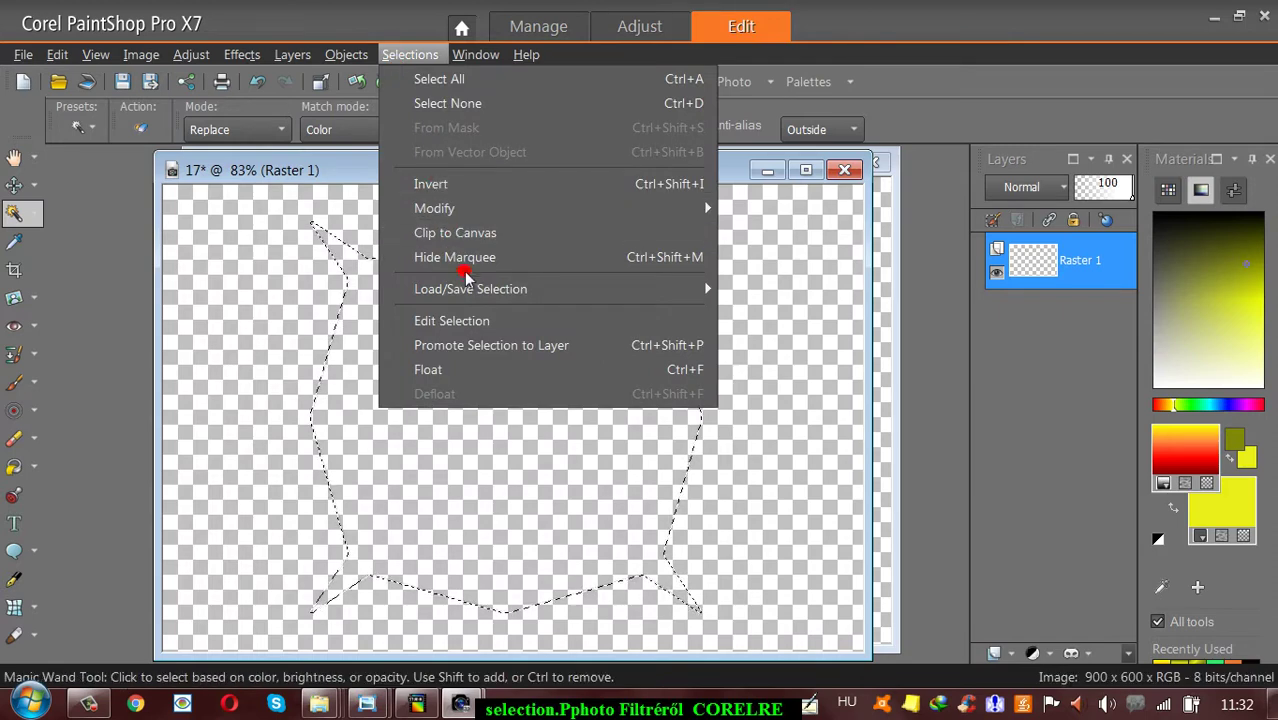
pyautogui.moveTo(466, 297)
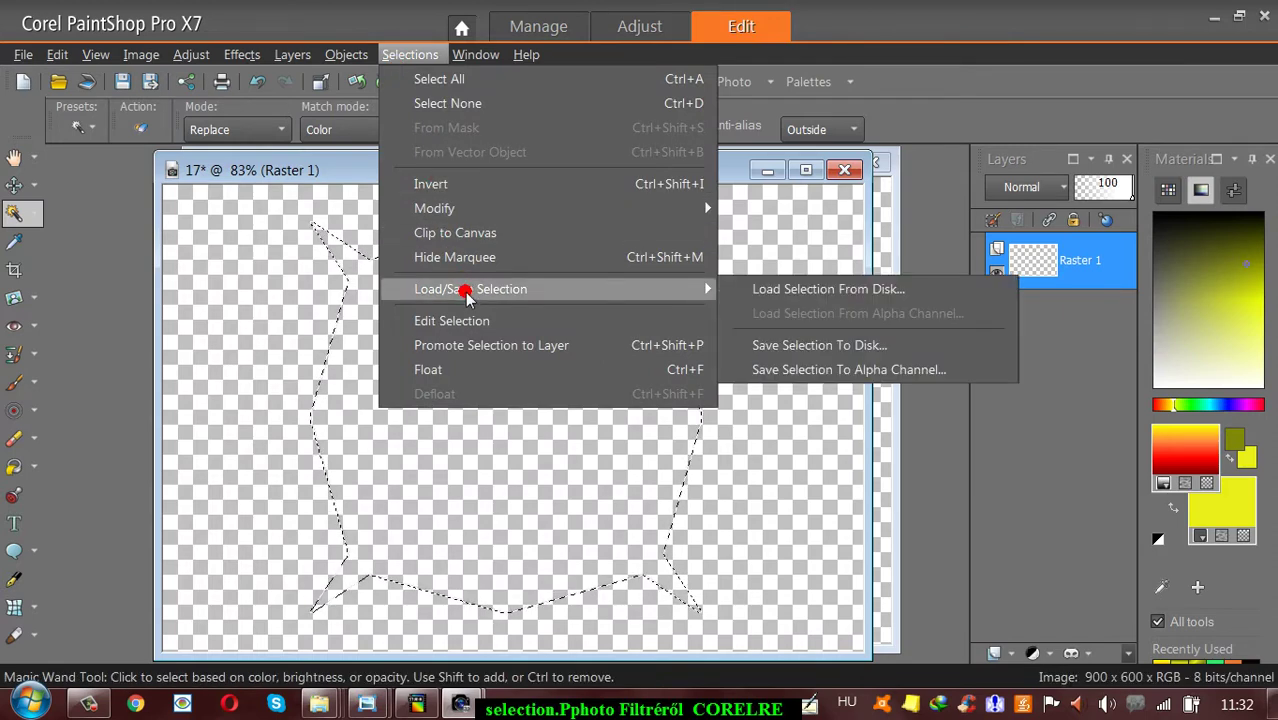
pyautogui.click(789, 346)
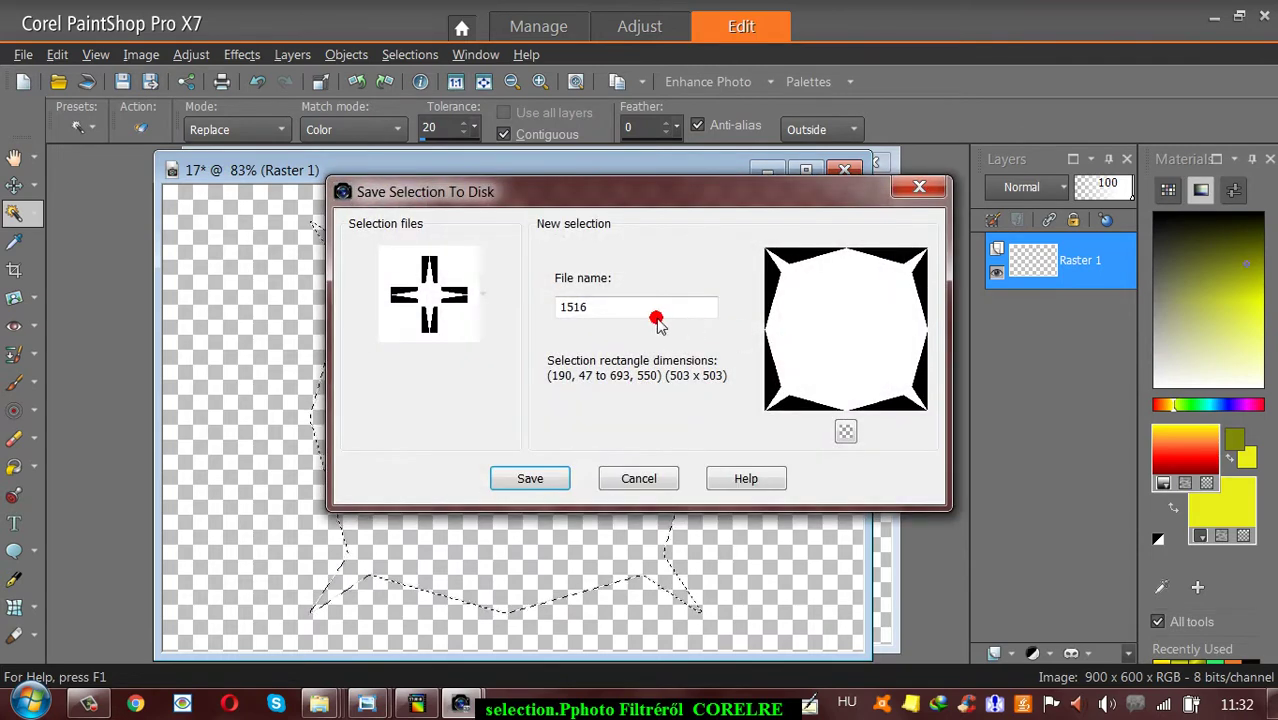
pyautogui.click(430, 290)
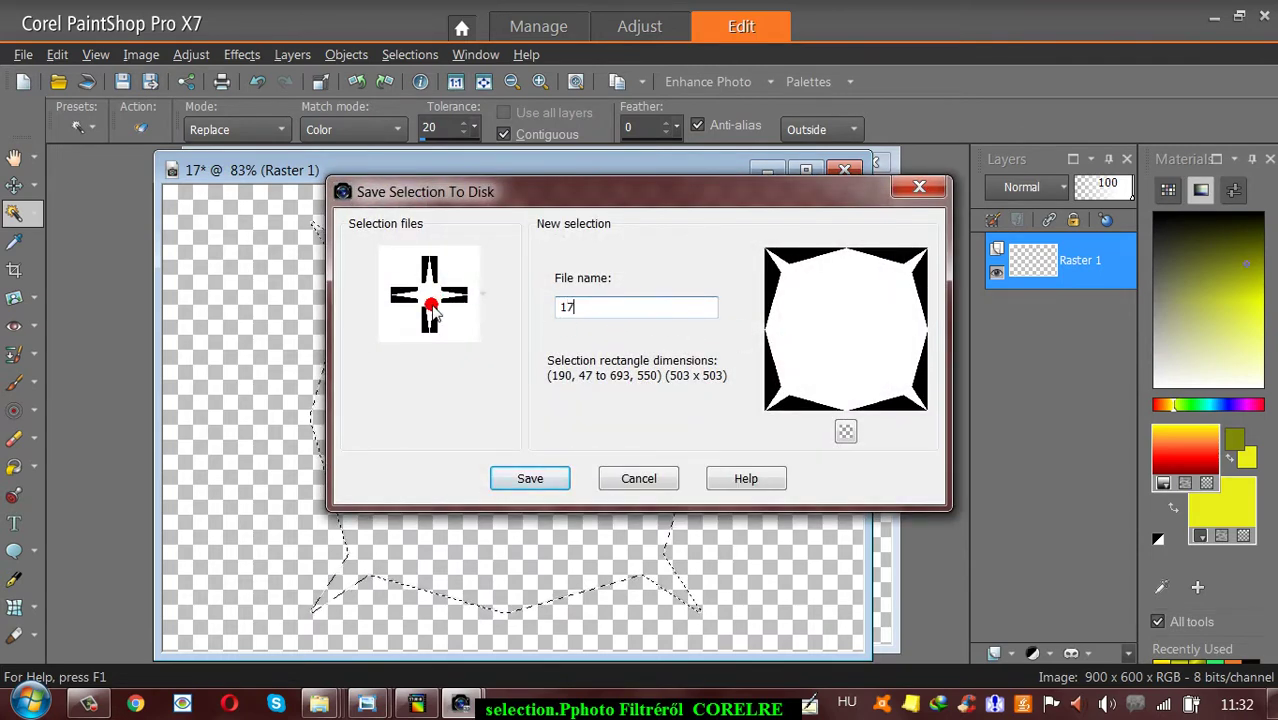
pyautogui.click(528, 478)
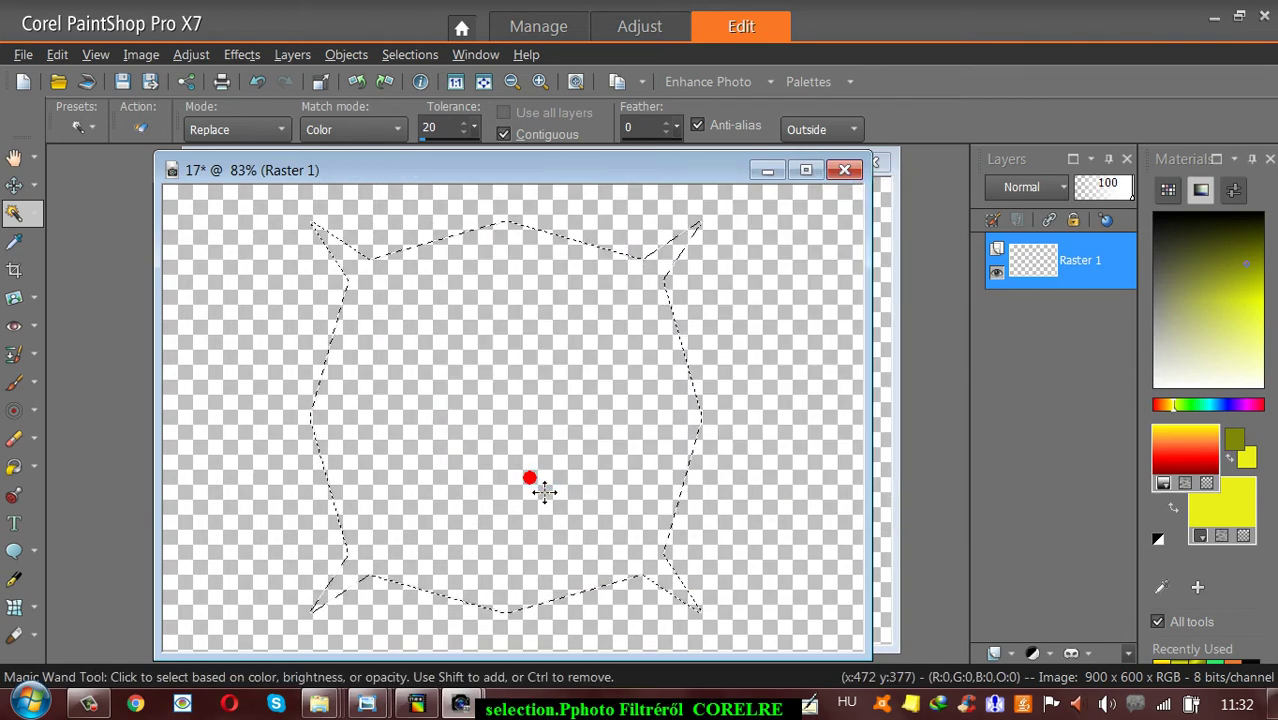
# Close image 17 without saving changes and reposition the blank image's window
pyautogui.click(843, 171)
pyautogui.click(676, 410)
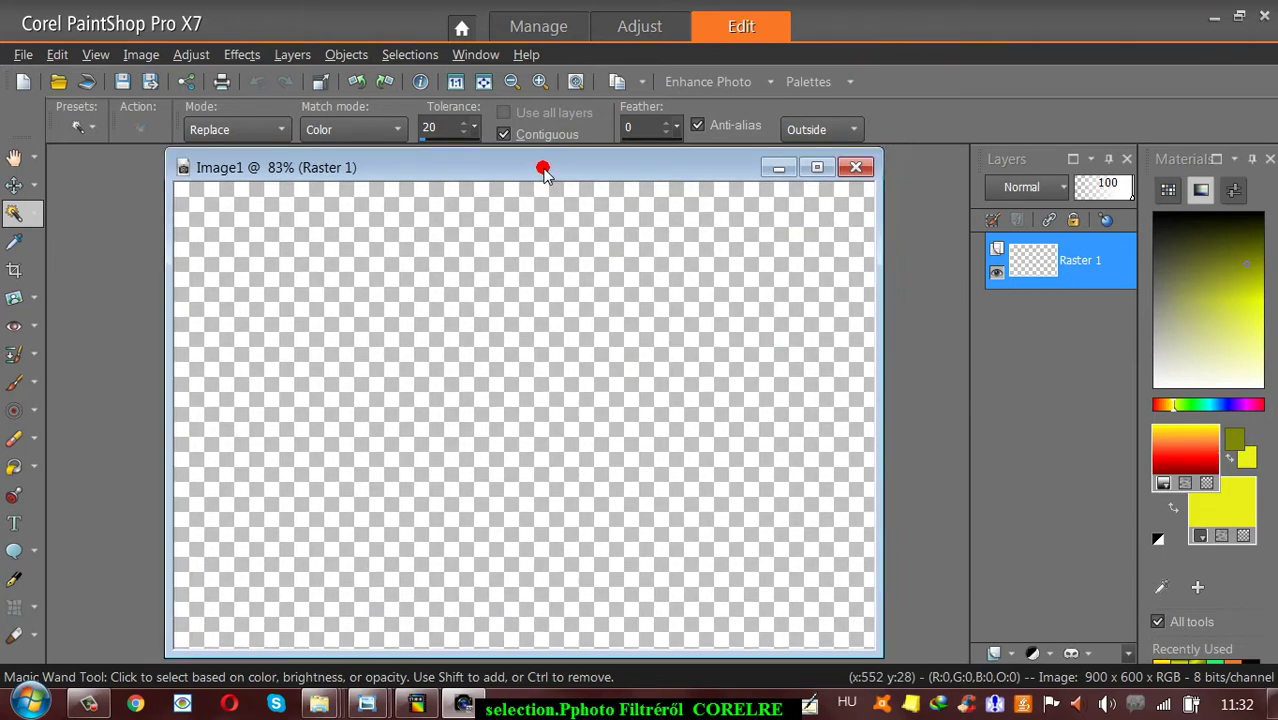
pyautogui.moveTo(543, 170); pyautogui.dragTo(540, 169)
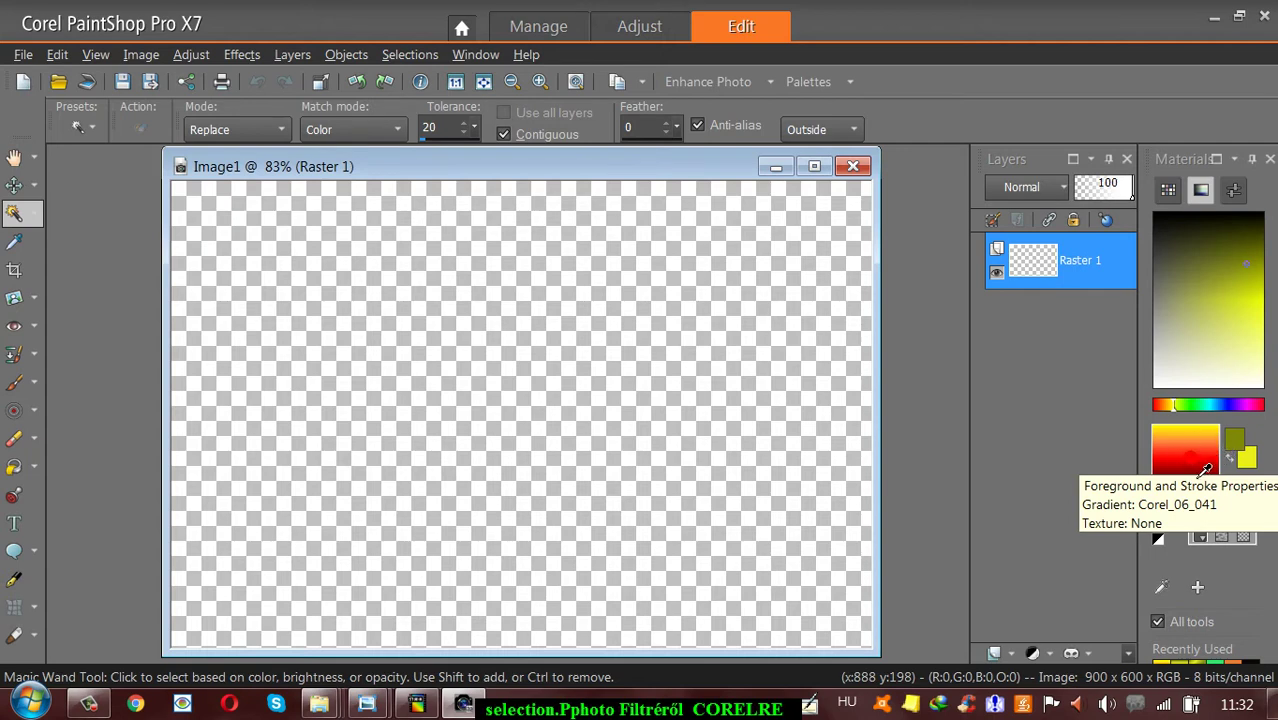
# Load the saved selection 17 from disk onto the blank image, replacing any current selection
pyautogui.click(405, 54)
pyautogui.moveTo(346, 54)
pyautogui.moveTo(409, 54)
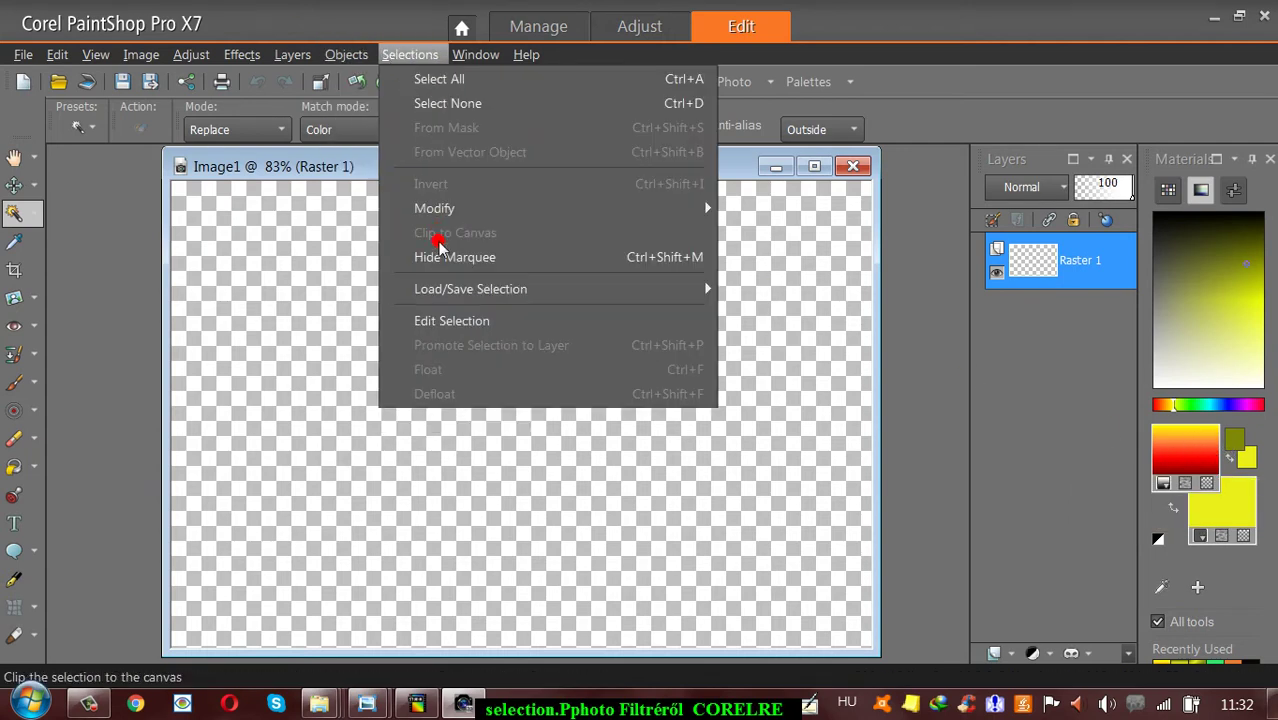
pyautogui.moveTo(489, 293)
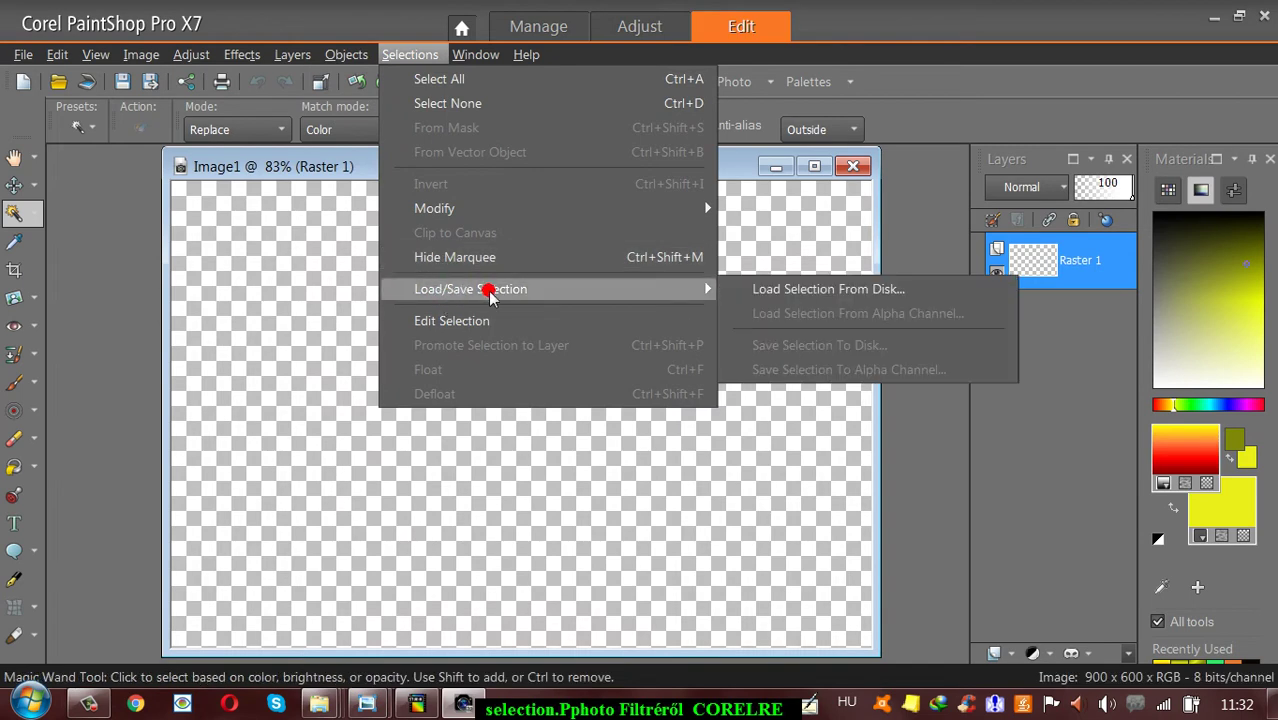
pyautogui.click(750, 289)
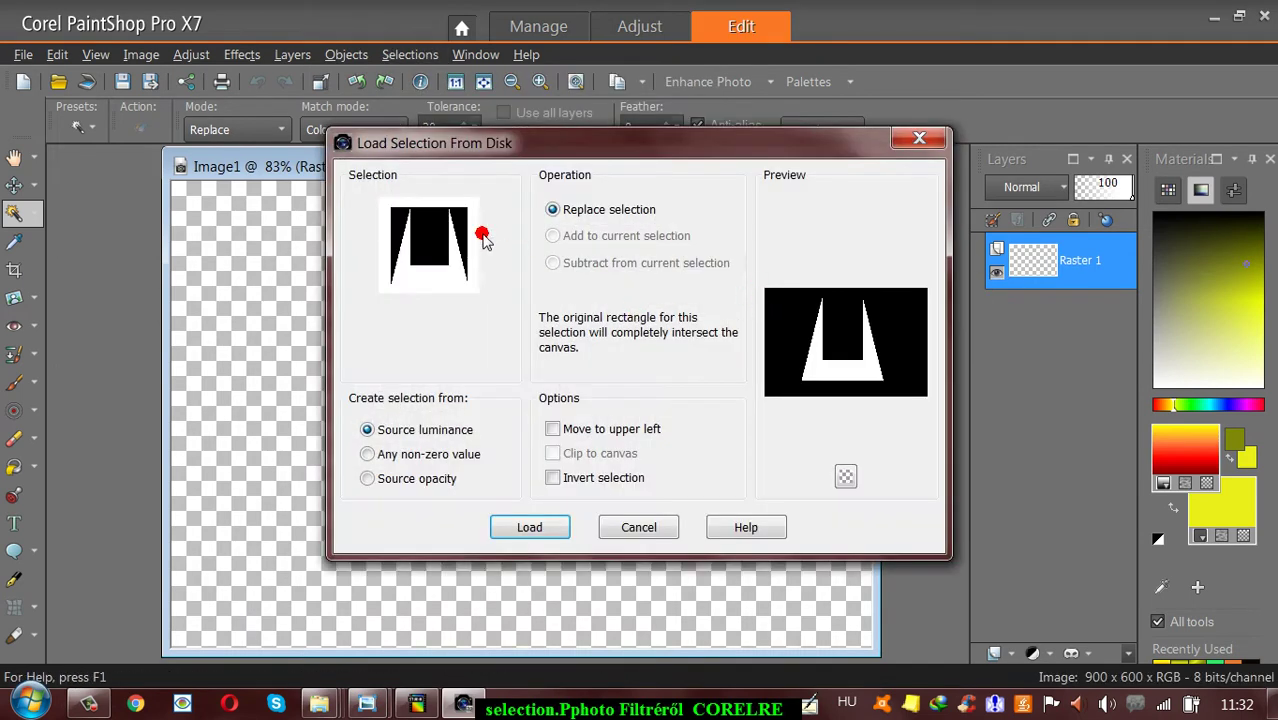
pyautogui.click(778, 490)
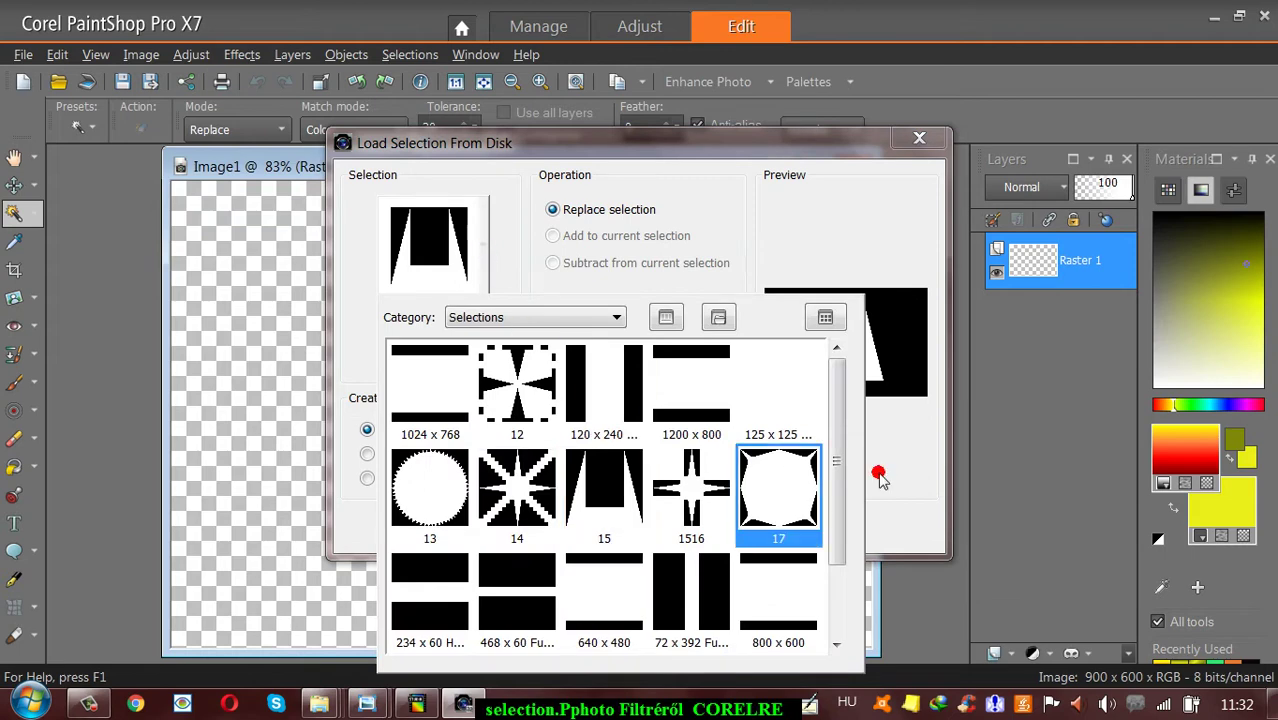
pyautogui.moveTo(843, 466); pyautogui.dragTo(845, 586)
pyautogui.click(760, 530)
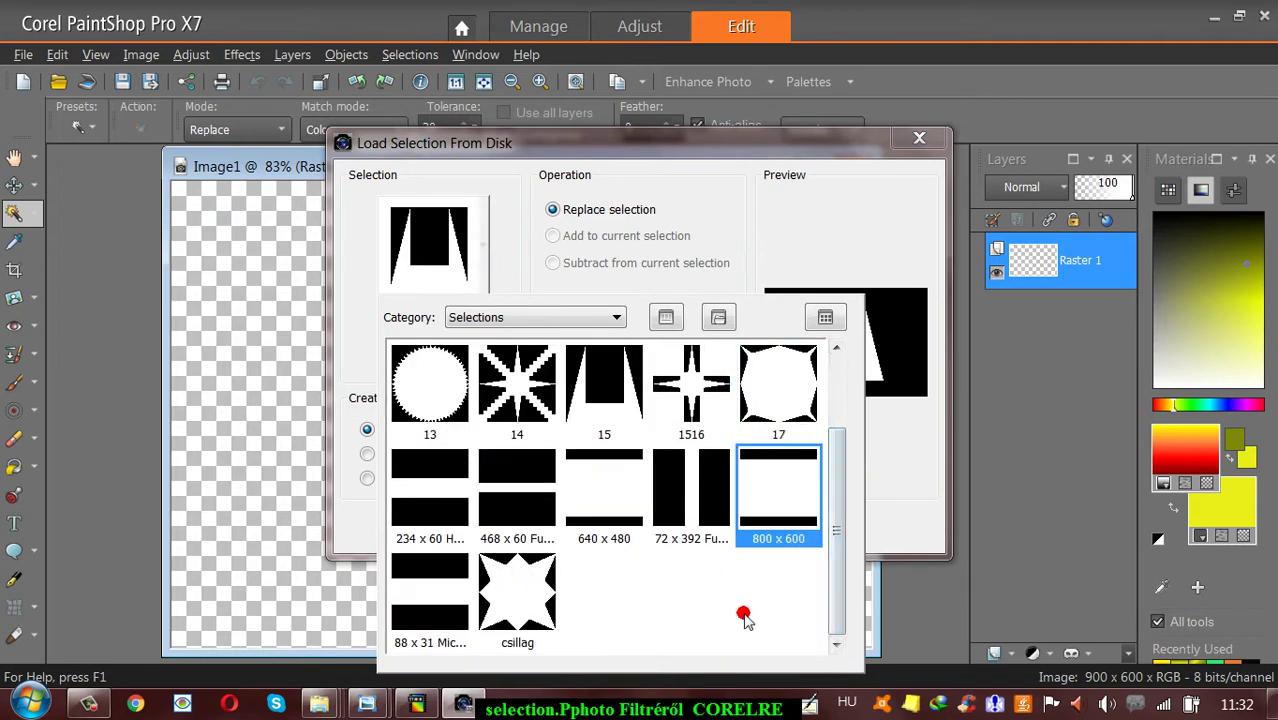
pyautogui.click(446, 412)
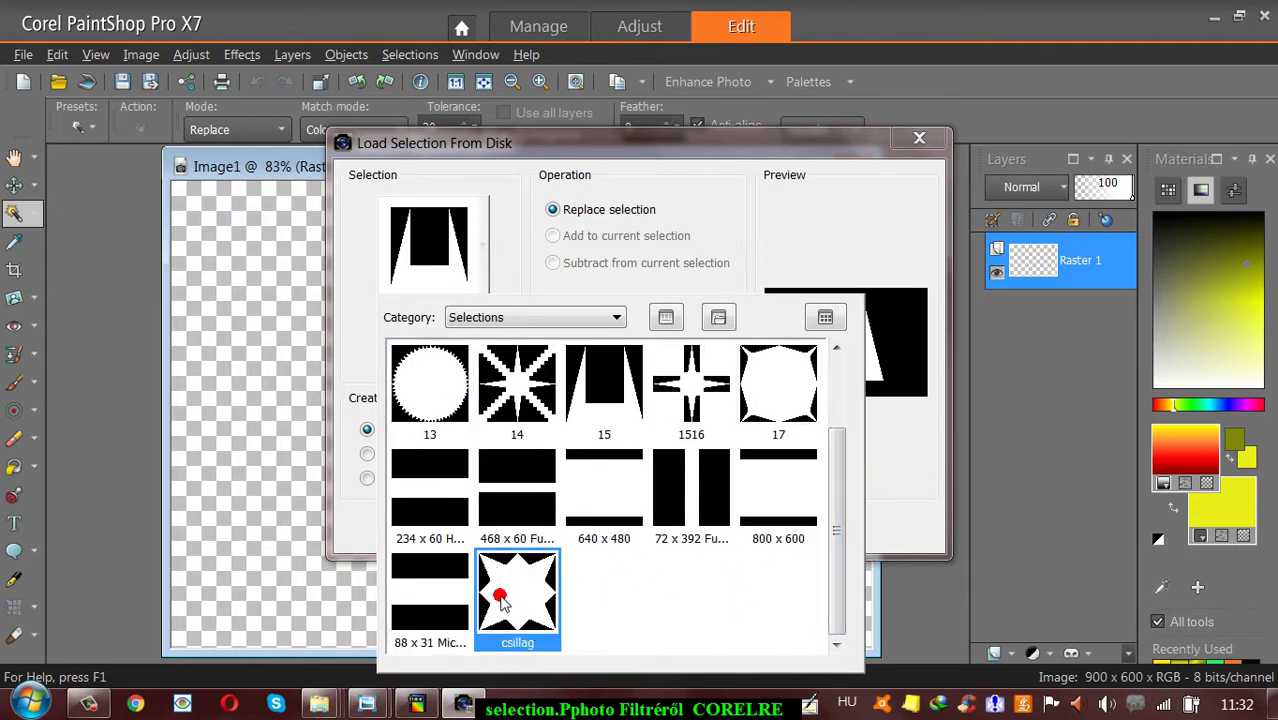
pyautogui.doubleClick(804, 374)
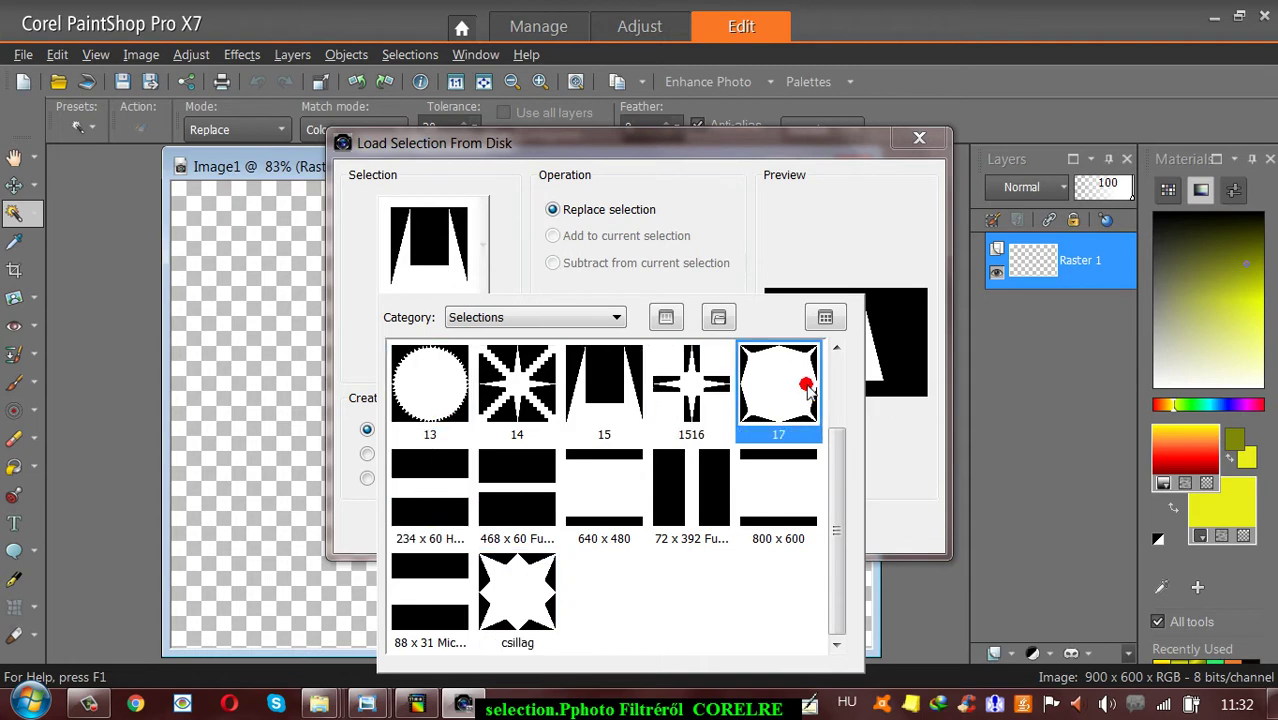
pyautogui.click(530, 528)
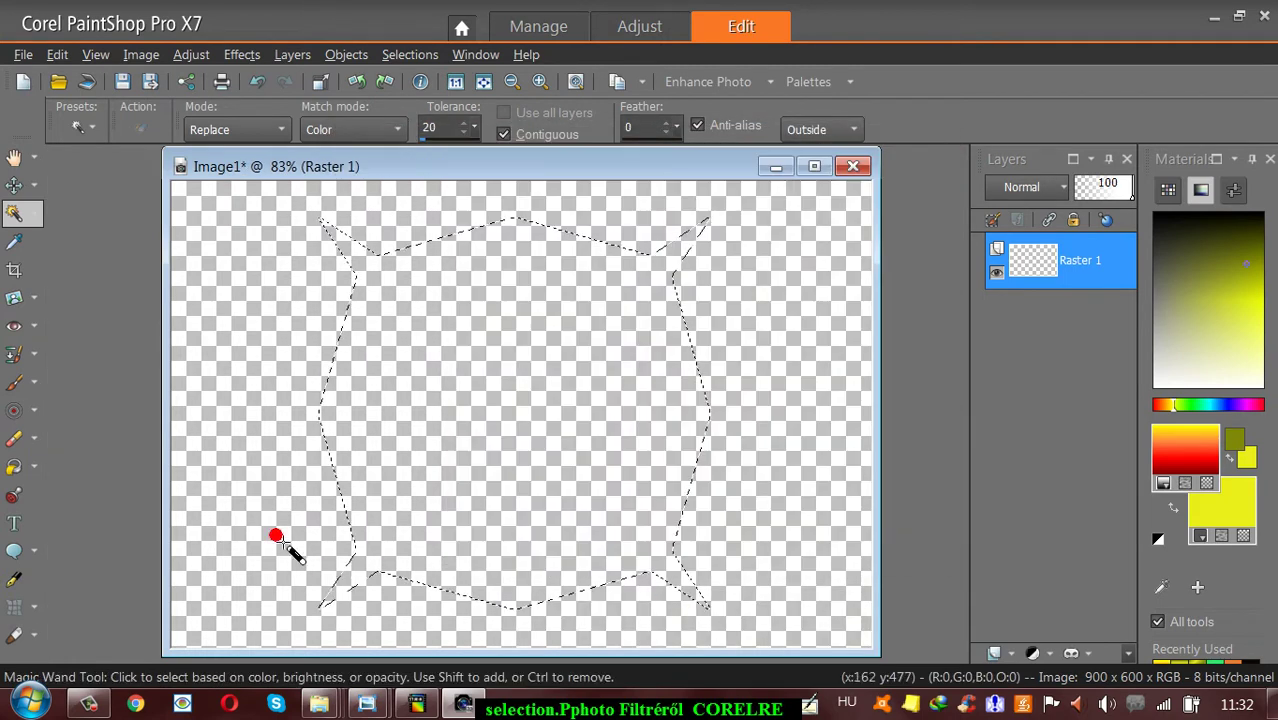
# Add a new raster layer with default settings above Raster 1 and make it the active layer
pyautogui.click(1030, 258)
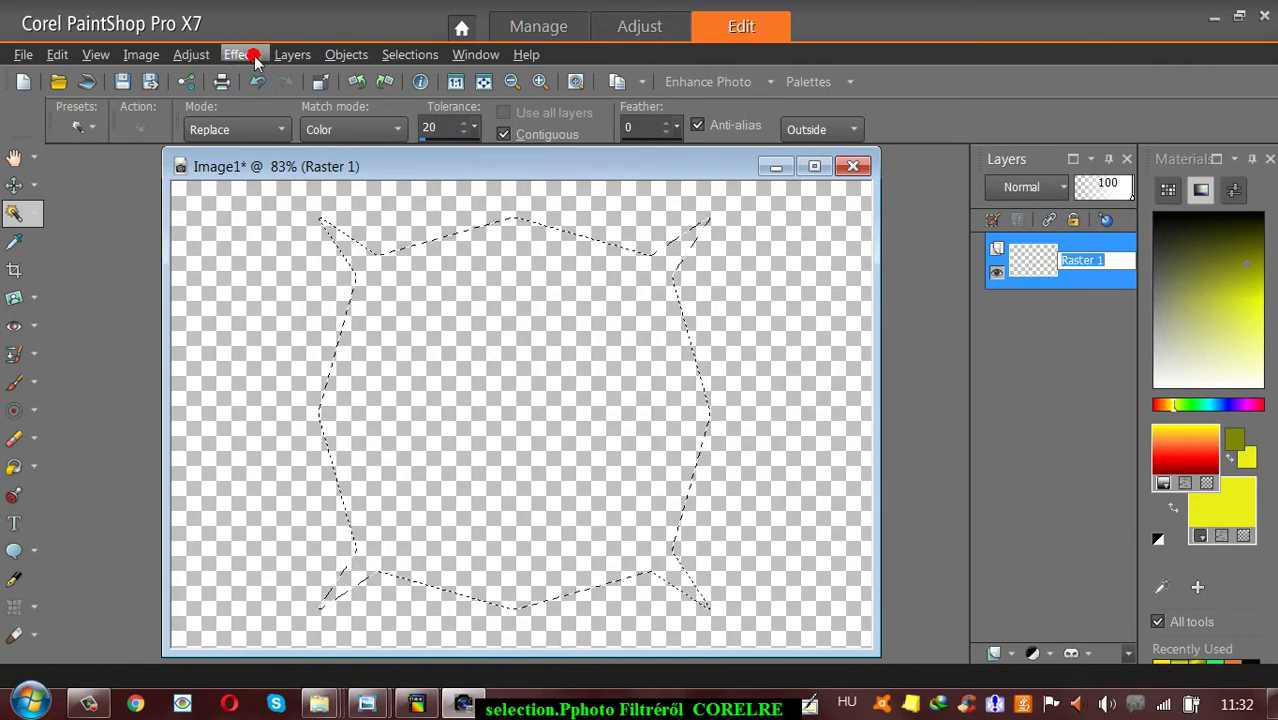
pyautogui.click(292, 54)
pyautogui.click(320, 80)
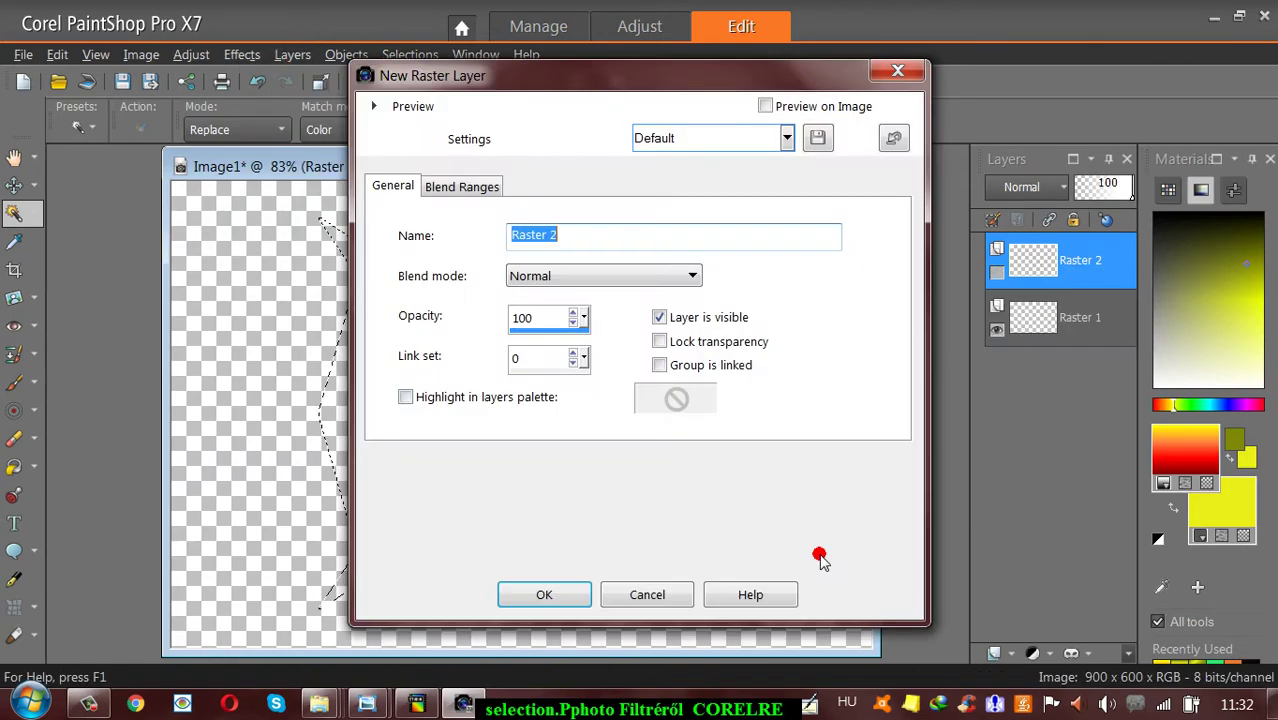
pyautogui.click(545, 593)
pyautogui.click(1017, 332)
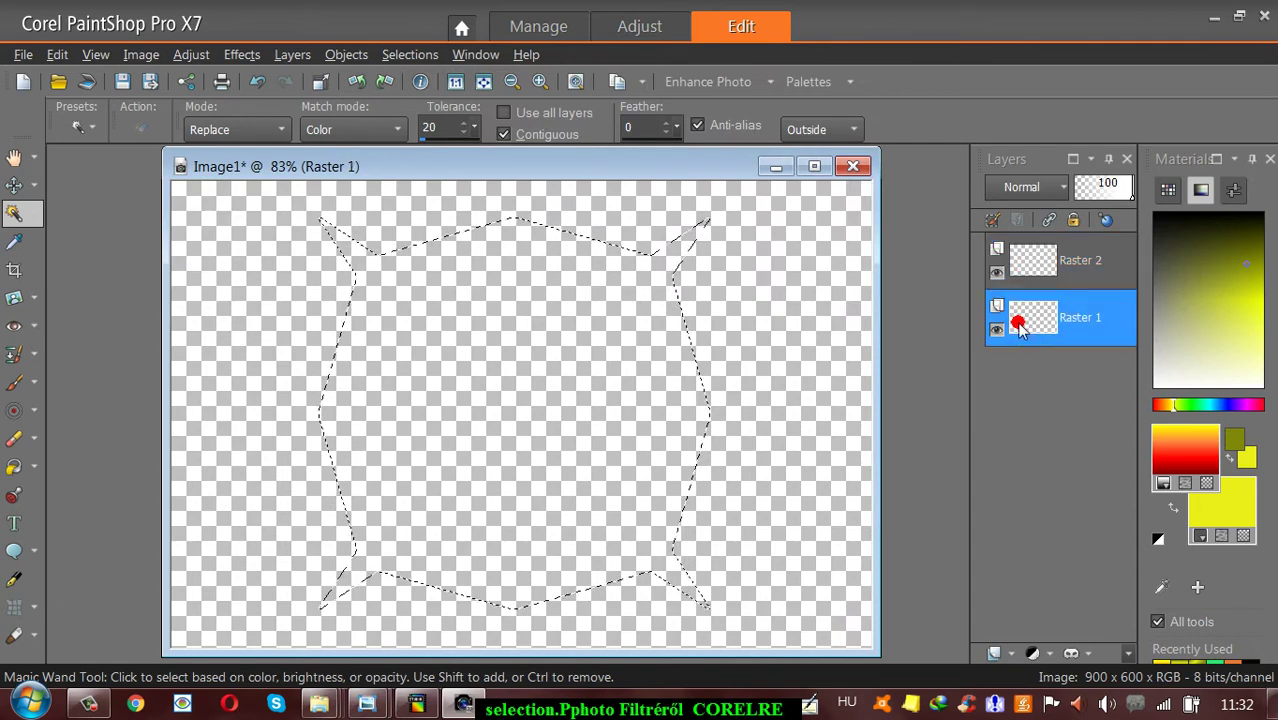
pyautogui.click(1017, 260)
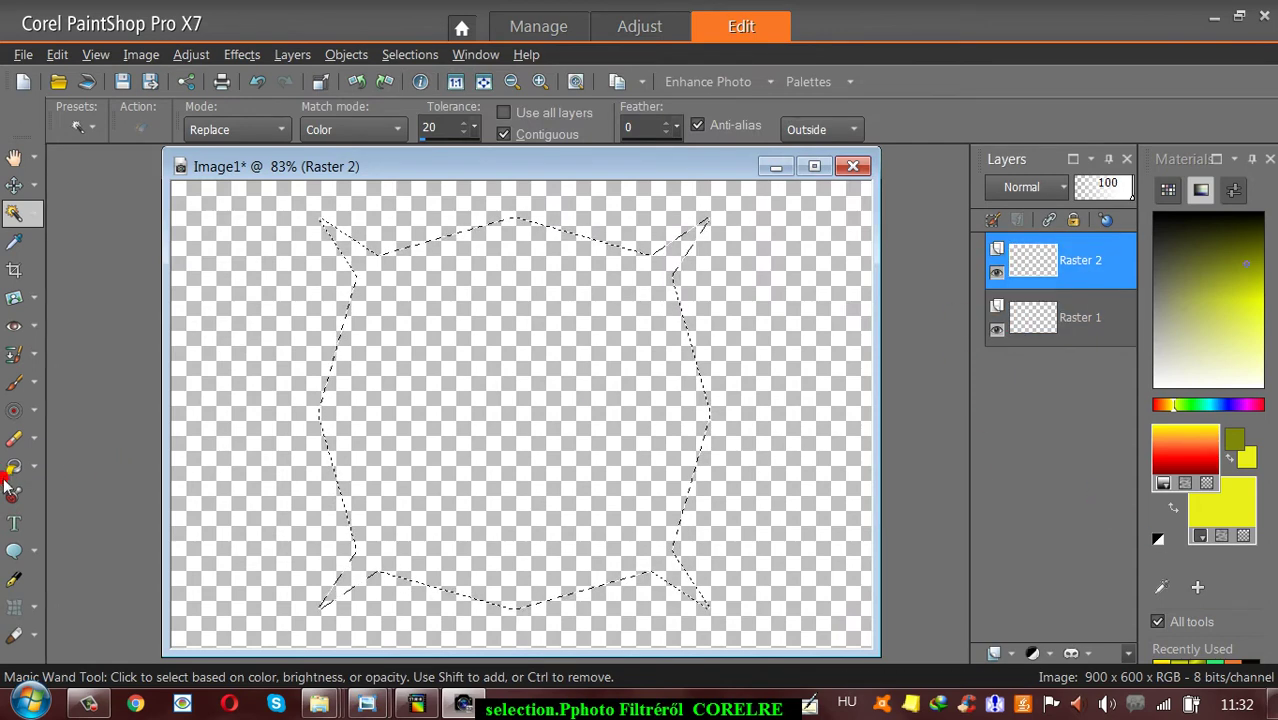
# Flood fill the spiked polygon selection on Raster 2 with the yellow-to-red foreground gradient, and deselect it
pyautogui.click(33, 467)
pyautogui.click(80, 459)
pyautogui.click(490, 392)
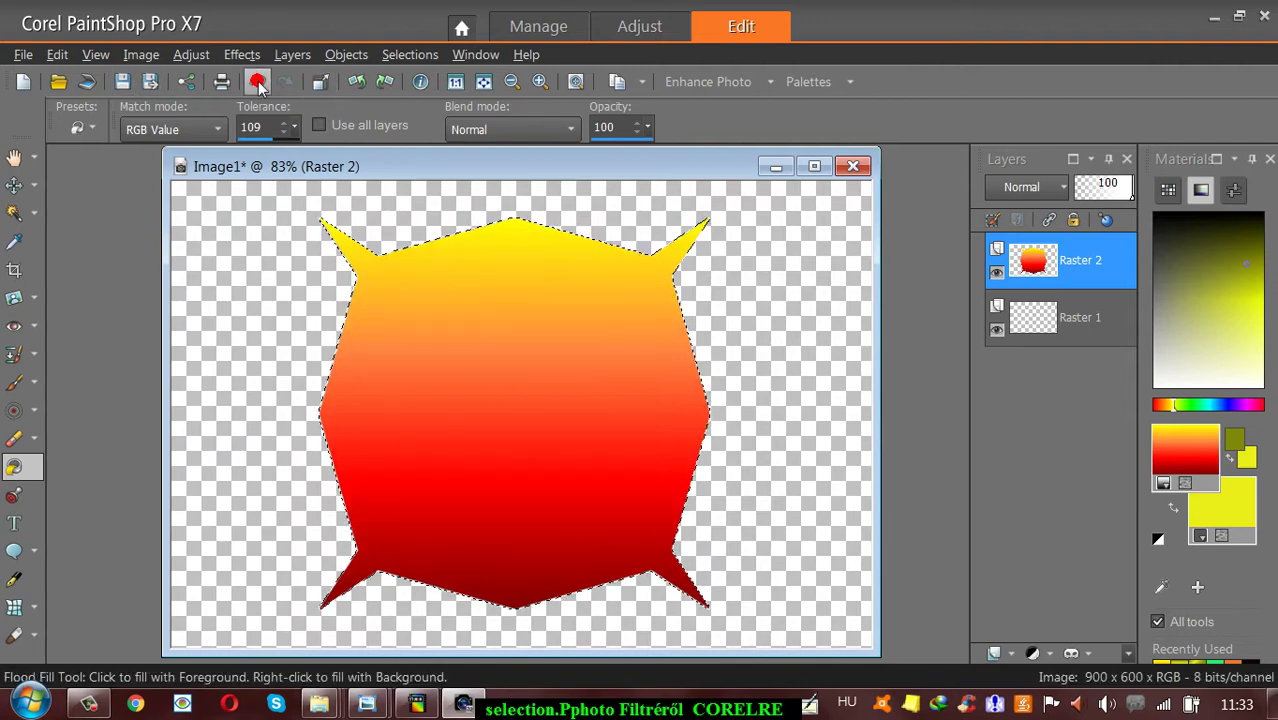
pyautogui.click(258, 84)
pyautogui.click(295, 83)
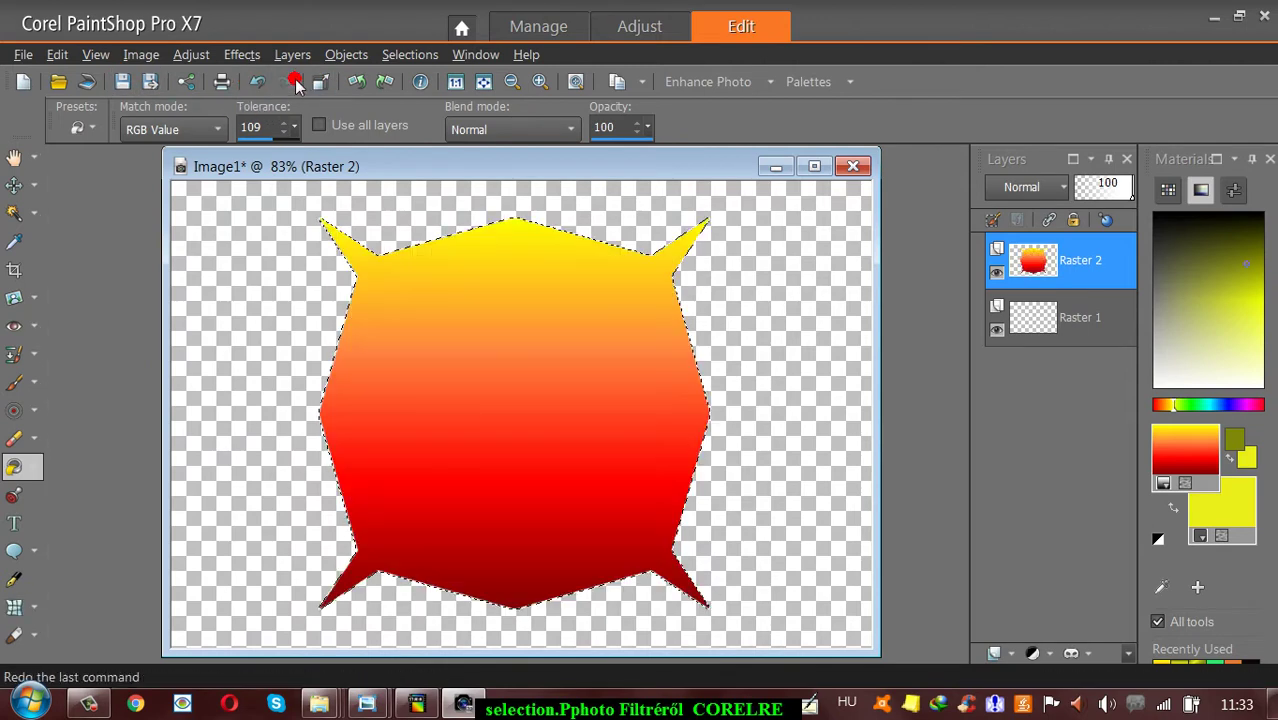
pyautogui.click(427, 54)
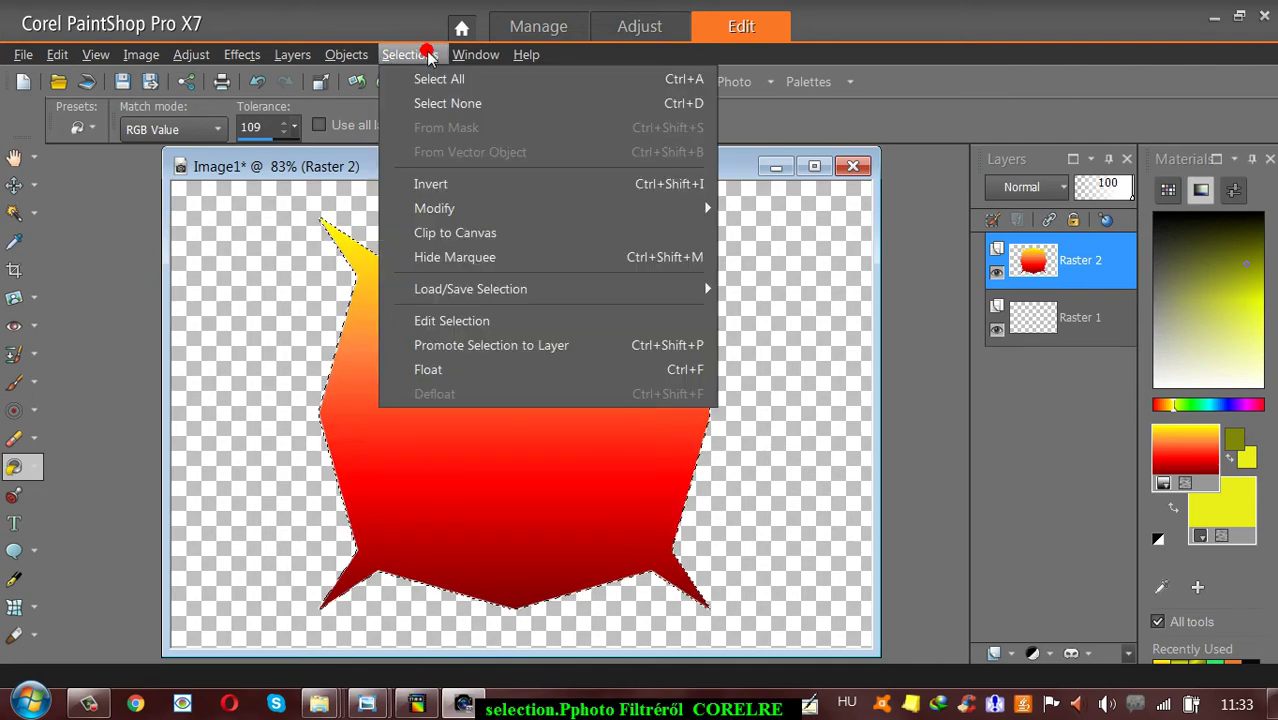
pyautogui.click(432, 104)
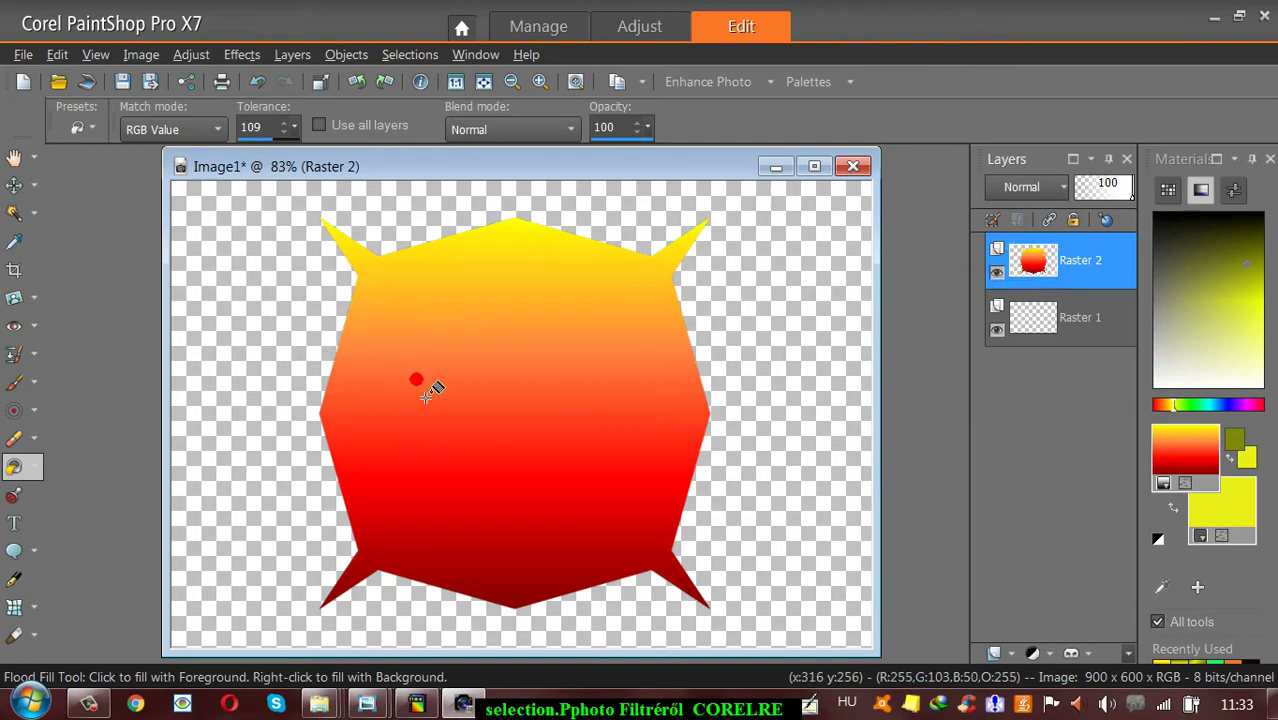
# Shift the gradient-filled shape toward the left side of the canvas with the Move tool
pyautogui.click(34, 213)
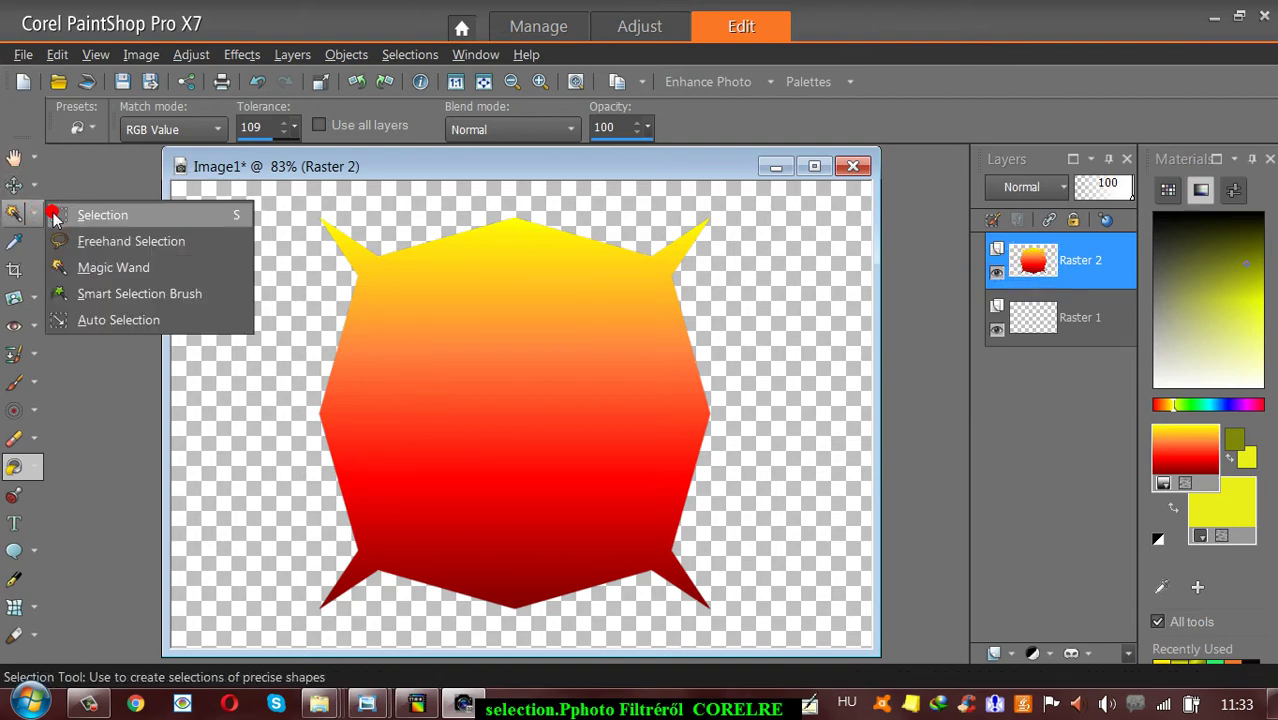
pyautogui.click(34, 185)
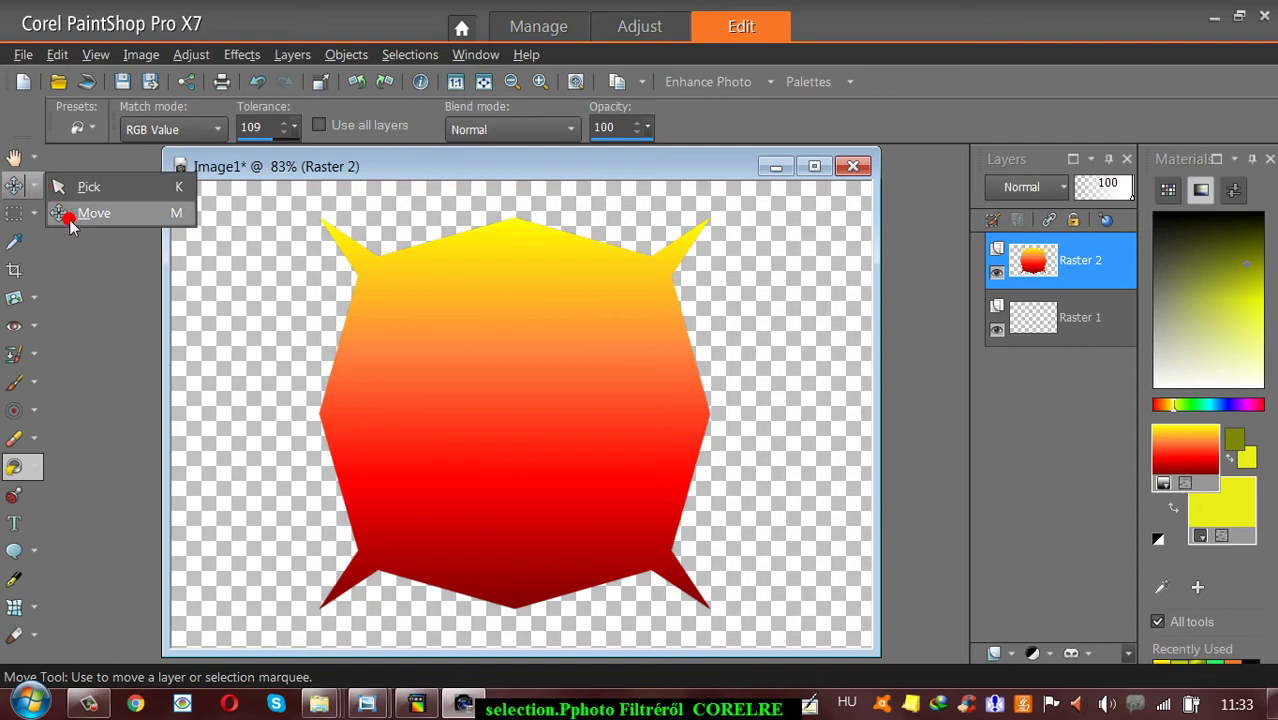
pyautogui.click(62, 208)
pyautogui.moveTo(488, 471); pyautogui.dragTo(381, 420)
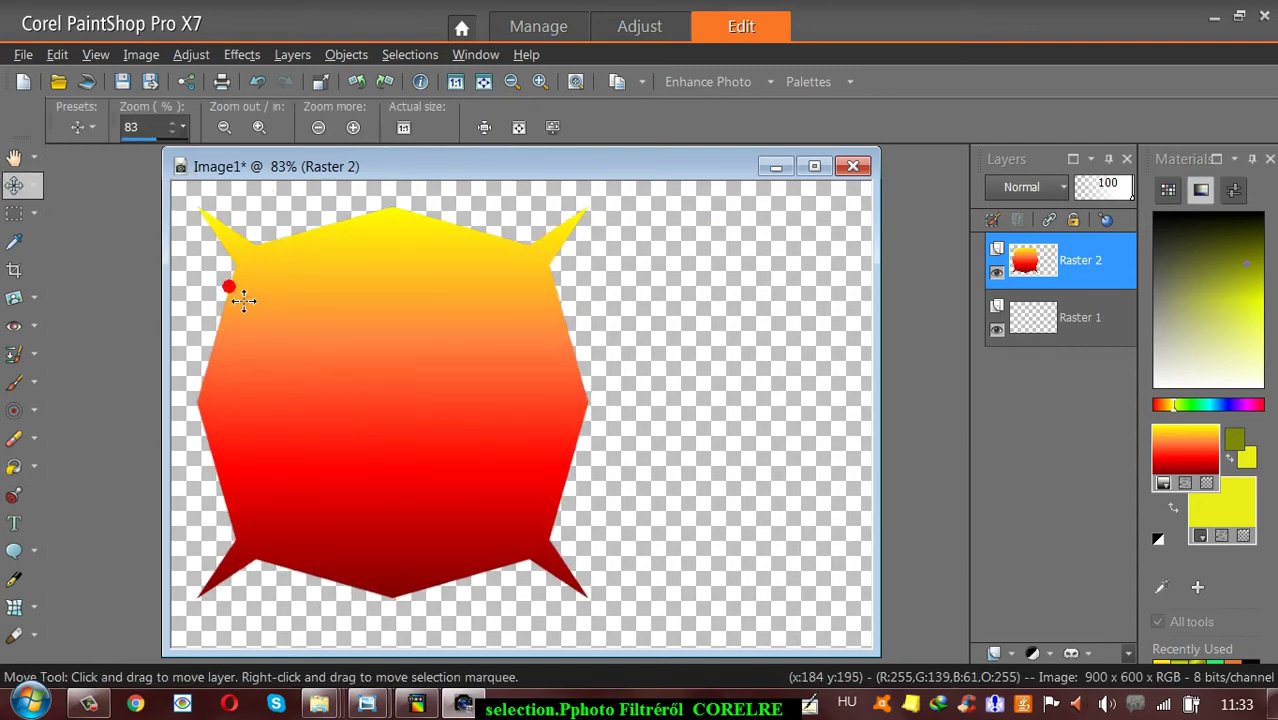
# Rotate the gradient shape about 45° clockwise and reposition it with the Pick tool, and minimize the image's window
pyautogui.click(34, 185)
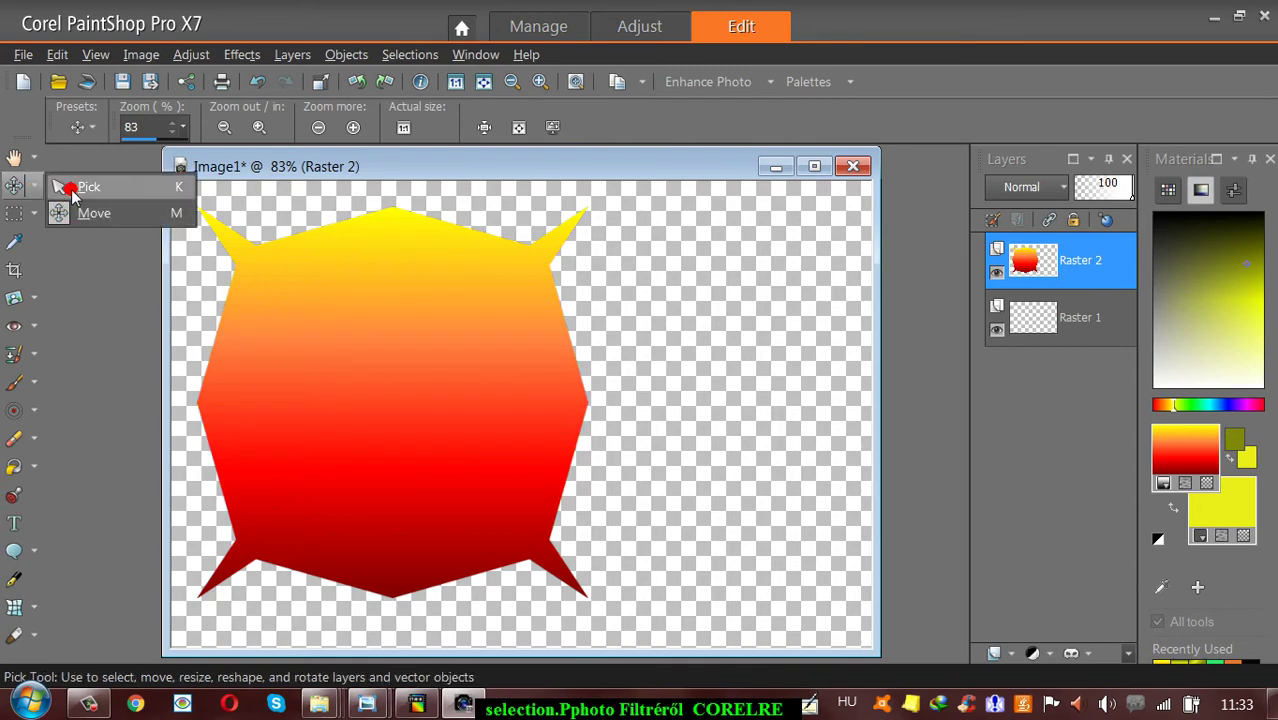
pyautogui.click(58, 184)
pyautogui.moveTo(442, 407); pyautogui.dragTo(500, 435)
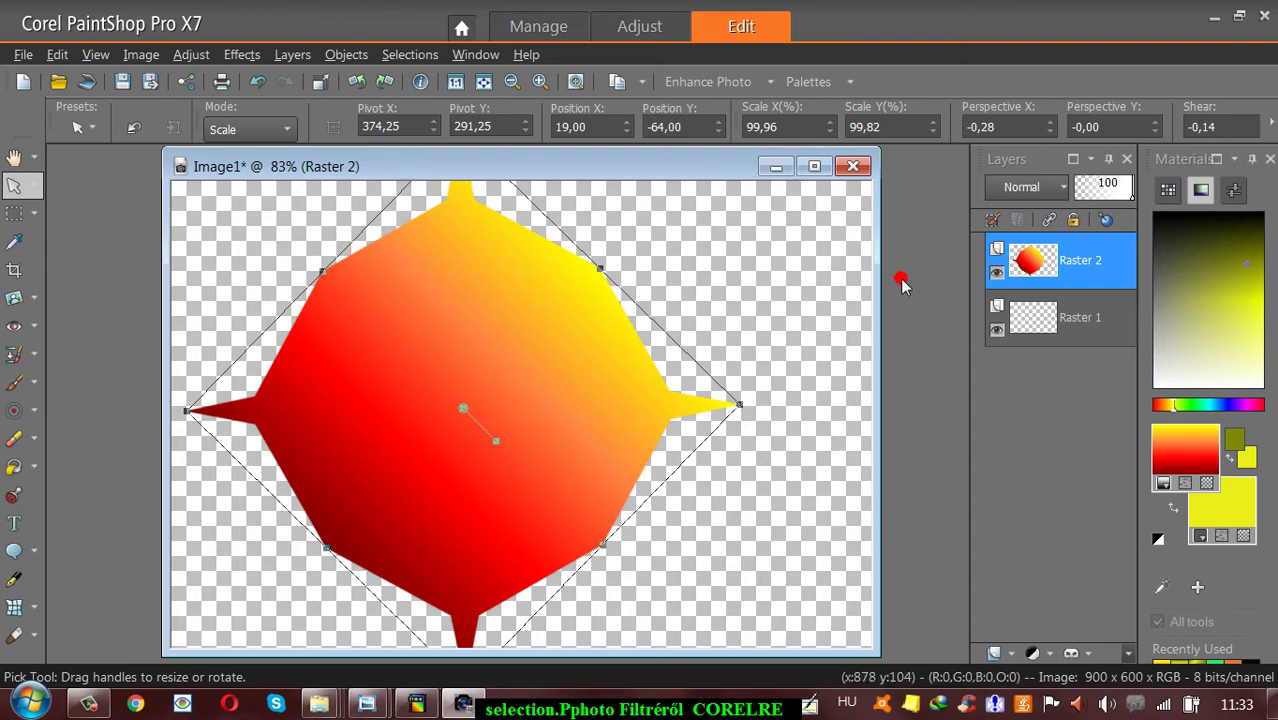
pyautogui.click(775, 168)
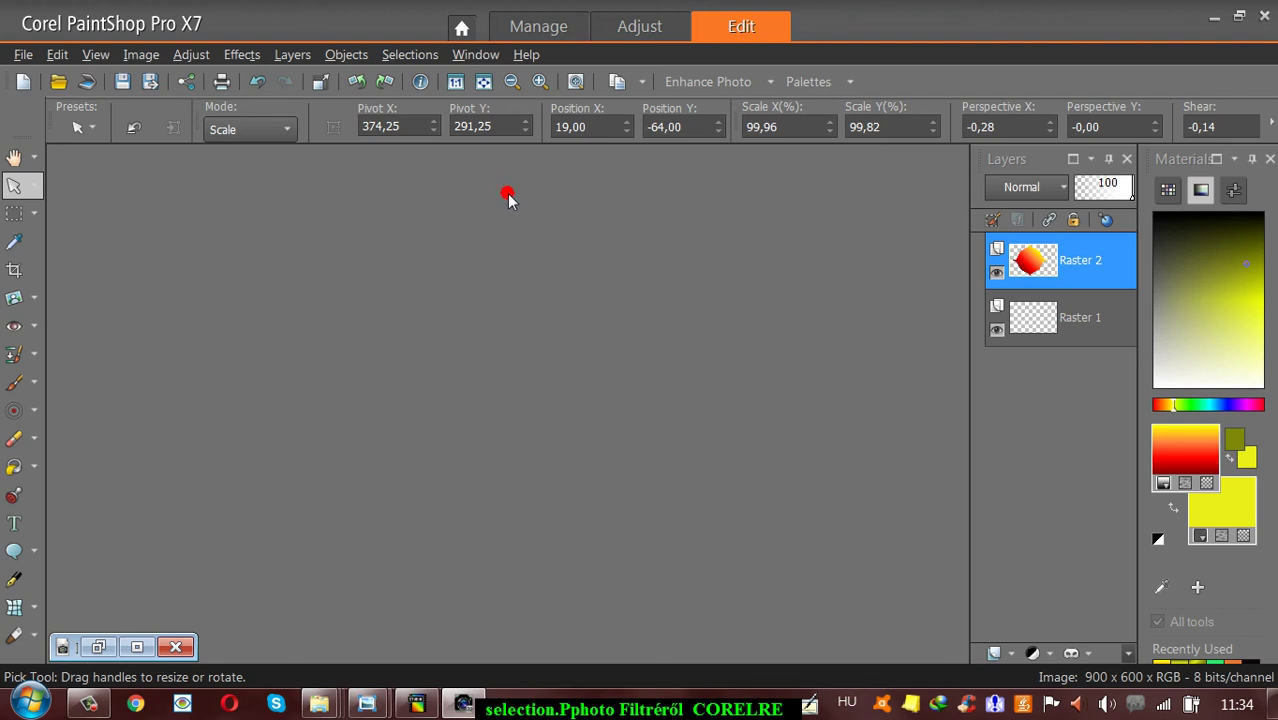
pyautogui.click(397, 56)
pyautogui.moveTo(513, 289)
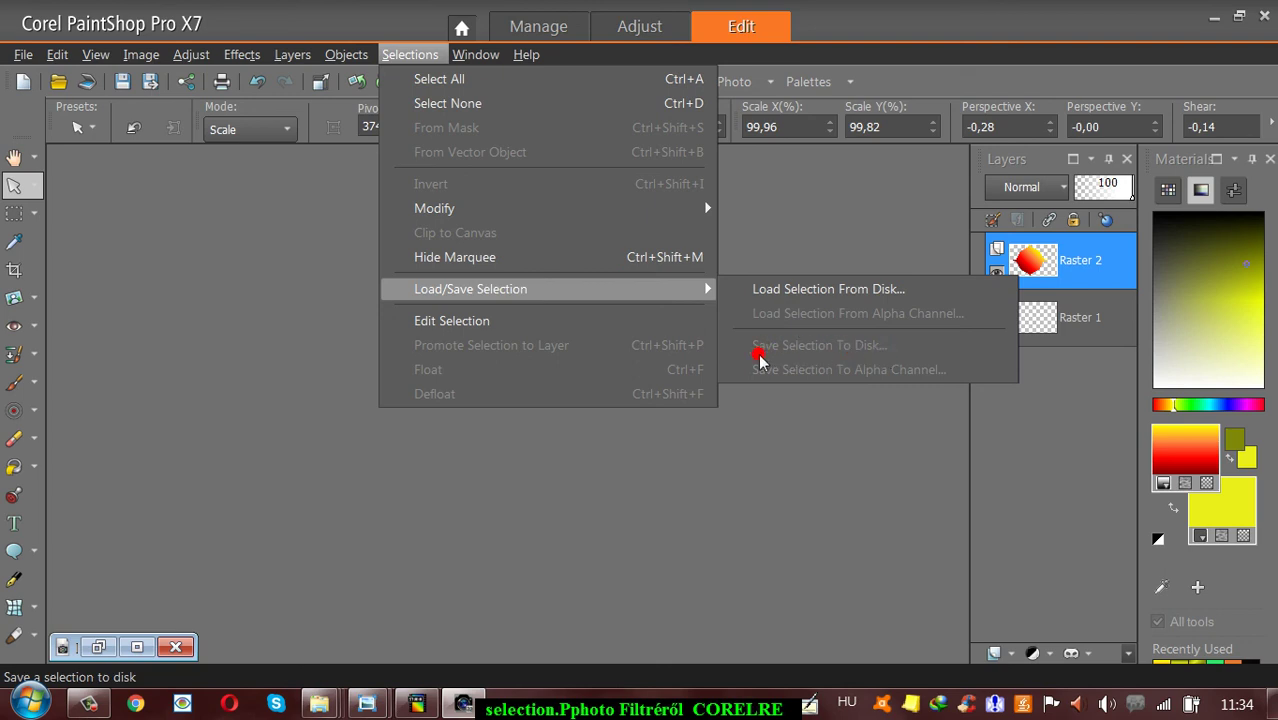
pyautogui.click(623, 512)
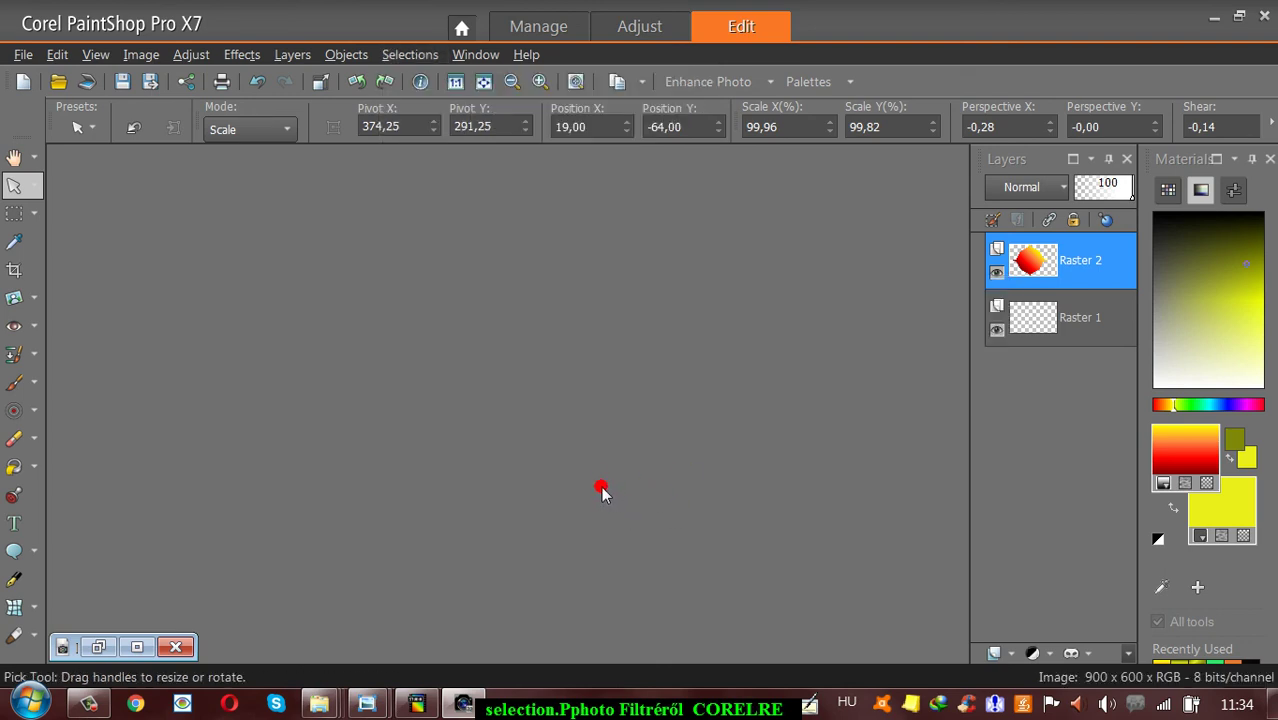
pyautogui.click(88, 703)
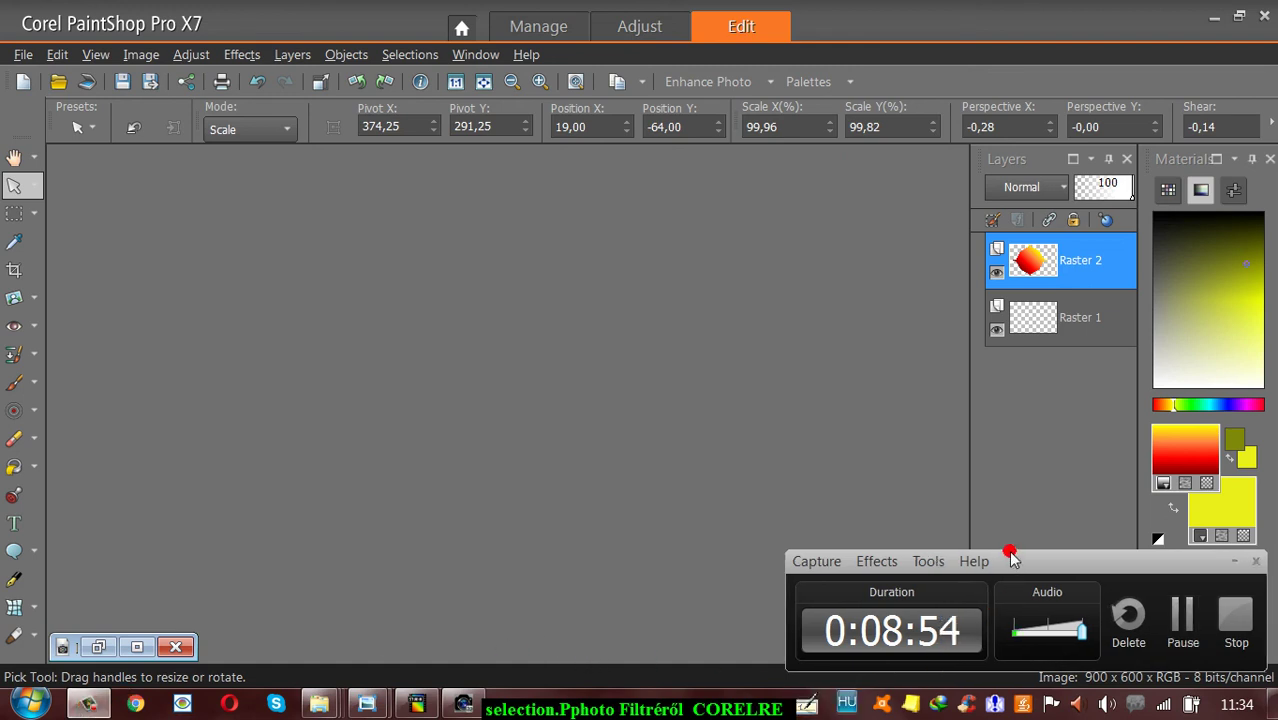
pyautogui.moveTo(1004, 553); pyautogui.dragTo(660, 332)
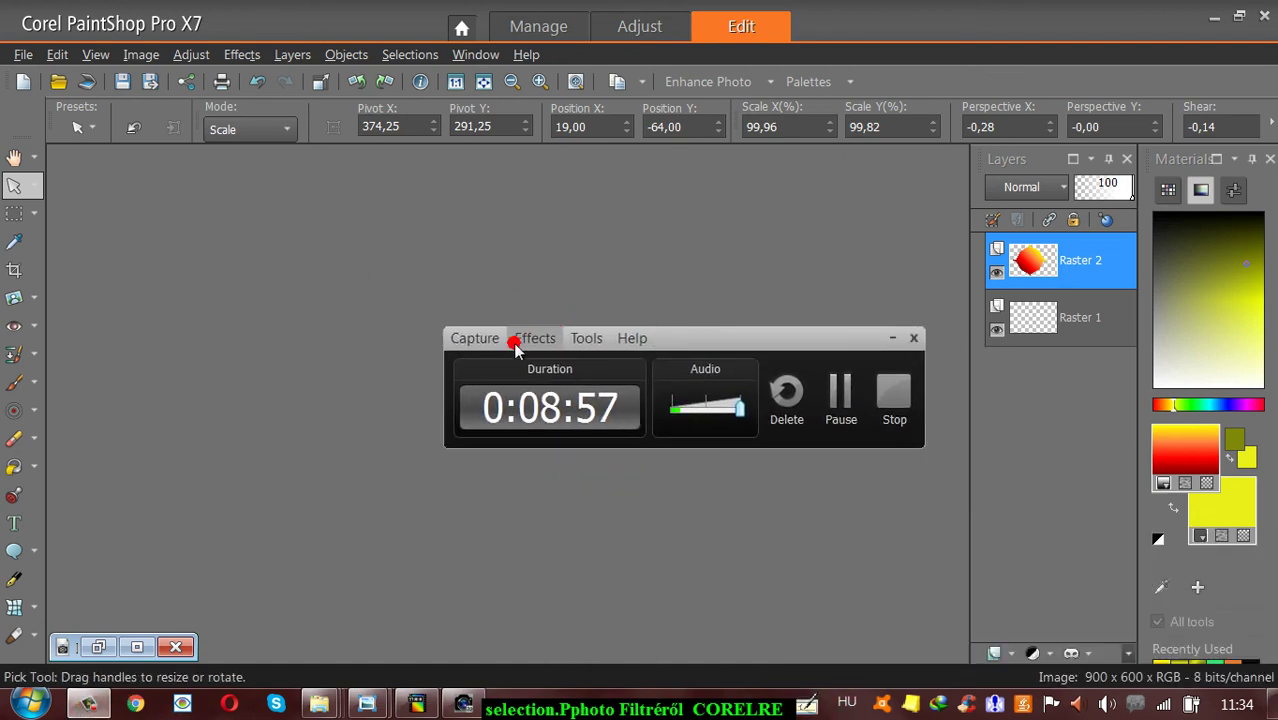